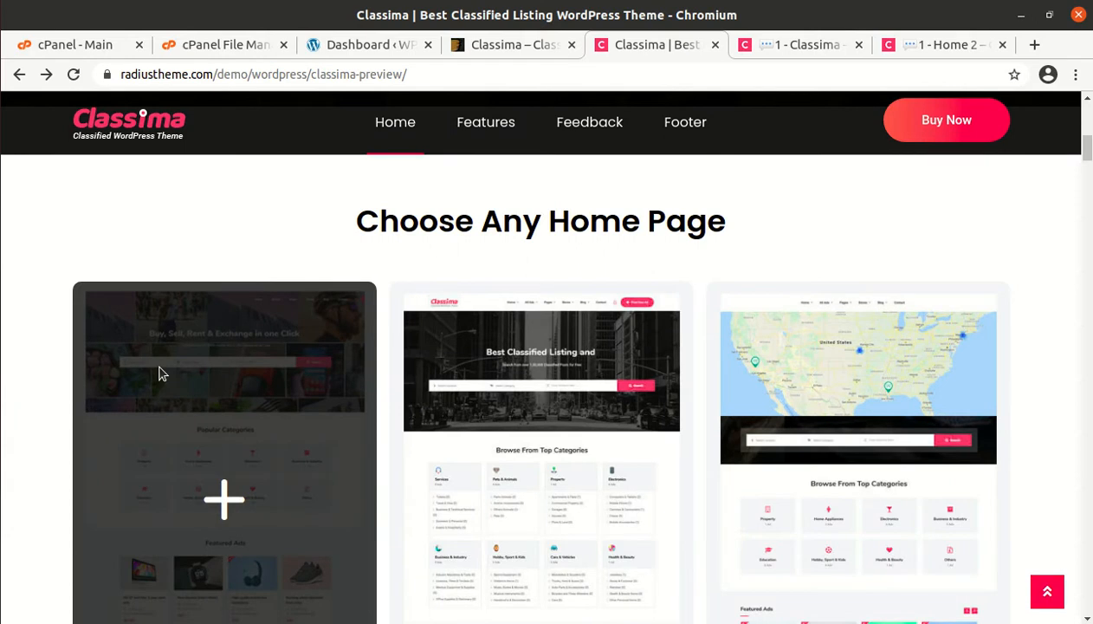
# Examine the home page layouts Home 01 to Home 06 offered on the Classima theme preview page
pyautogui.scroll(-1, 246, 469)
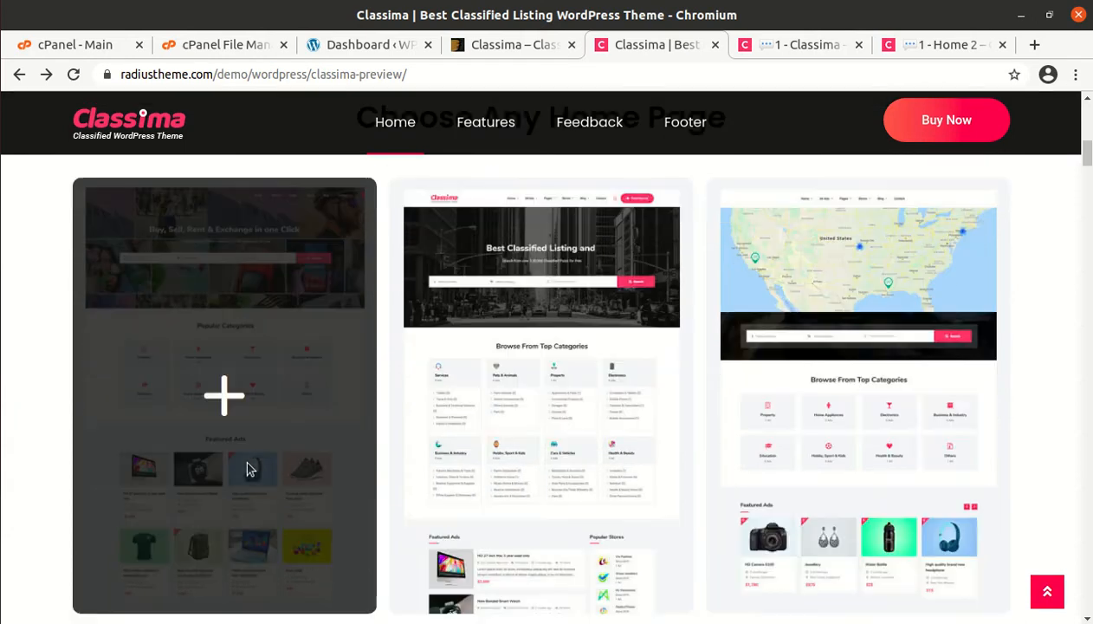
pyautogui.scroll(-2, 247, 469)
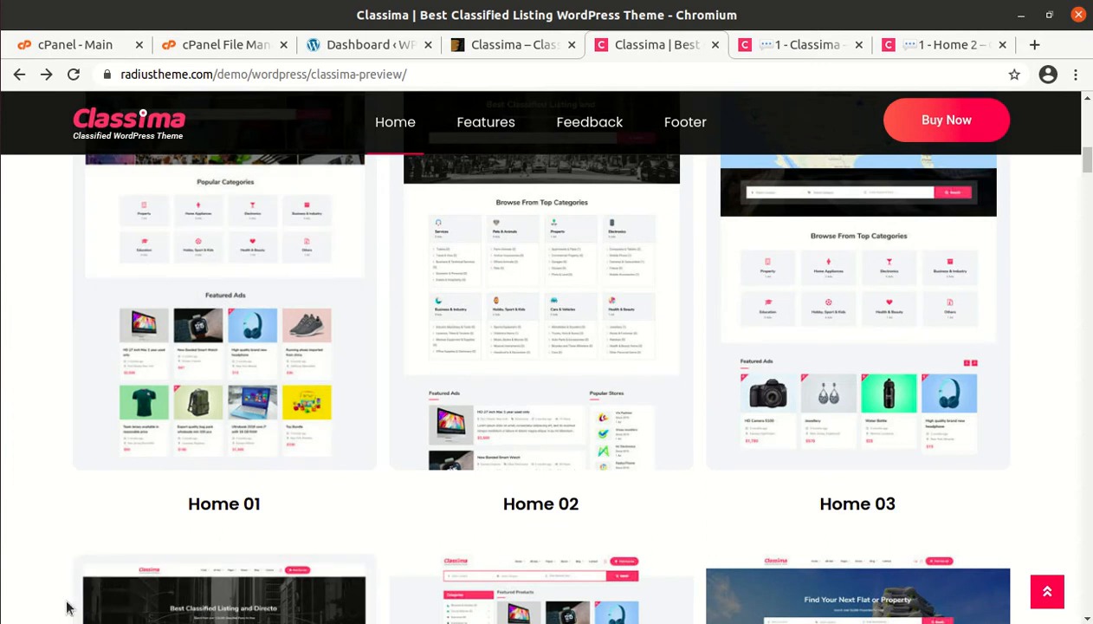
pyautogui.scroll(4, 66, 608)
pyautogui.scroll(-4, 67, 608)
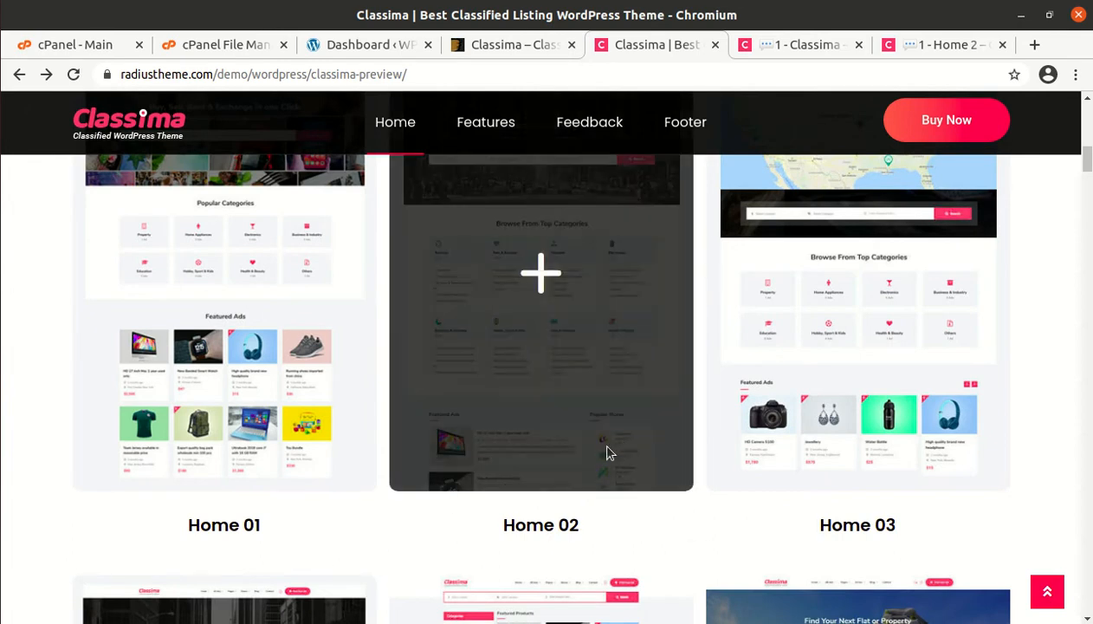
pyautogui.scroll(4, 620, 446)
pyautogui.scroll(5, 620, 446)
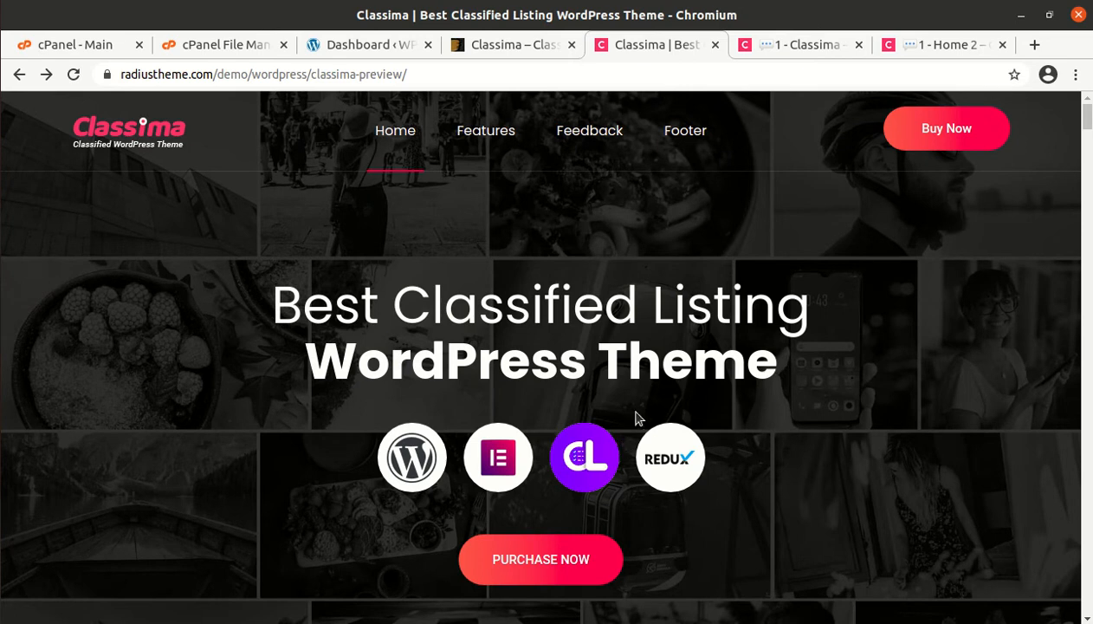
pyautogui.scroll(-4, 645, 431)
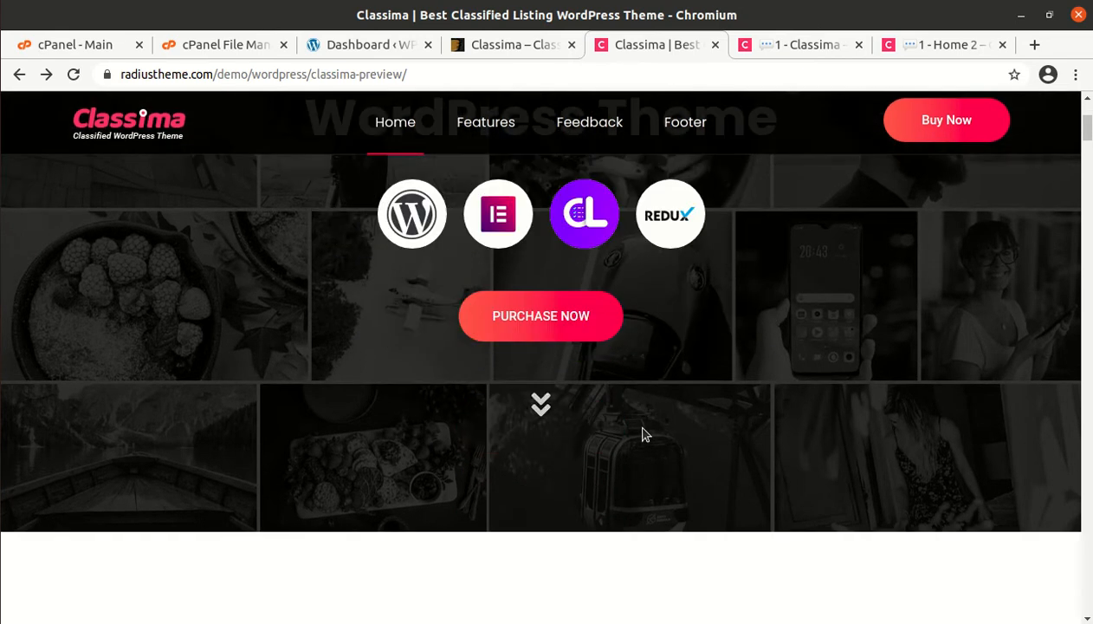
pyautogui.scroll(-4, 644, 434)
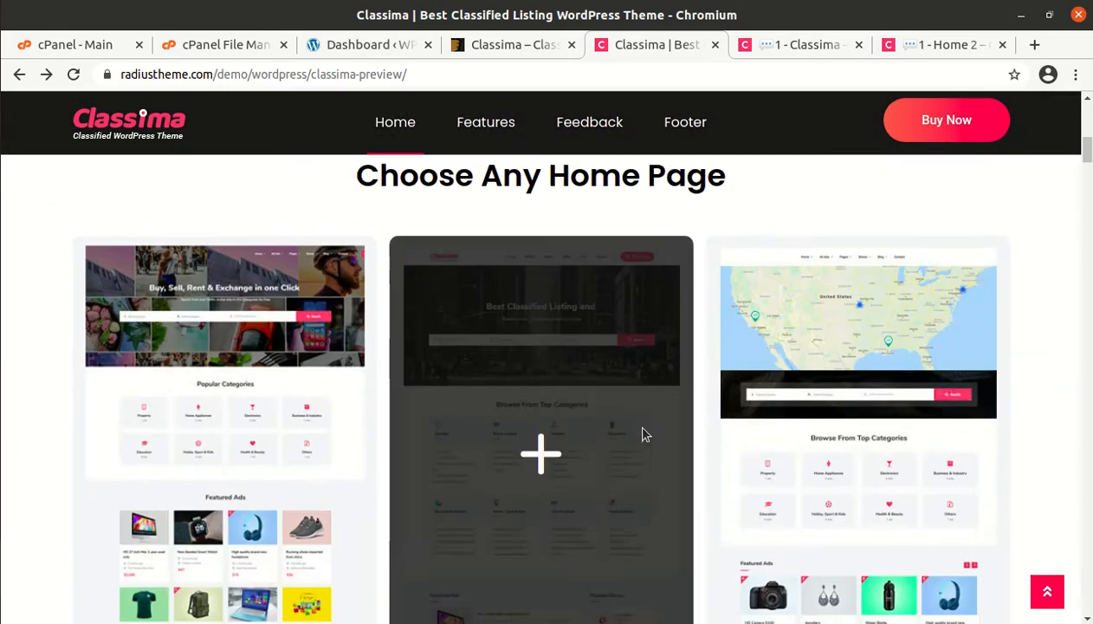
pyautogui.scroll(-1, 644, 434)
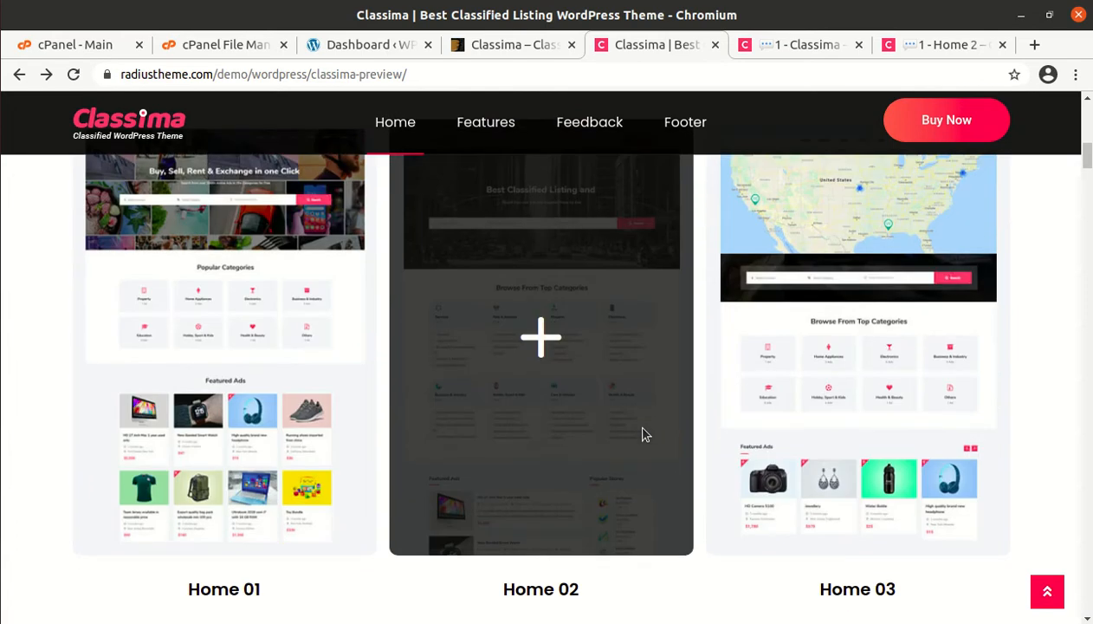
pyautogui.scroll(-4, 635, 325)
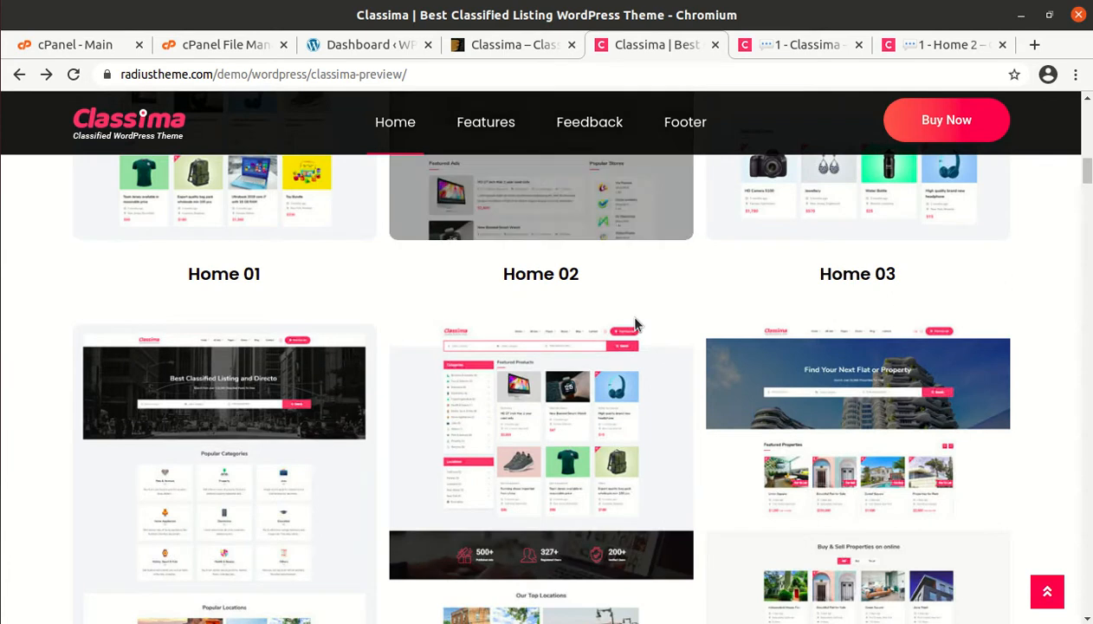
pyautogui.scroll(3, 635, 325)
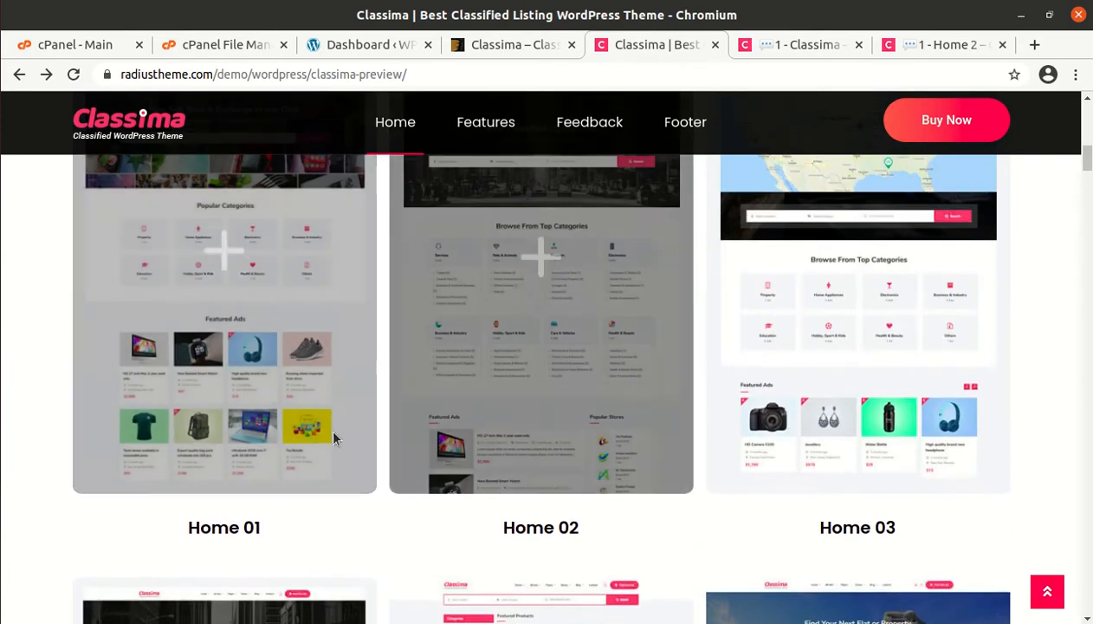
pyautogui.scroll(-4, 630, 421)
pyautogui.scroll(-2, 630, 421)
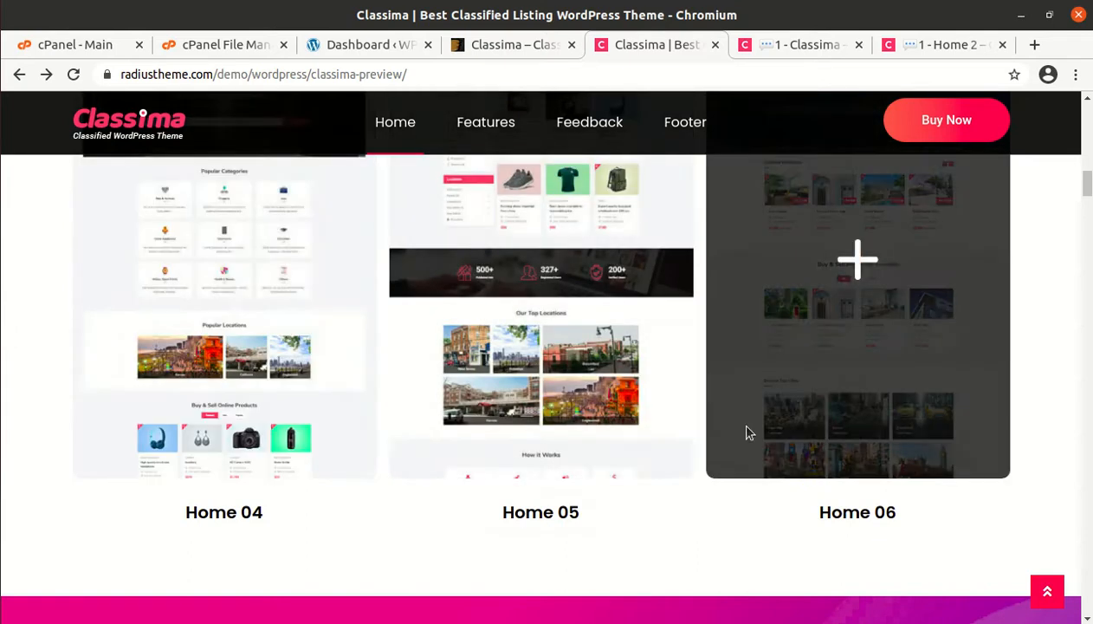
# Examine the theme's feature sections, from the Elementor page builder and bundled Pro plugins to responsive design and search options
pyautogui.scroll(-4, 750, 433)
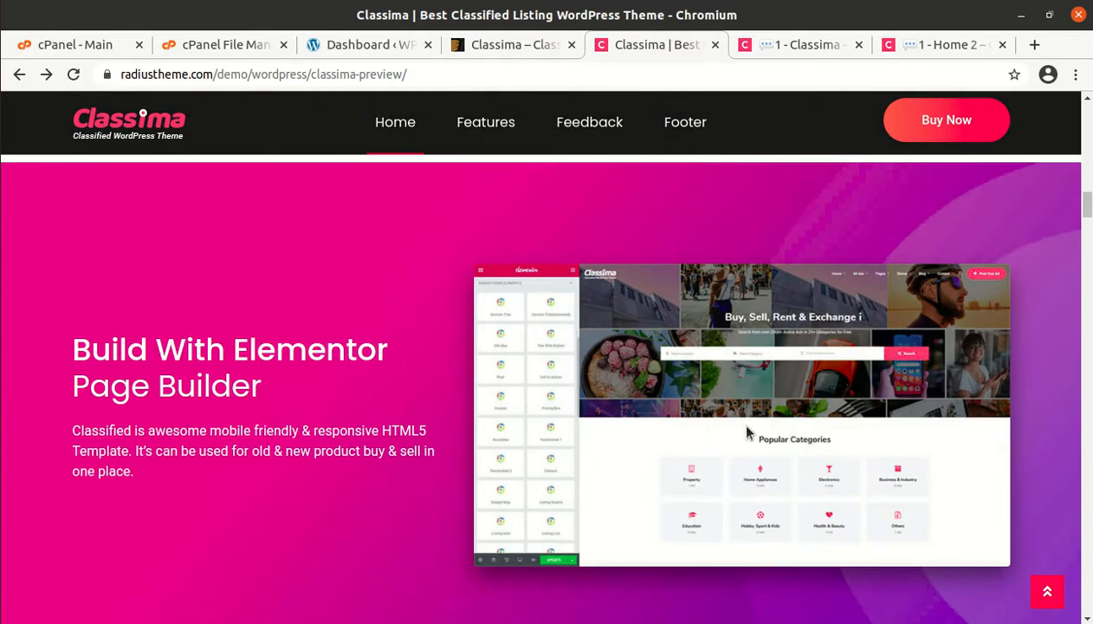
pyautogui.scroll(-1, 748, 434)
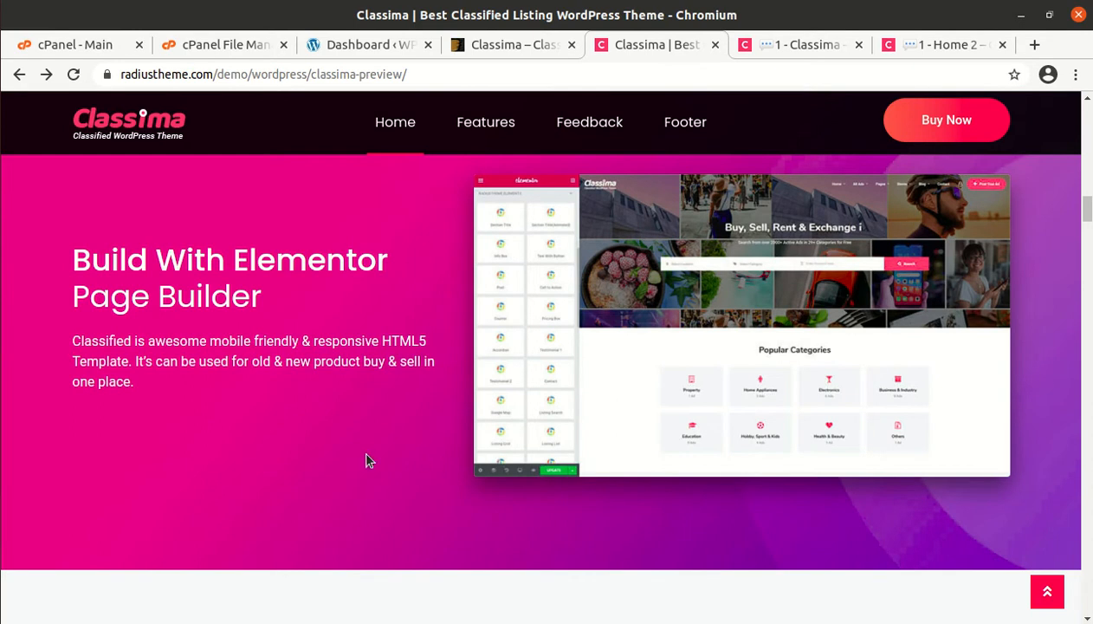
pyautogui.scroll(-1, 365, 461)
pyautogui.scroll(2, 366, 460)
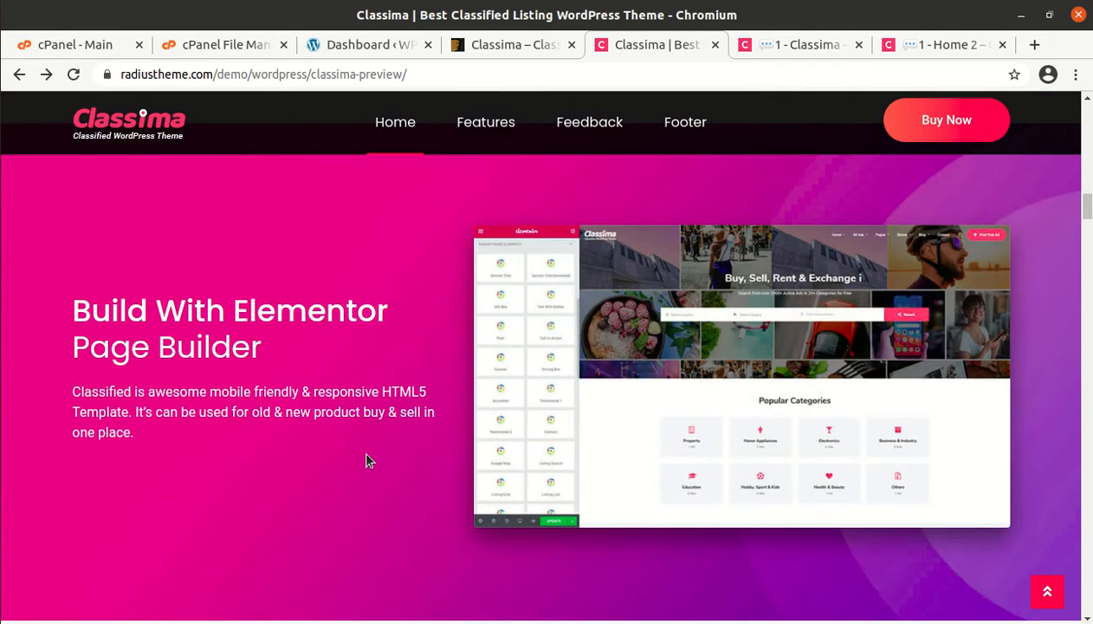
pyautogui.scroll(-2, 365, 461)
pyautogui.scroll(-3, 365, 461)
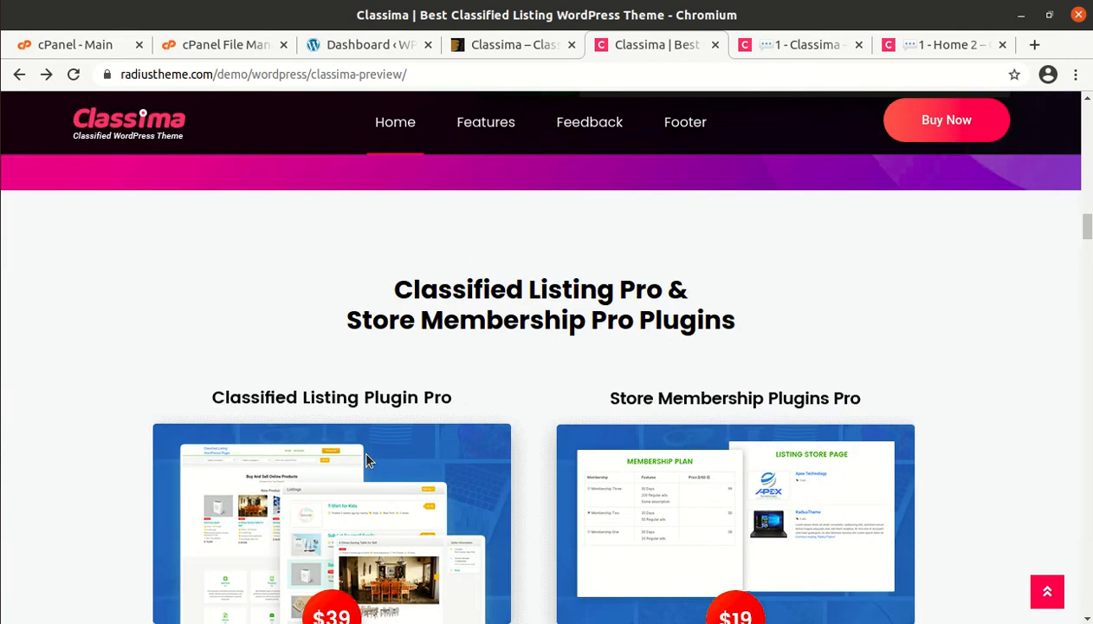
pyautogui.scroll(-1, 365, 461)
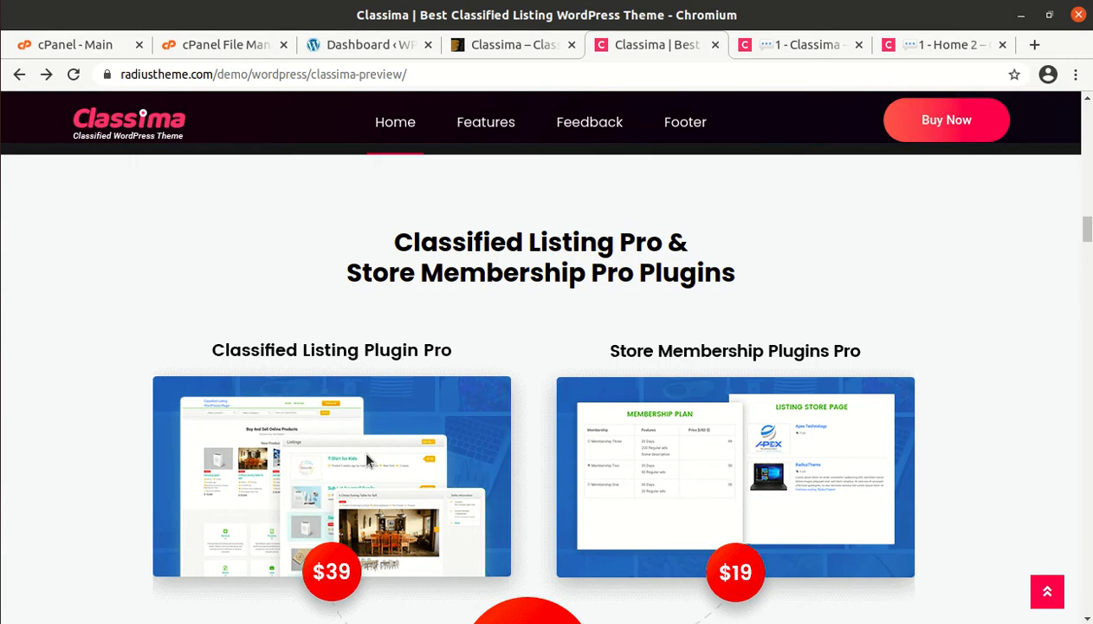
pyautogui.scroll(-5, 348, 360)
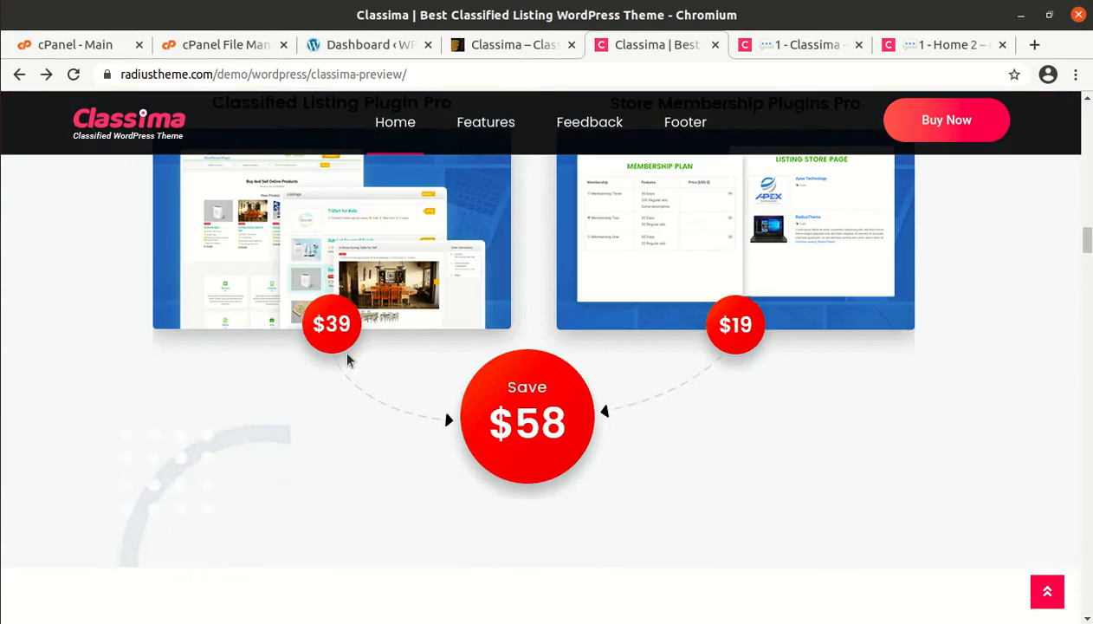
pyautogui.scroll(-3, 347, 360)
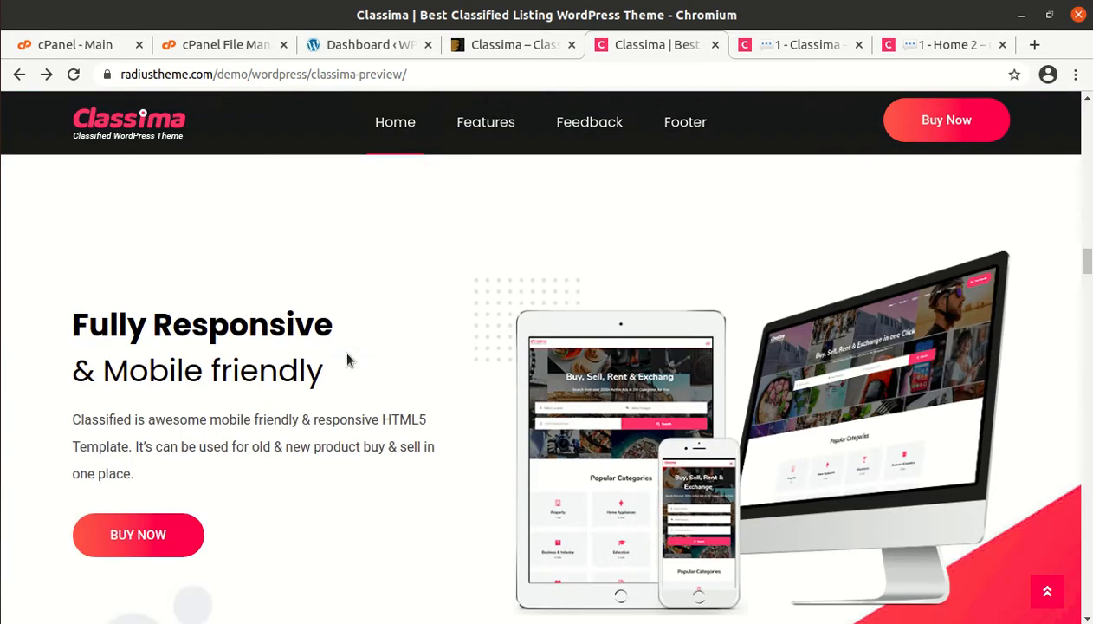
pyautogui.scroll(-8, 347, 360)
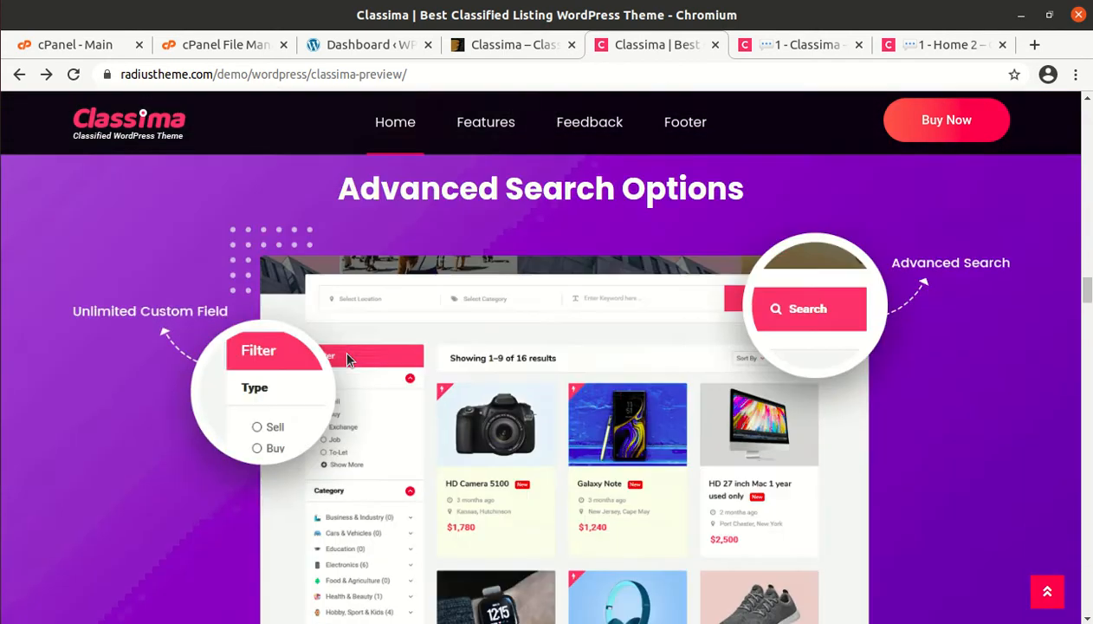
pyautogui.scroll(-5, 347, 361)
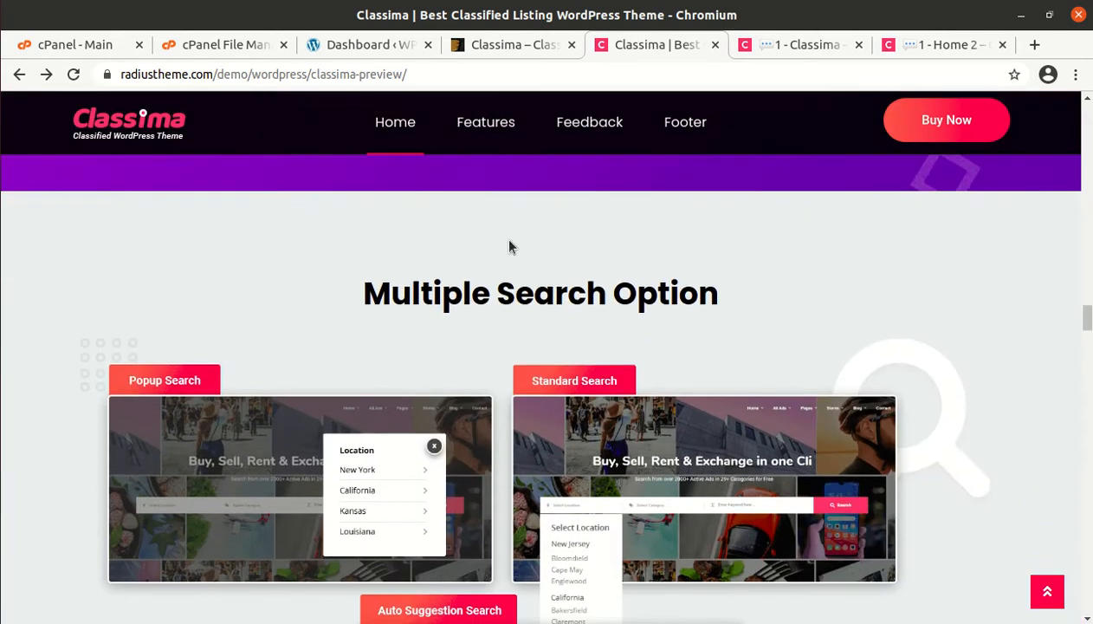
# Switch to the Classima live demo and view the location choices of its ad search, leaving the location unset
pyautogui.click(795, 45)
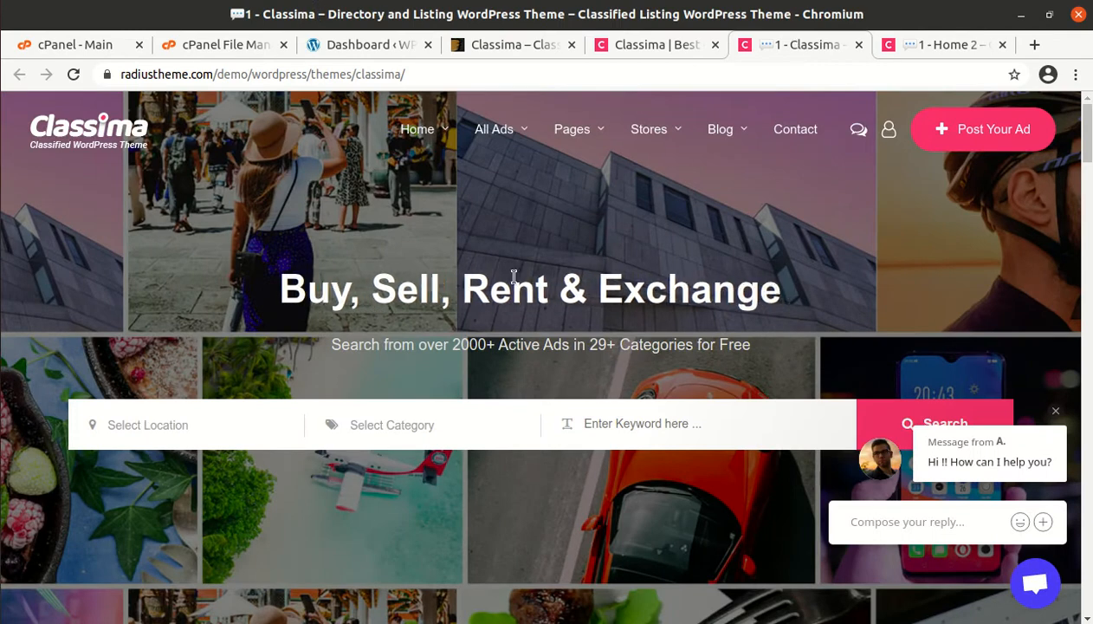
pyautogui.scroll(-2, 338, 409)
pyautogui.scroll(2, 338, 409)
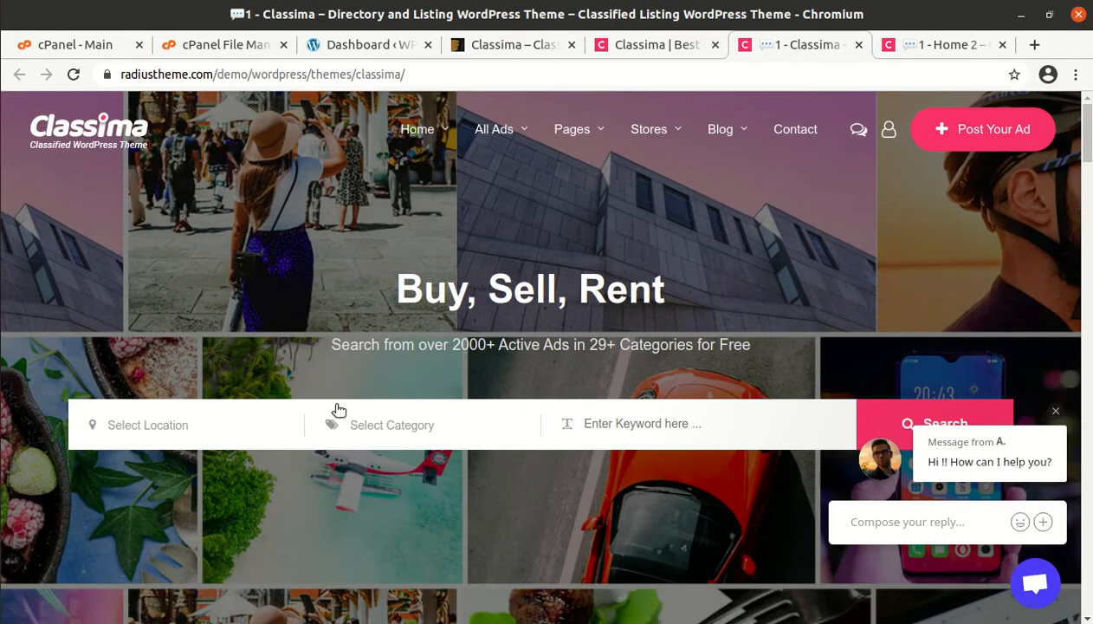
pyautogui.scroll(-2, 354, 399)
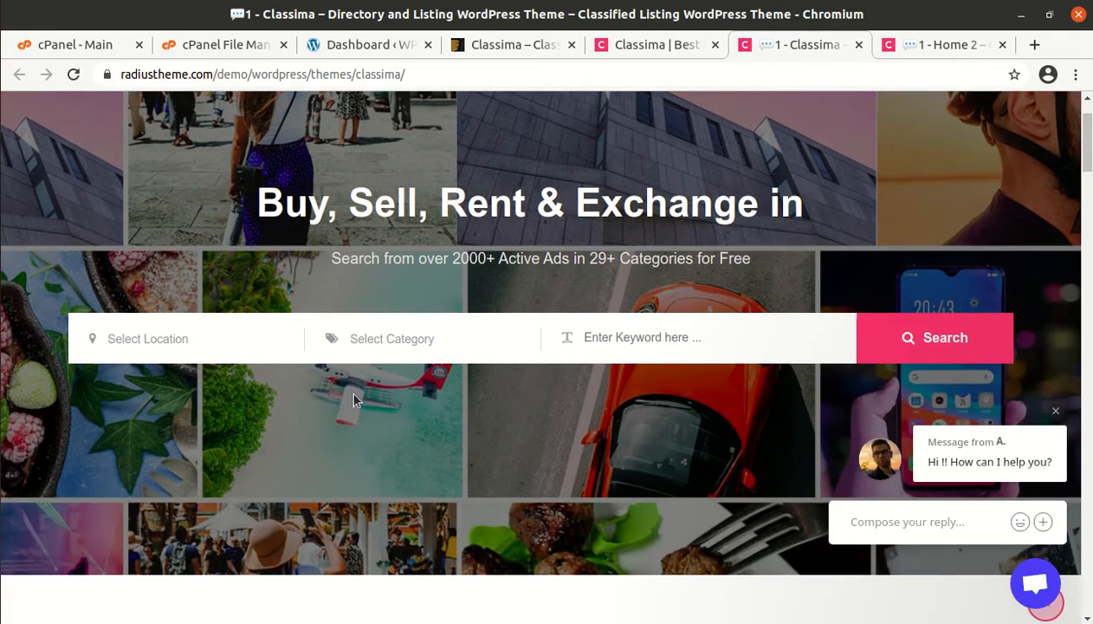
pyautogui.click(229, 342)
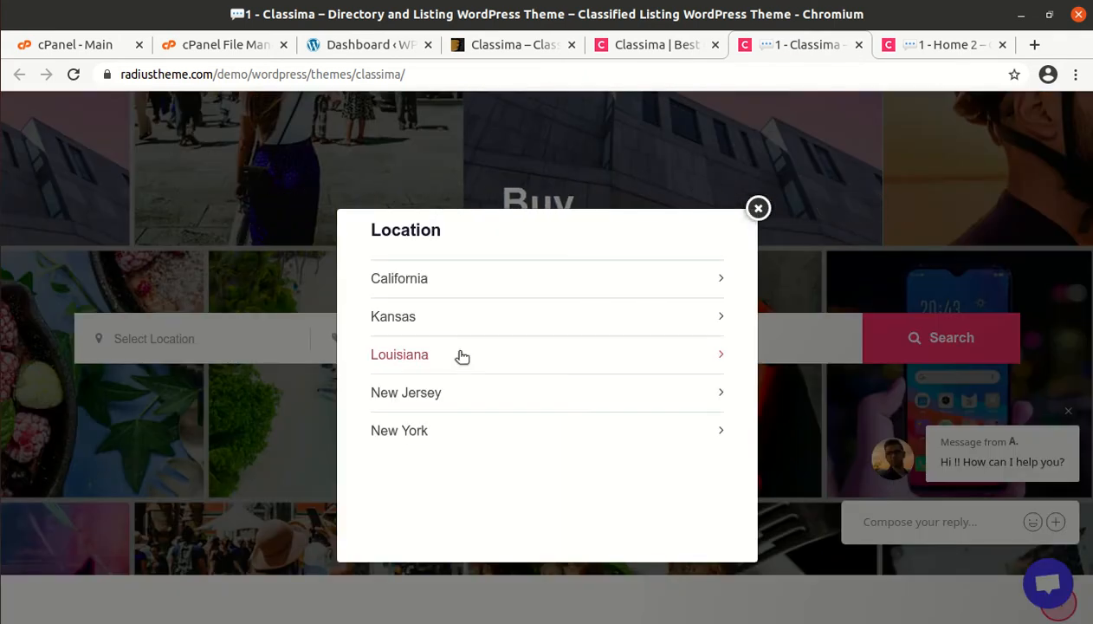
pyautogui.click(757, 210)
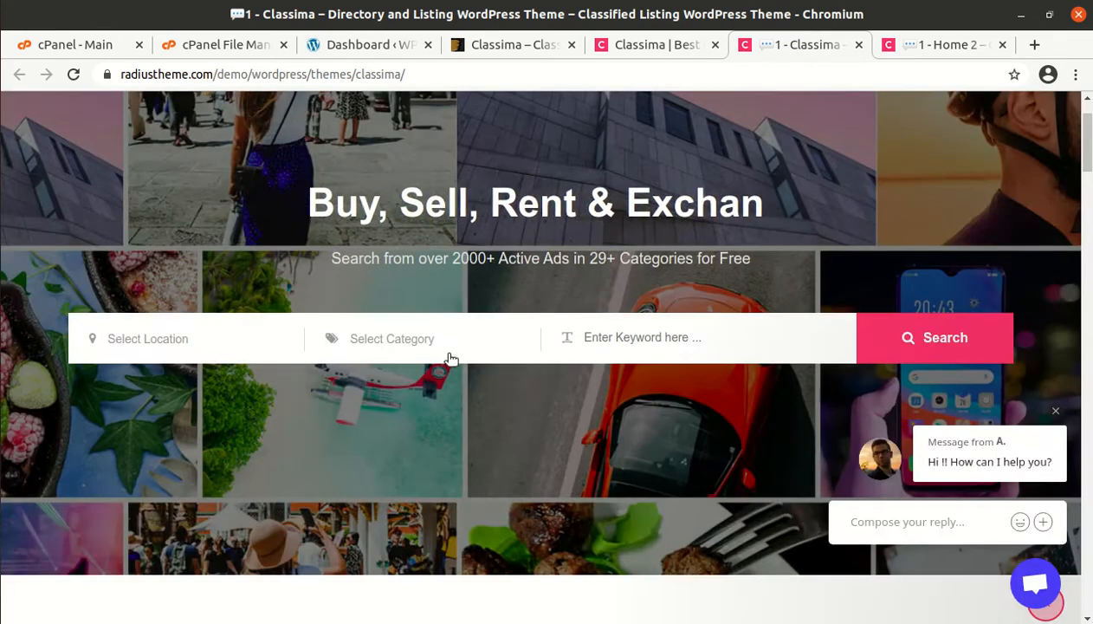
# Search the demo's ads in the Children's Items subcategory of Hobby, Sport & Kids
pyautogui.click(425, 356)
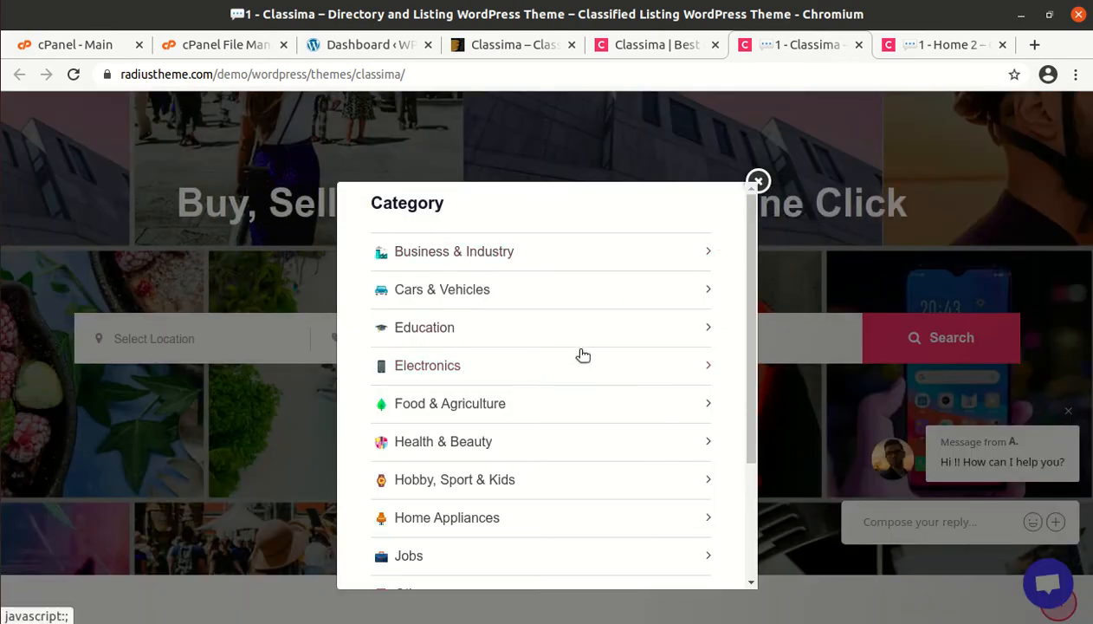
pyautogui.scroll(-2, 582, 353)
pyautogui.click(443, 317)
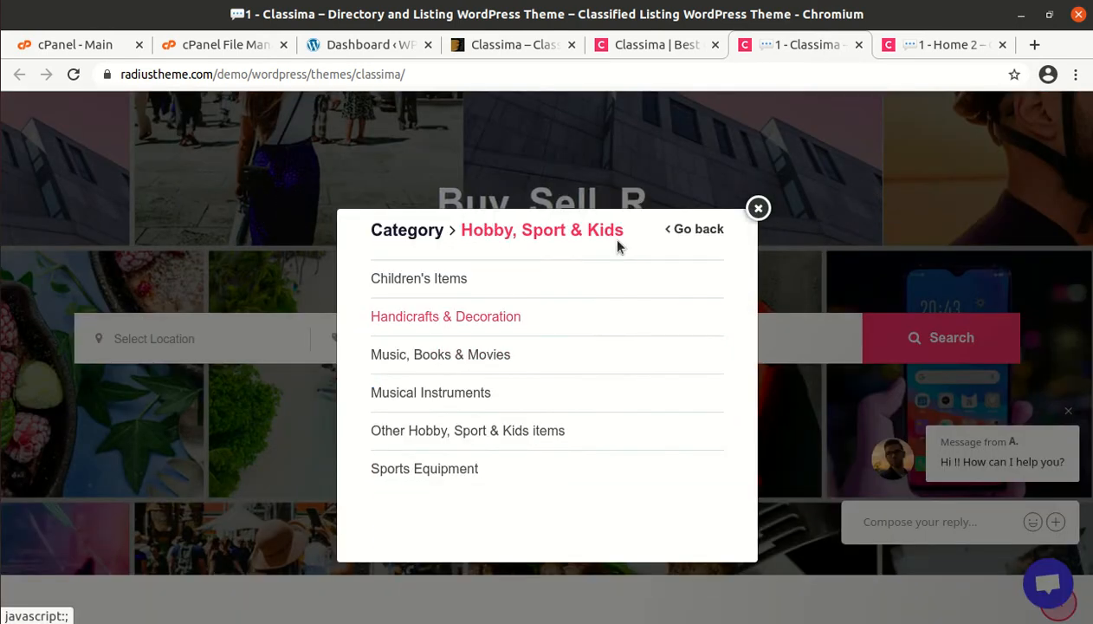
pyautogui.click(457, 286)
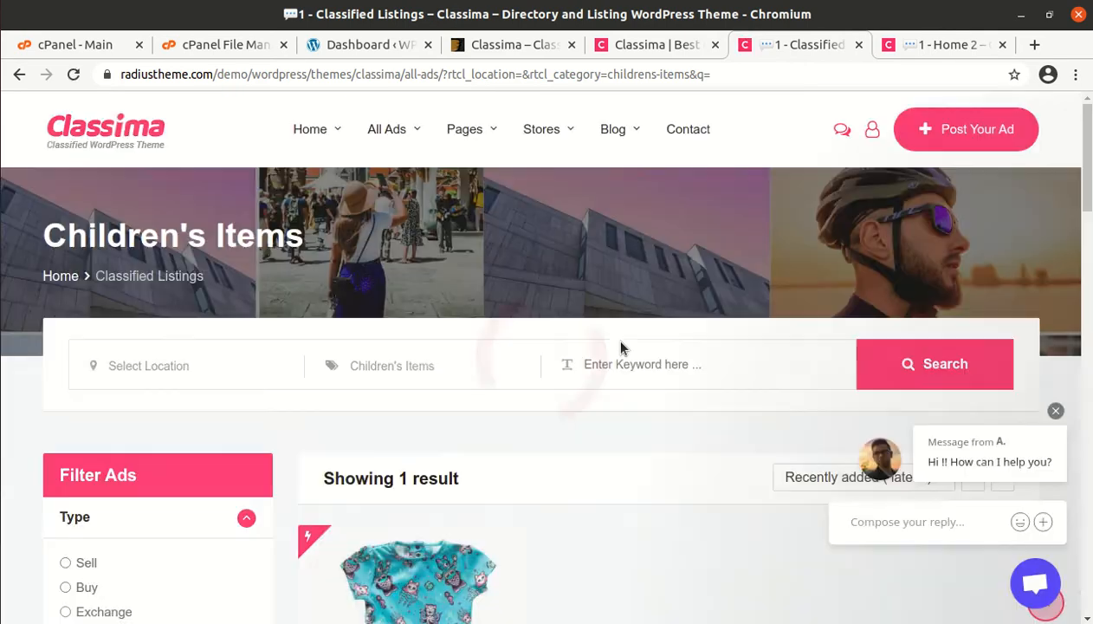
# Look over the Children's Items results and filter them by the Exchange ad type
pyautogui.scroll(-3, 530, 451)
pyautogui.scroll(-2, 530, 462)
pyautogui.scroll(2, 530, 462)
pyautogui.scroll(-1, 530, 461)
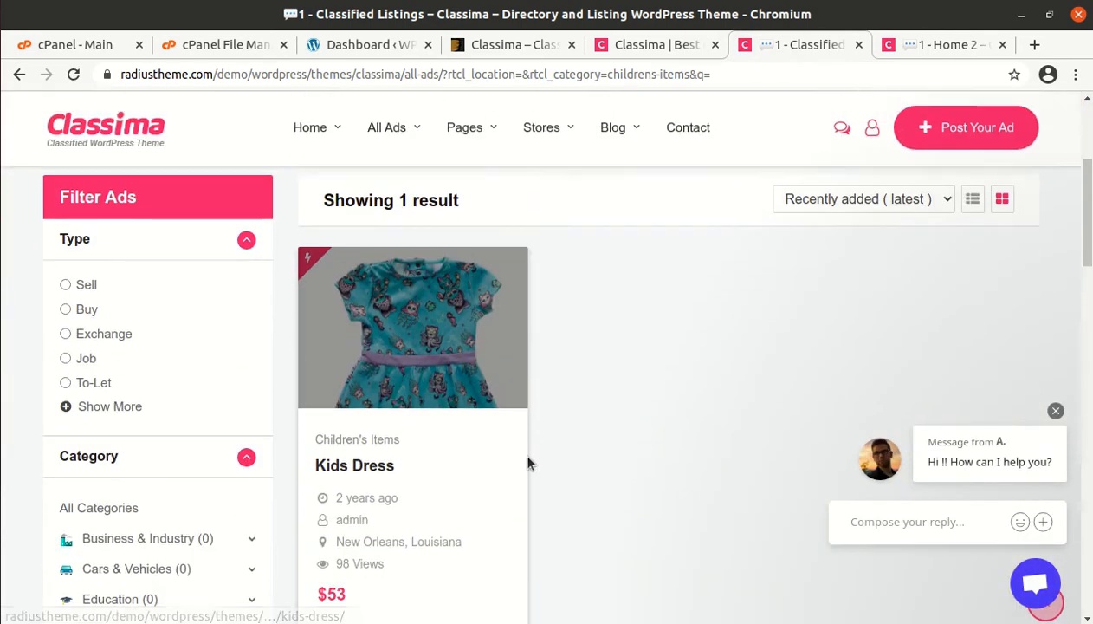
pyautogui.click(99, 340)
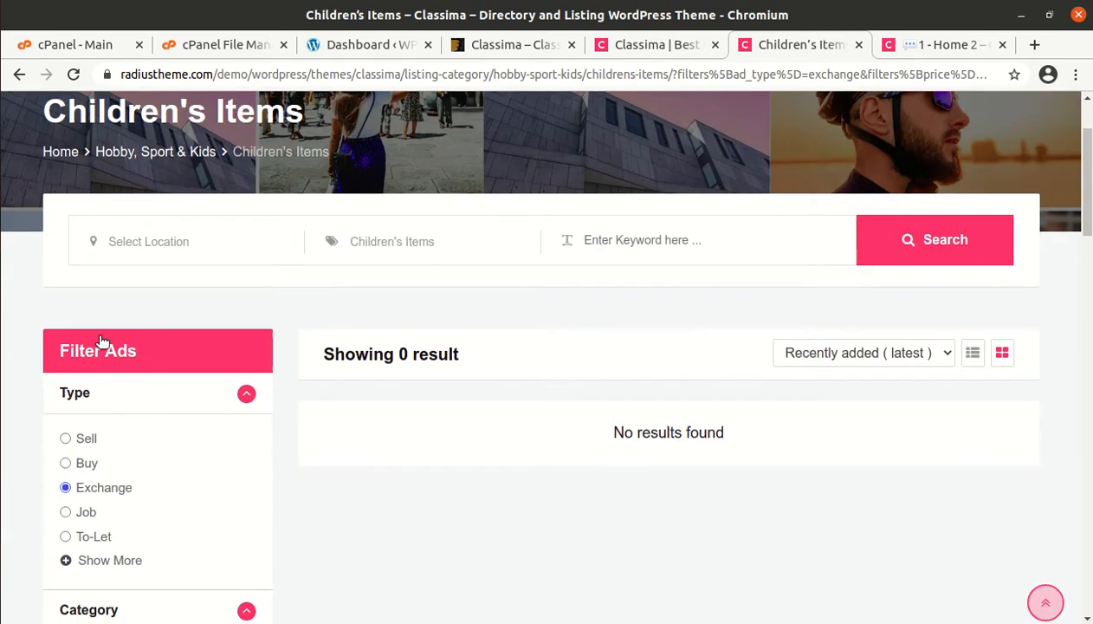
# Show all classified ads in list view and look through the listings
pyautogui.scroll(3, 99, 344)
pyautogui.moveTo(374, 141)
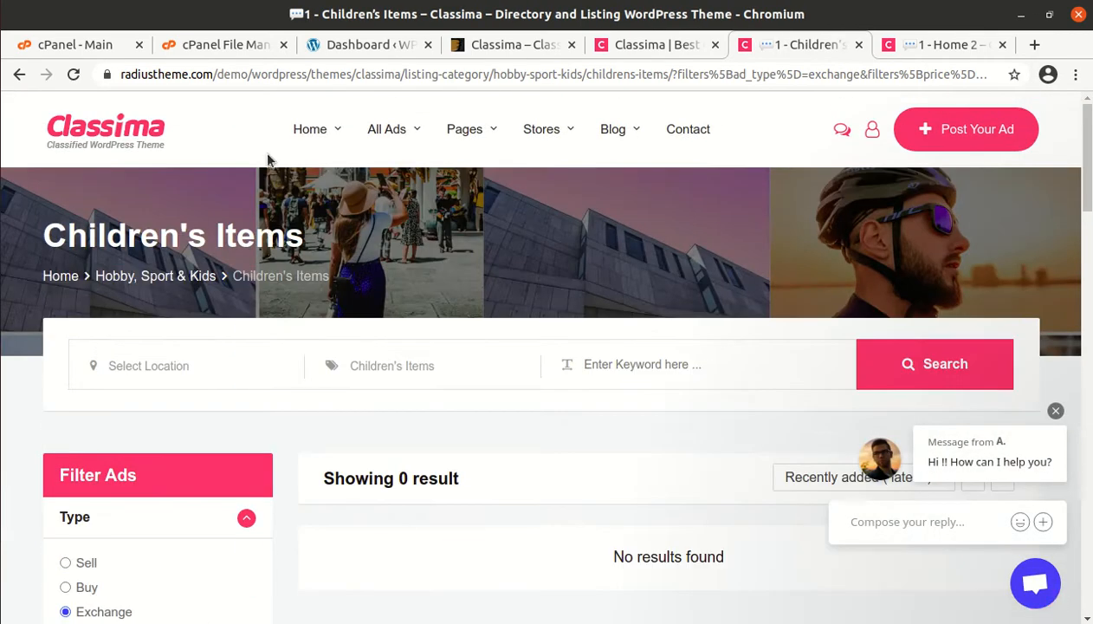
pyautogui.click(361, 204)
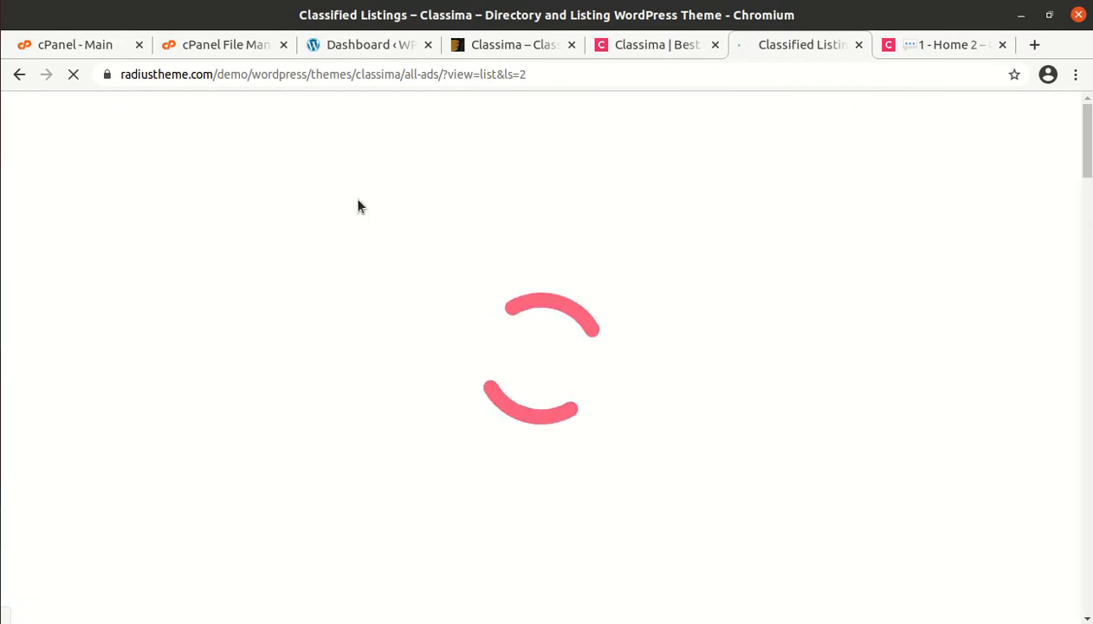
pyautogui.scroll(-5, 373, 348)
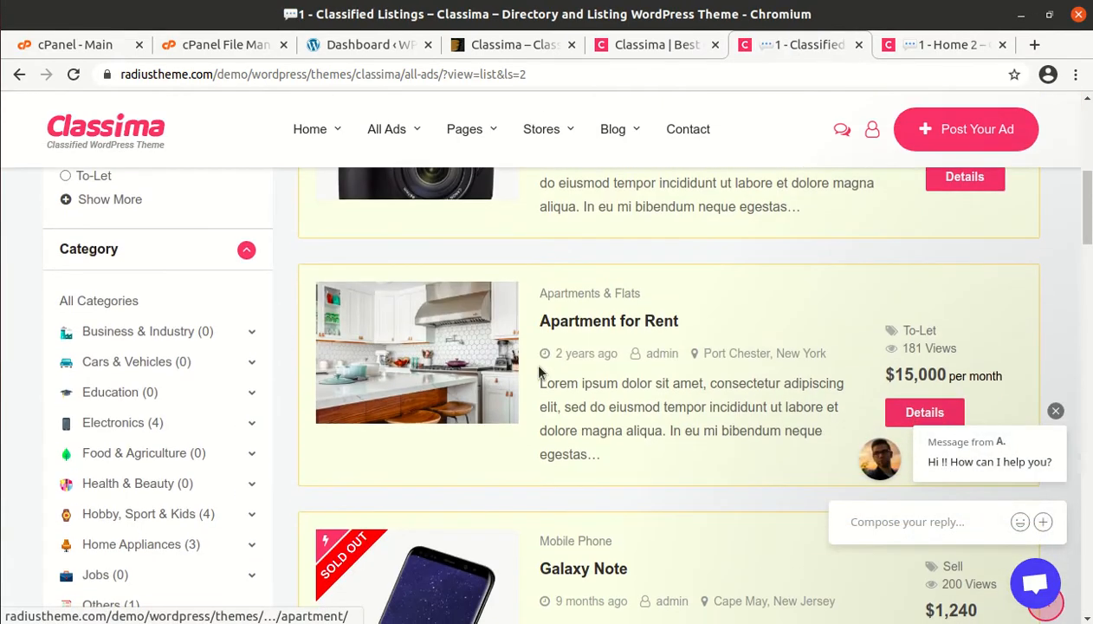
# Open the Apartment for Rent ad and review its photos, seller information, description and overview
pyautogui.click(584, 324)
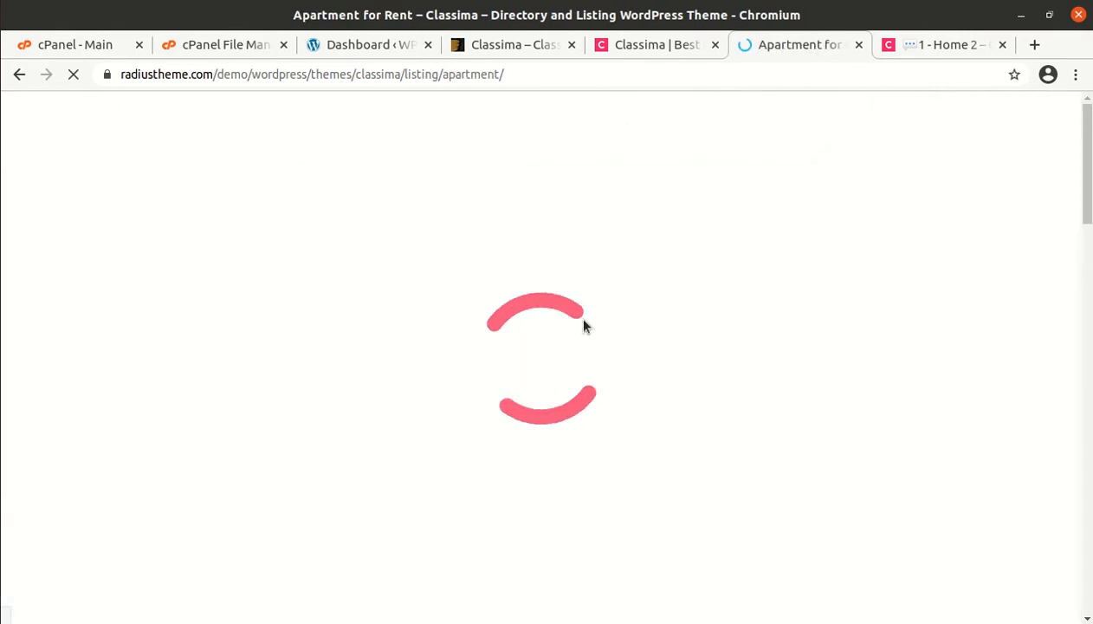
pyautogui.scroll(-5, 585, 324)
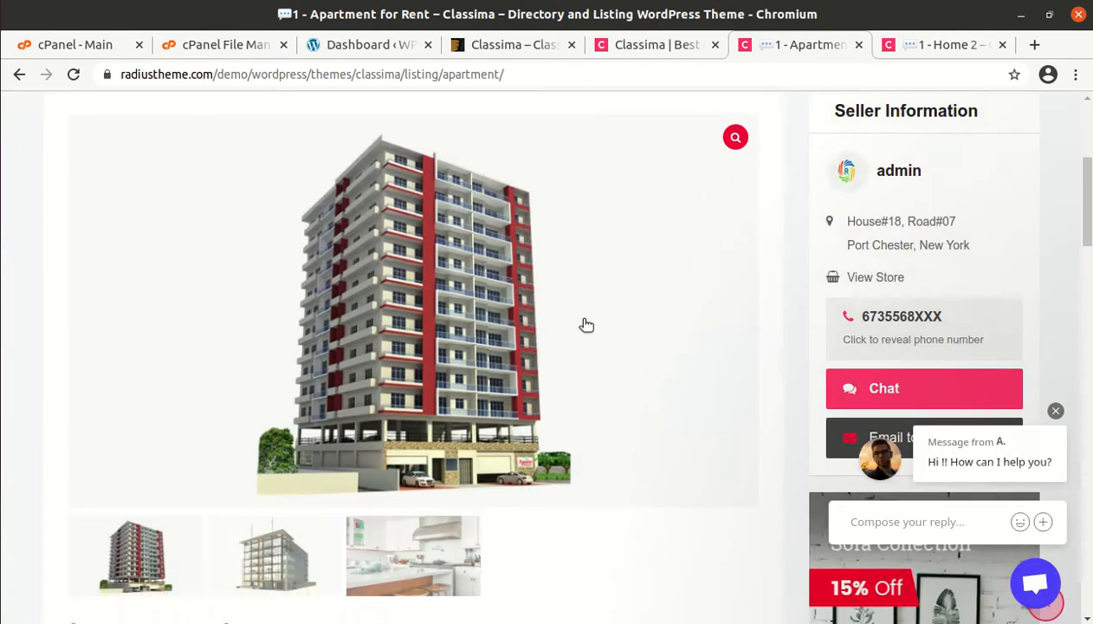
pyautogui.scroll(-8, 585, 324)
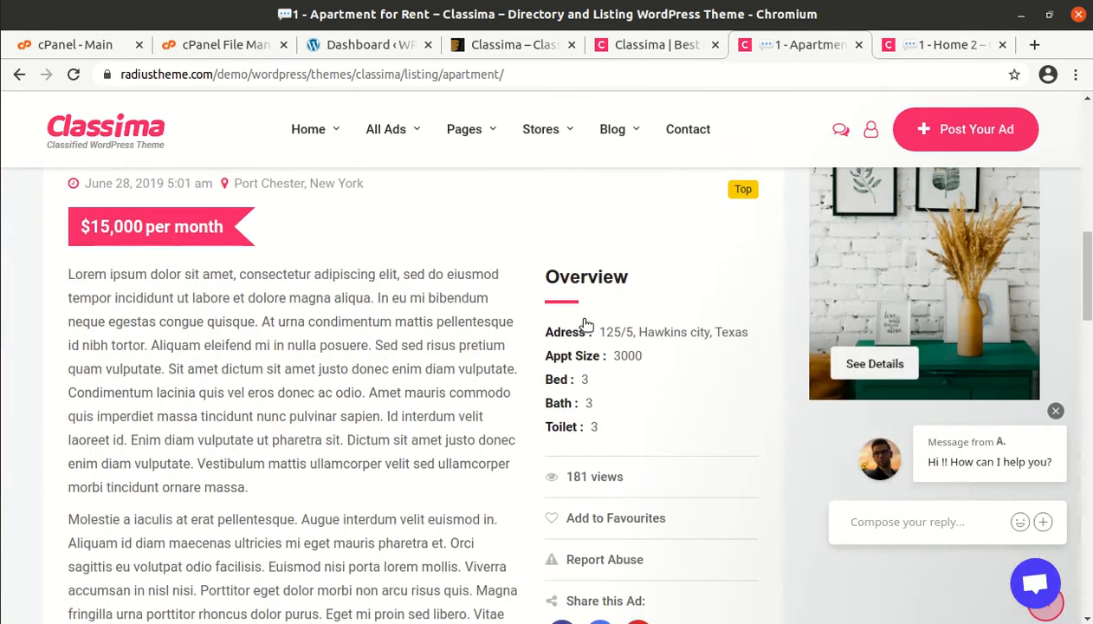
# Check the apartment ad's location map, then switch to the Home 2 demo and review its search banner and top categories
pyautogui.scroll(-6, 585, 324)
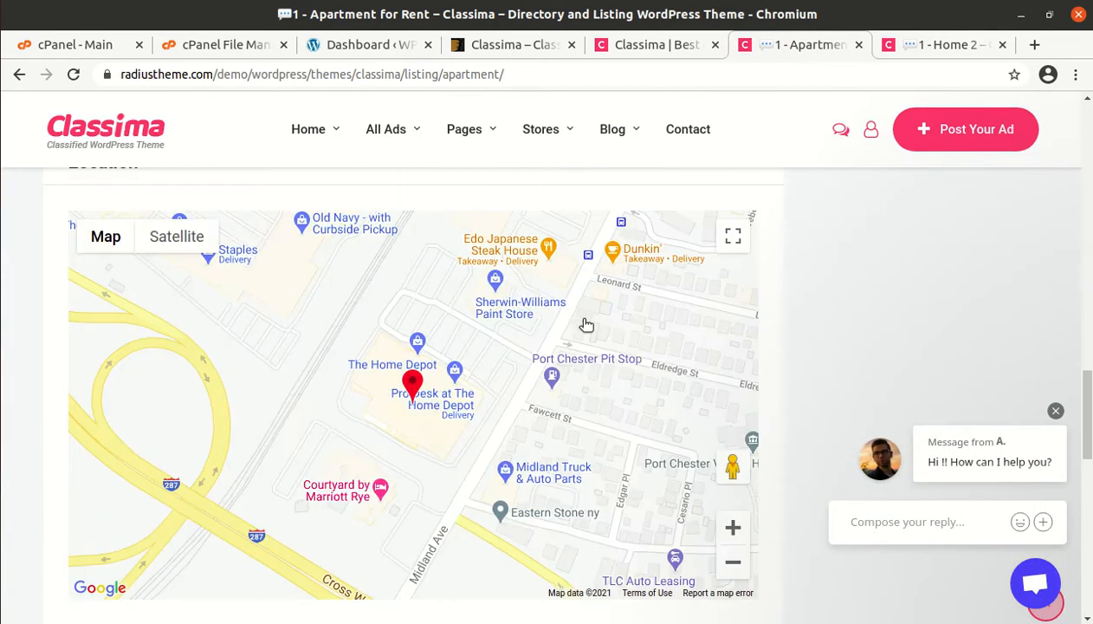
pyautogui.click(925, 50)
pyautogui.scroll(-4, 690, 244)
pyautogui.scroll(-10, 690, 251)
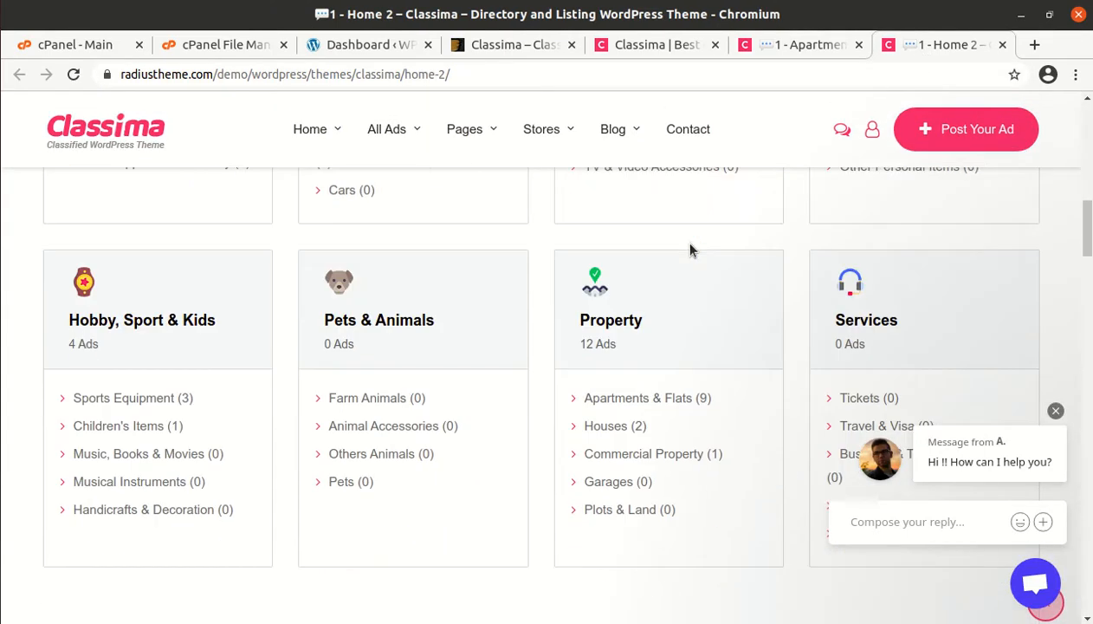
pyautogui.scroll(14, 691, 250)
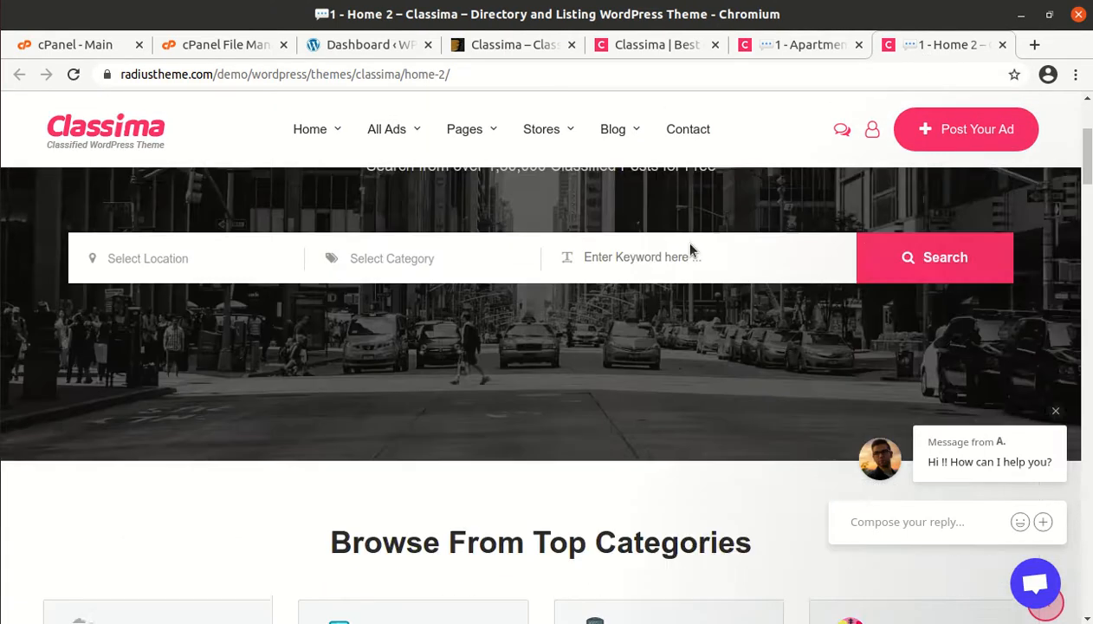
pyautogui.scroll(-2, 690, 250)
pyautogui.scroll(2, 690, 250)
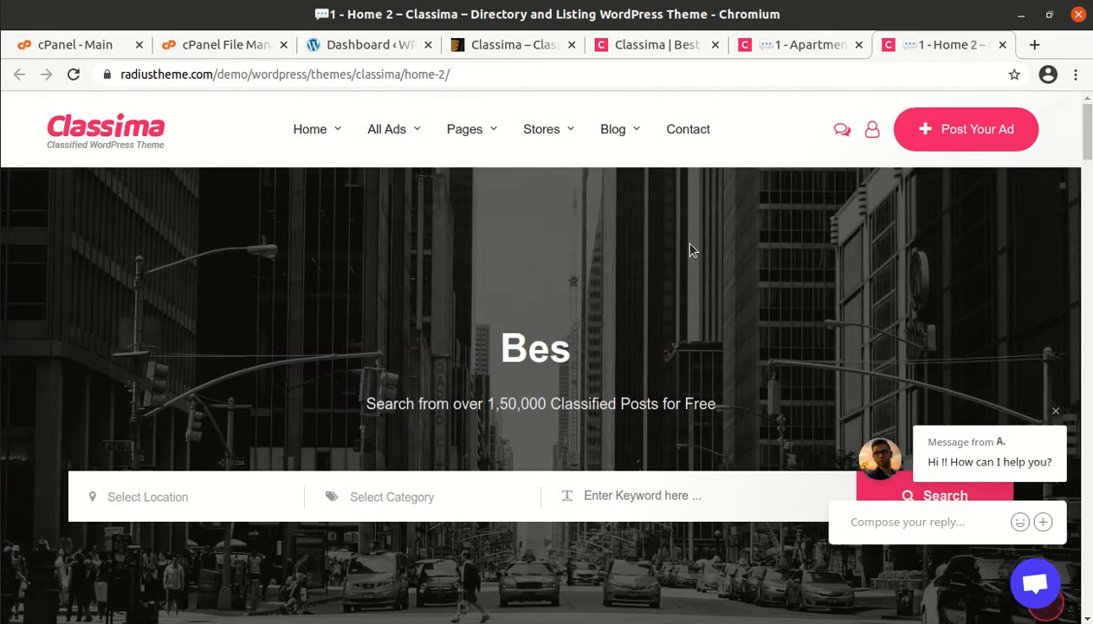
# Look through the Home 2 demo's featured ads, popular stores, top locations, registration section and footer
pyautogui.scroll(-7, 691, 250)
pyautogui.scroll(-10, 693, 249)
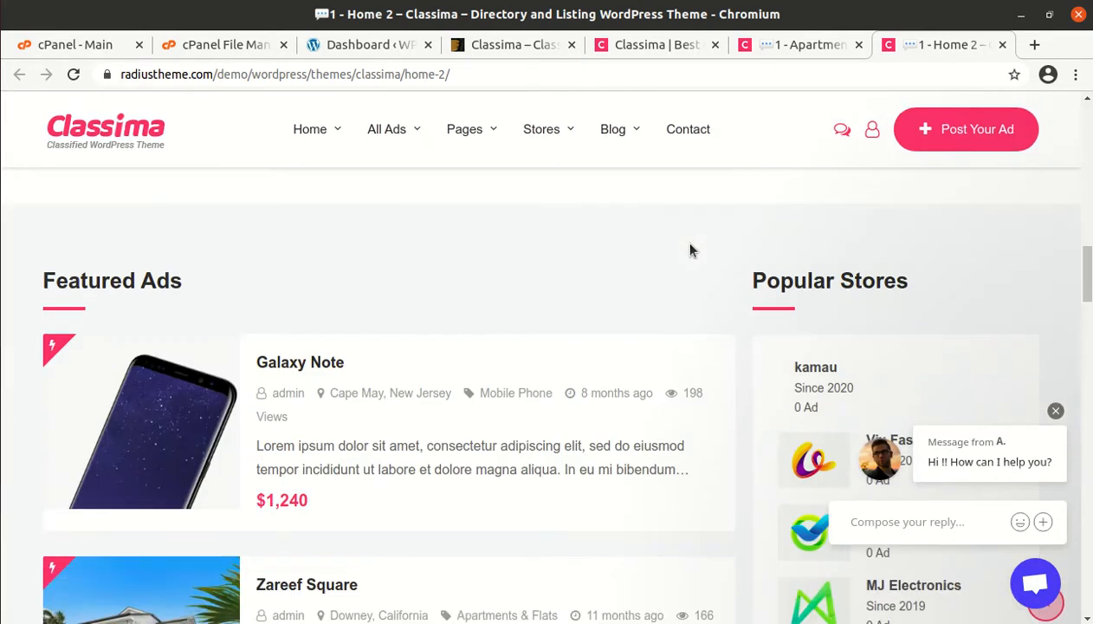
pyautogui.scroll(-7, 694, 247)
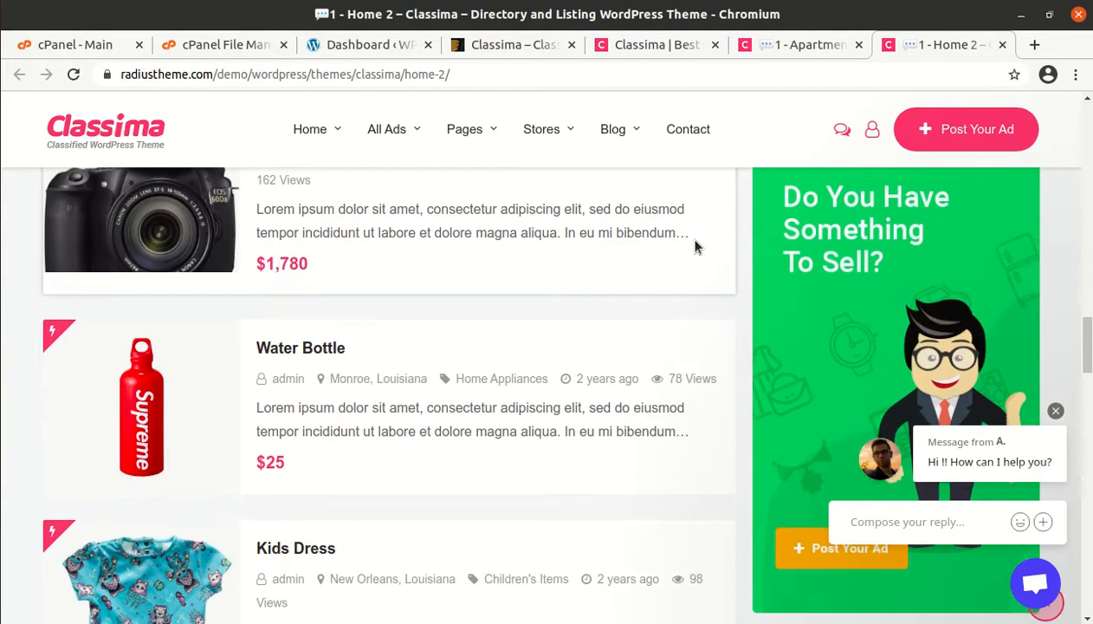
pyautogui.scroll(-6, 693, 248)
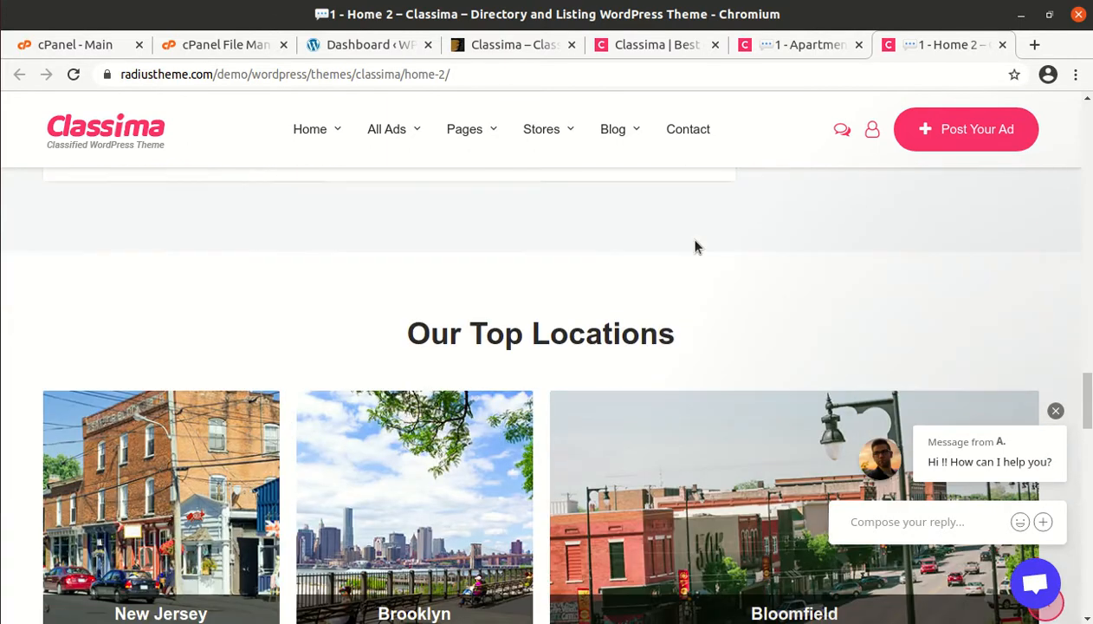
pyautogui.scroll(-1, 698, 245)
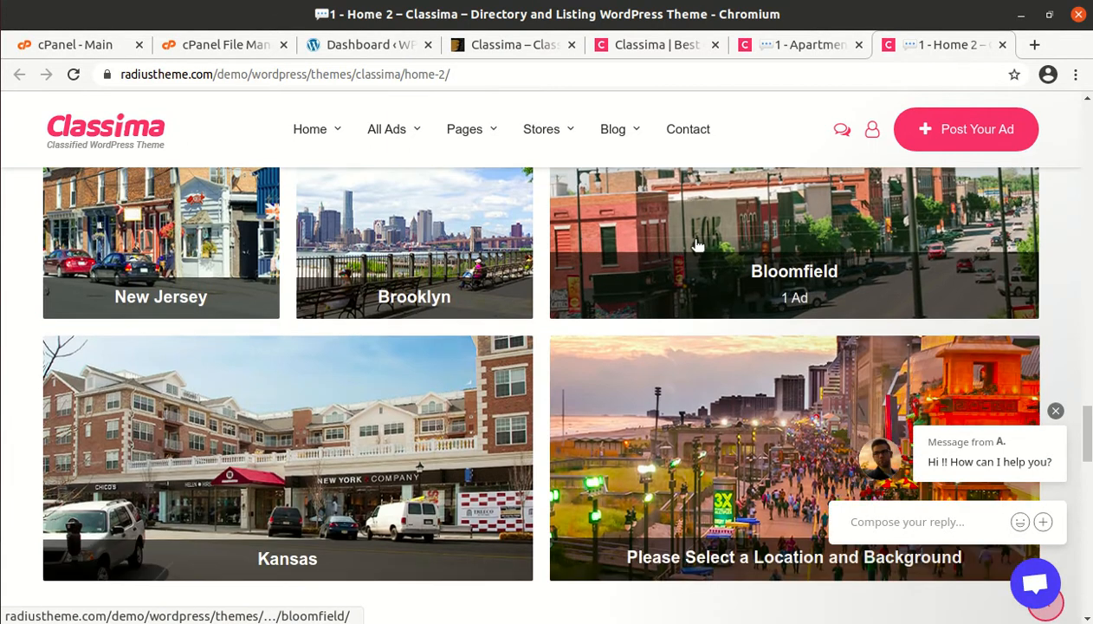
pyautogui.scroll(-6, 697, 245)
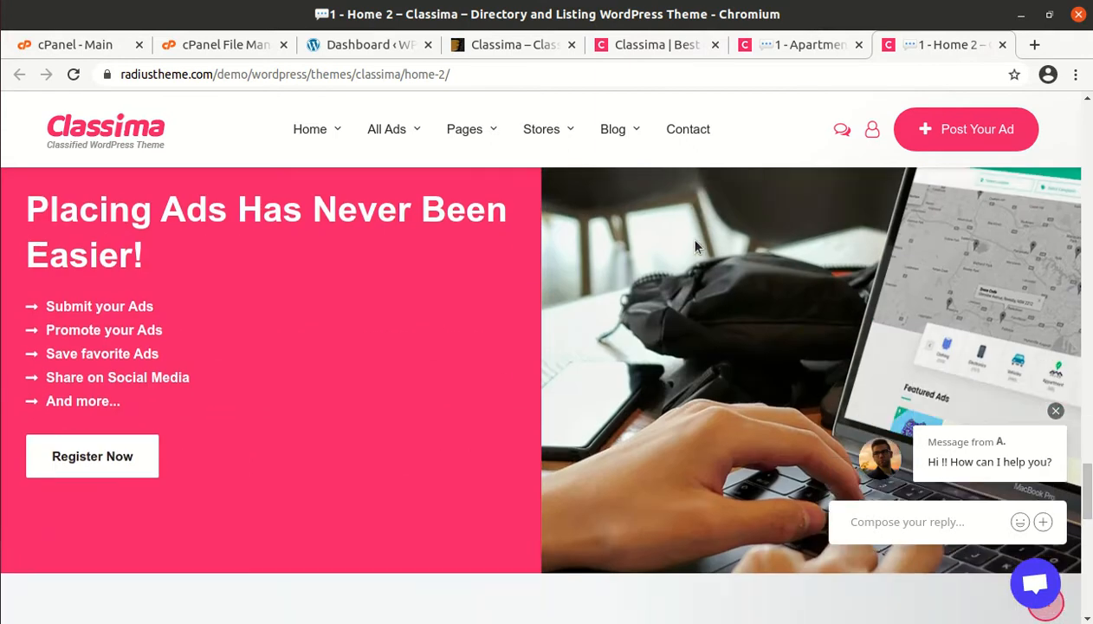
pyautogui.scroll(-12, 694, 247)
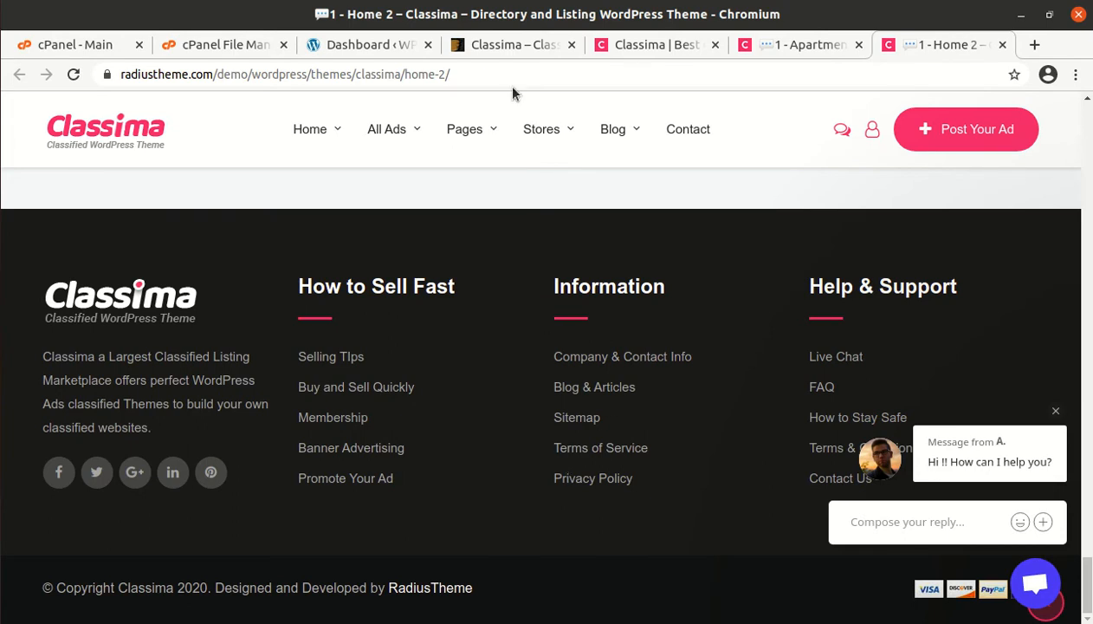
# Switch to the Classima ThemeForest page and examine its price, author, Elite Author status, sales and last update date
pyautogui.click(509, 47)
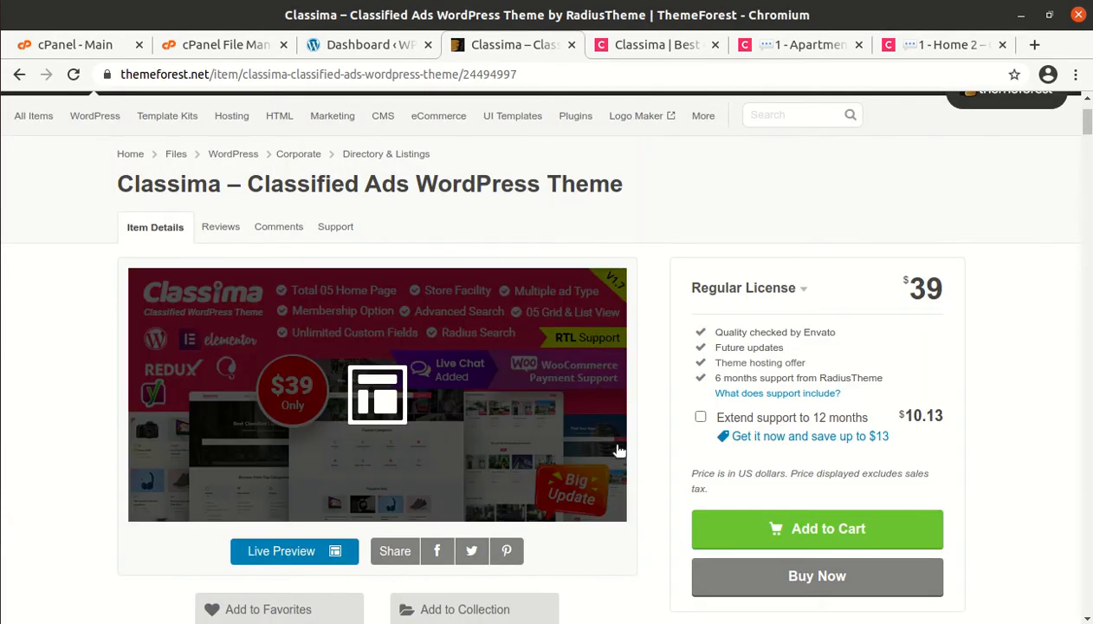
pyautogui.scroll(-3, 622, 468)
pyautogui.scroll(5, 622, 468)
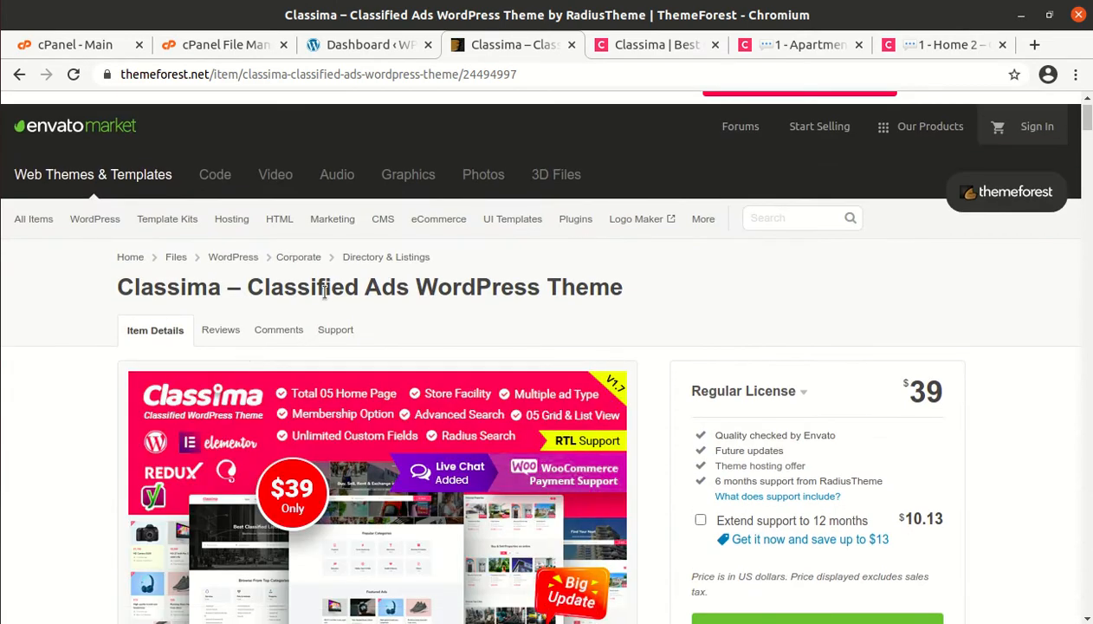
pyautogui.scroll(-10, 456, 281)
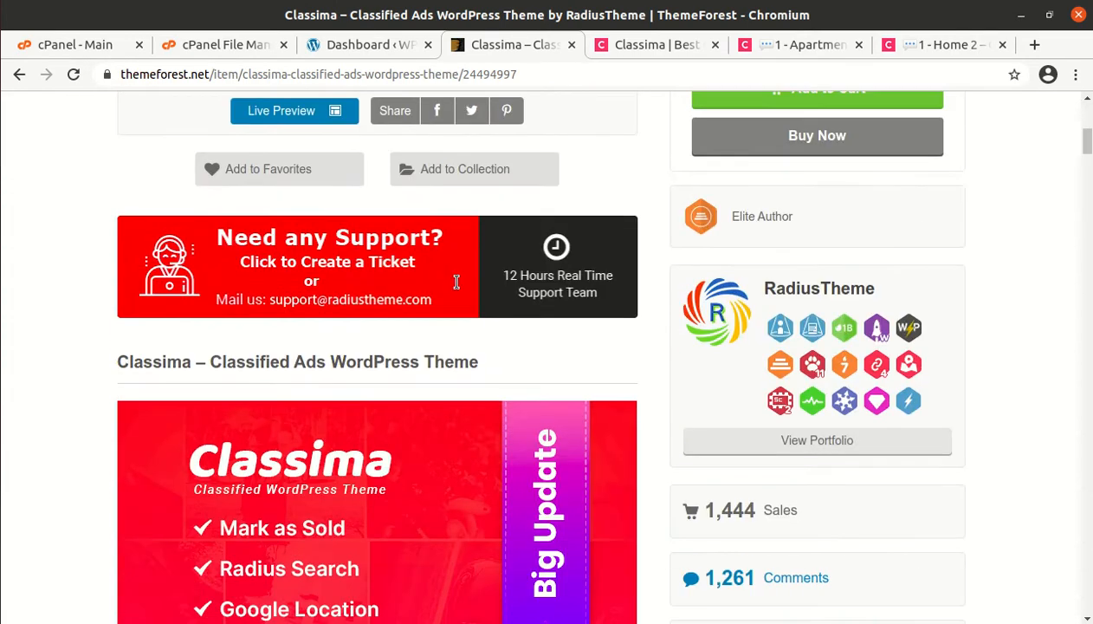
pyautogui.moveTo(894, 296); pyautogui.dragTo(765, 296)
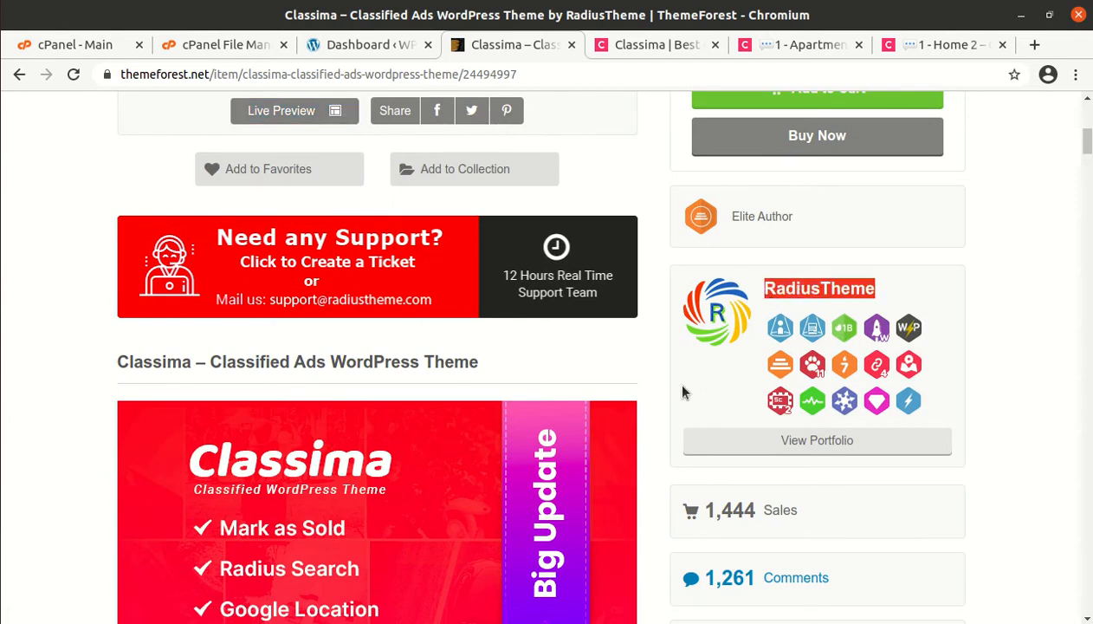
pyautogui.click(788, 218)
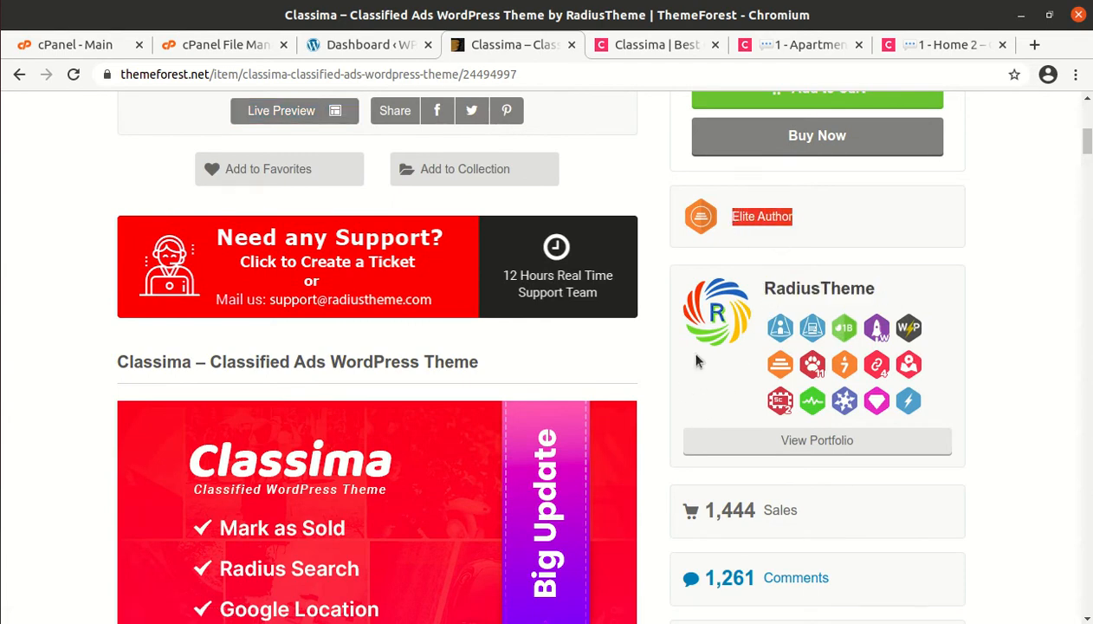
pyautogui.scroll(-5, 702, 335)
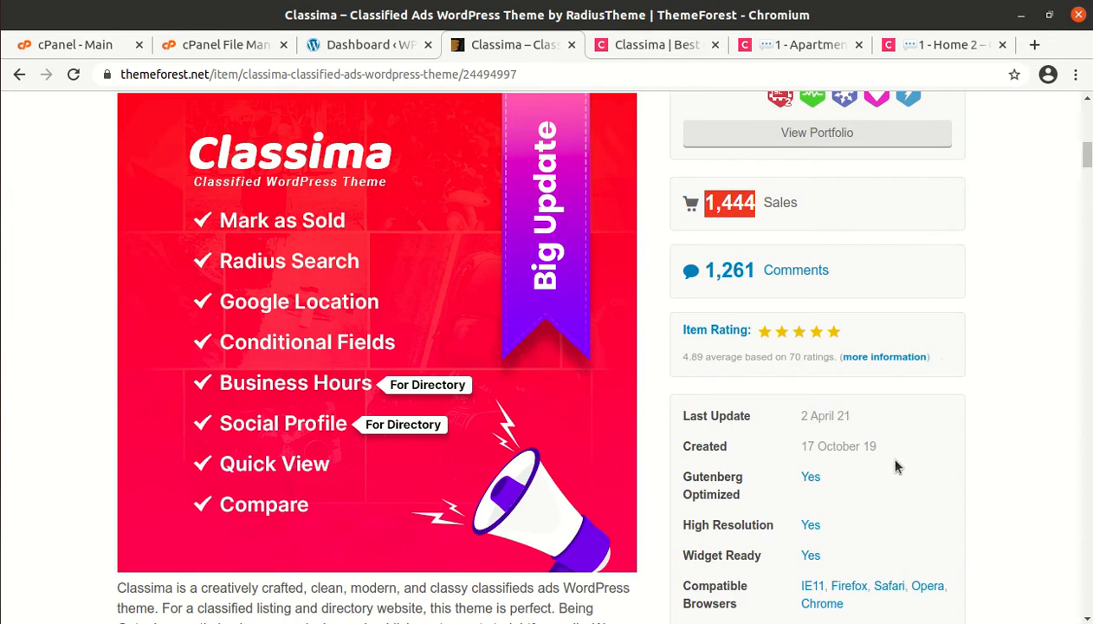
pyautogui.moveTo(881, 449); pyautogui.dragTo(774, 444)
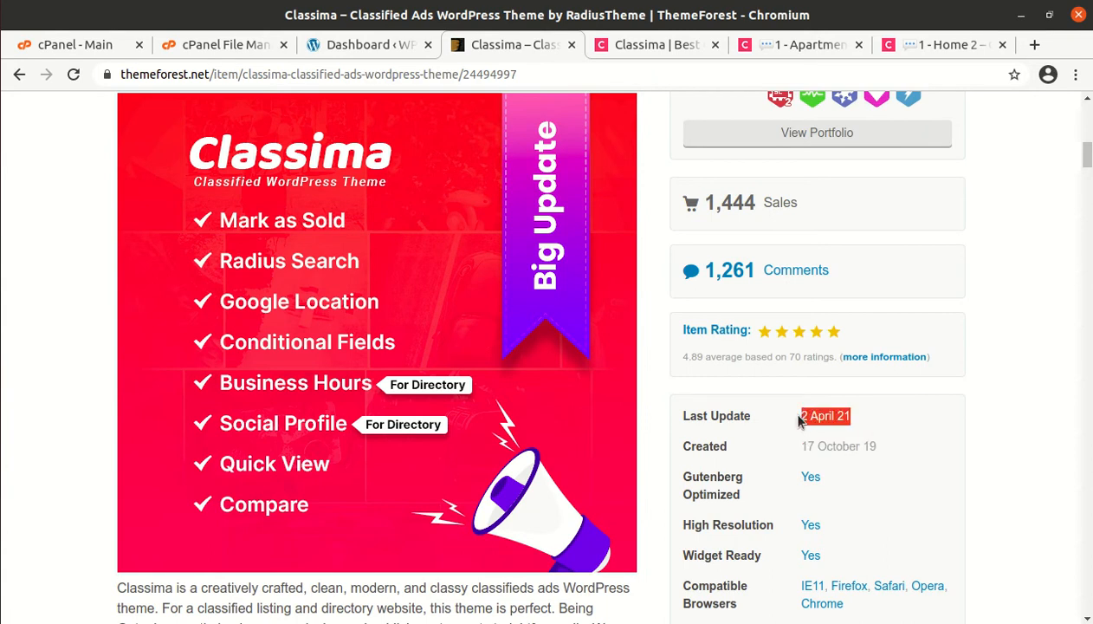
# Read through Classima's ThemeForest description, compatibility details, home page layouts and new feature sections
pyautogui.scroll(-6, 742, 526)
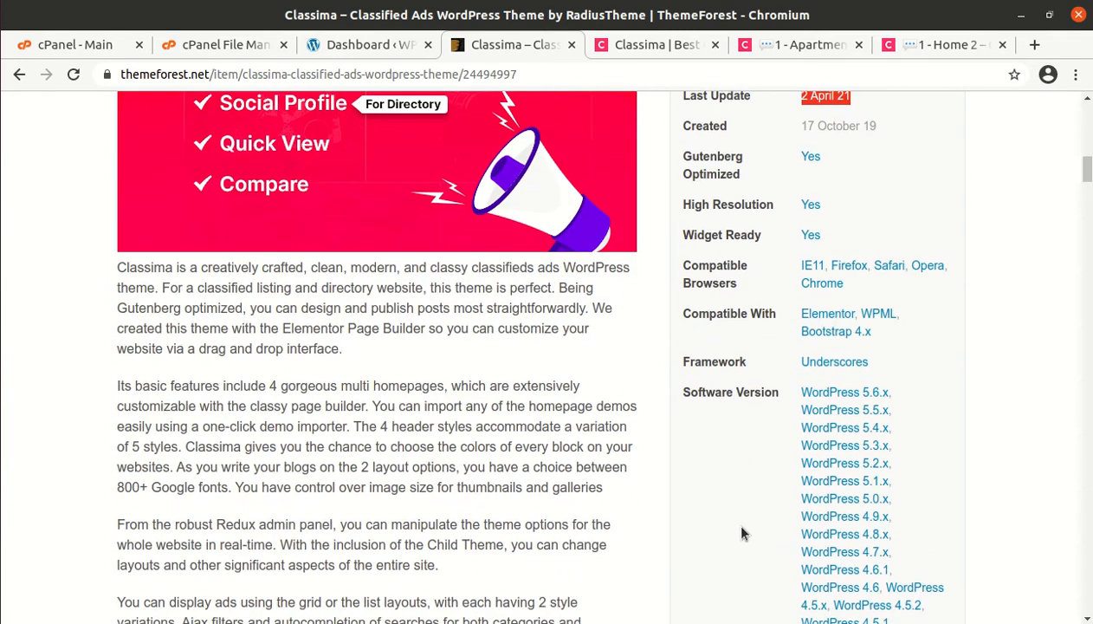
pyautogui.scroll(-10, 732, 527)
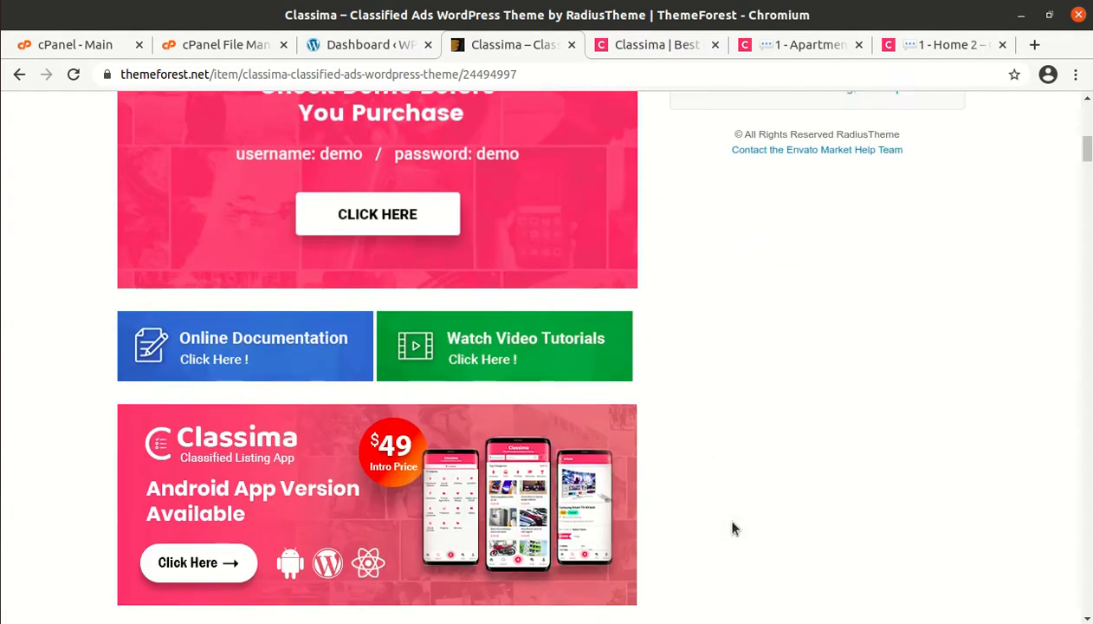
pyautogui.scroll(-5, 732, 528)
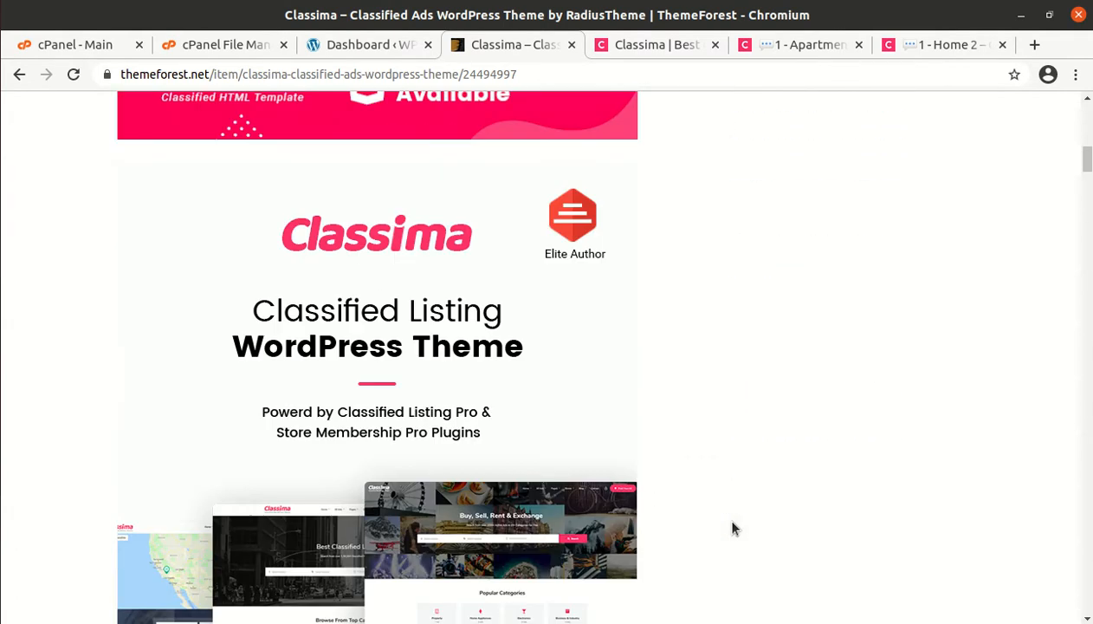
pyautogui.scroll(-10, 732, 528)
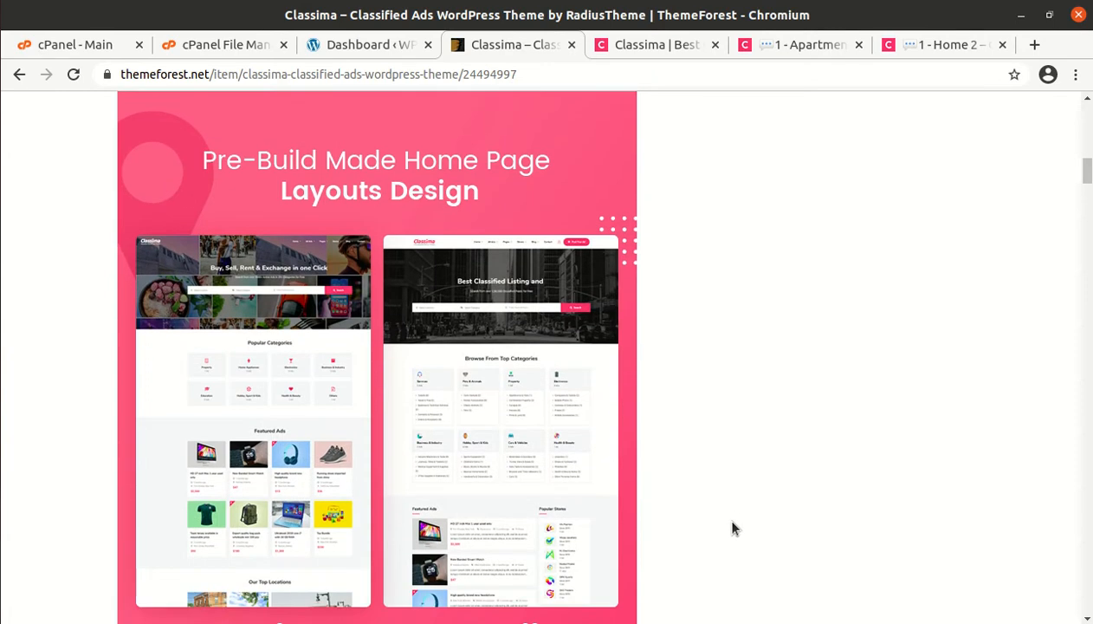
pyautogui.scroll(-10, 732, 529)
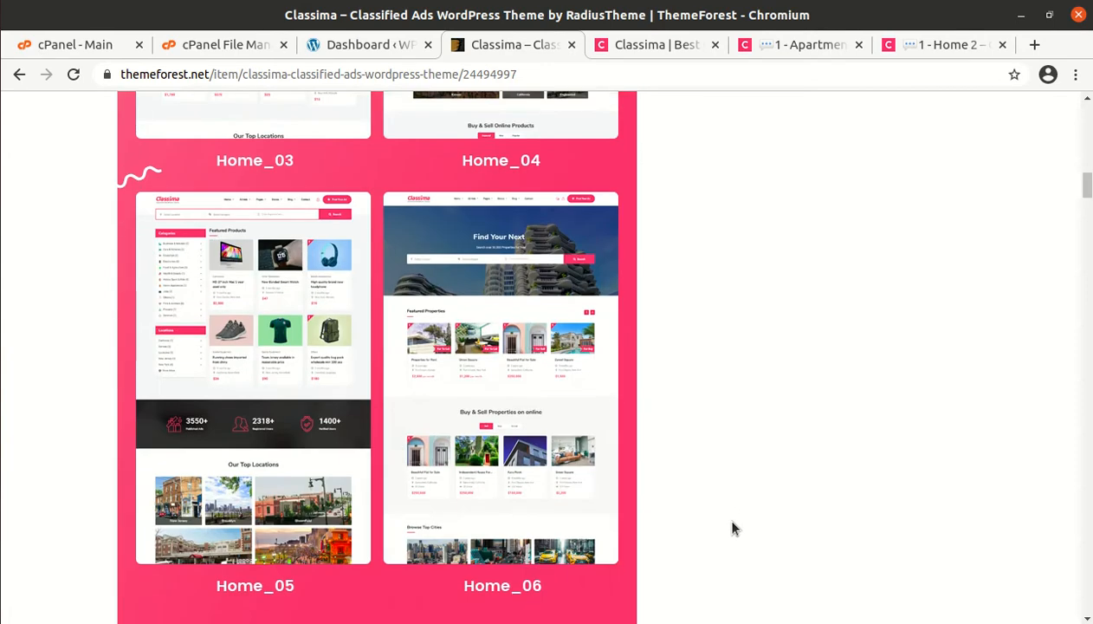
pyautogui.scroll(-14, 732, 528)
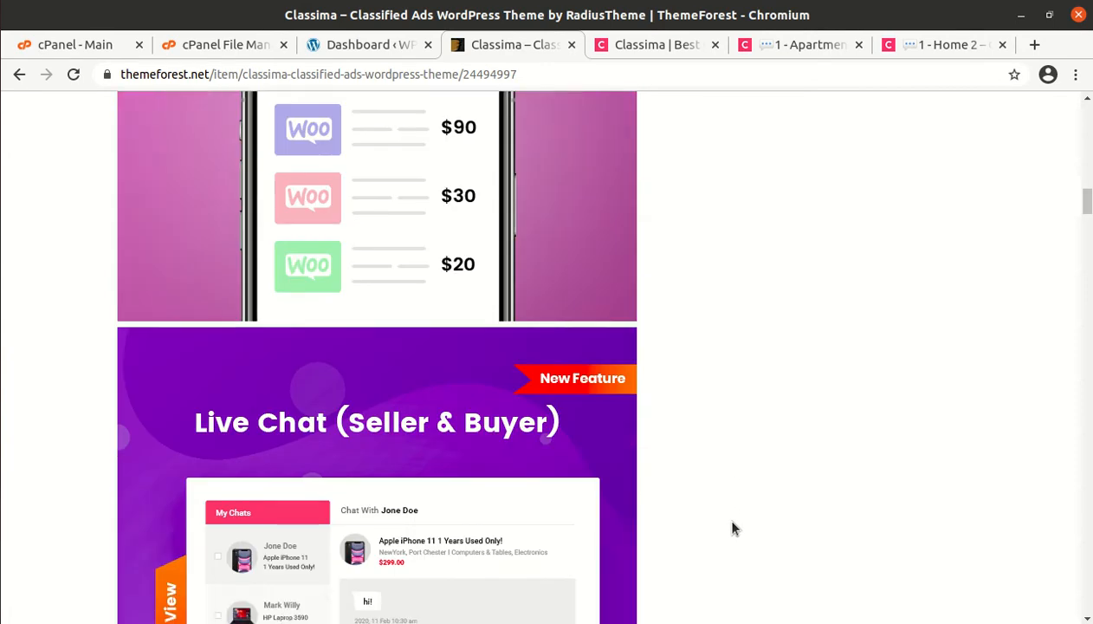
pyautogui.scroll(-12, 732, 528)
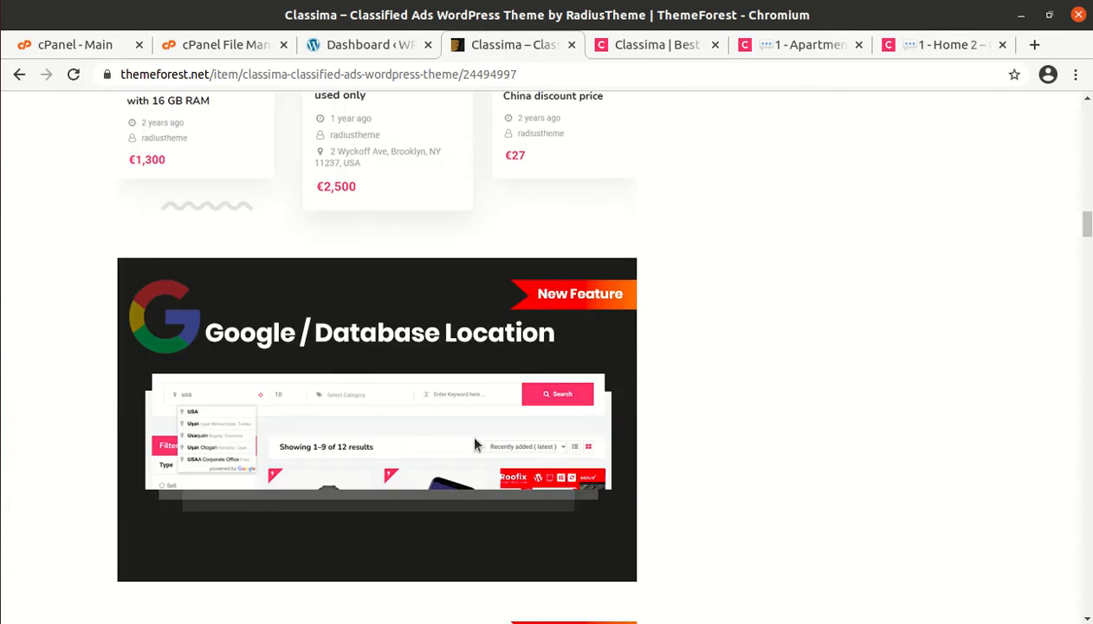
pyautogui.scroll(20, 474, 444)
pyautogui.scroll(20, 474, 444)
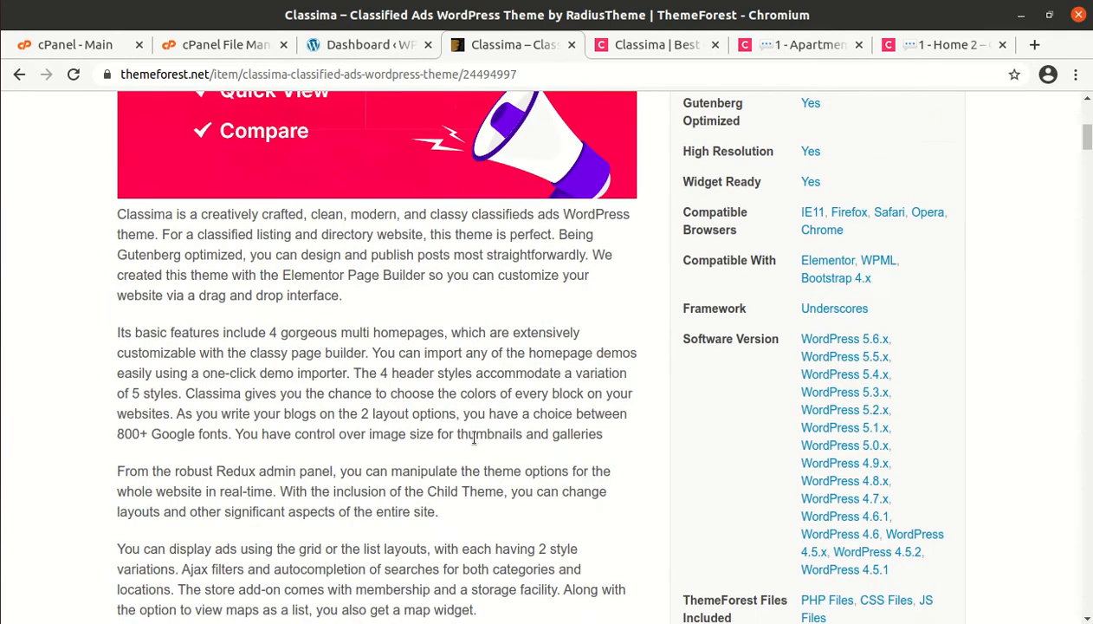
pyautogui.scroll(10, 474, 440)
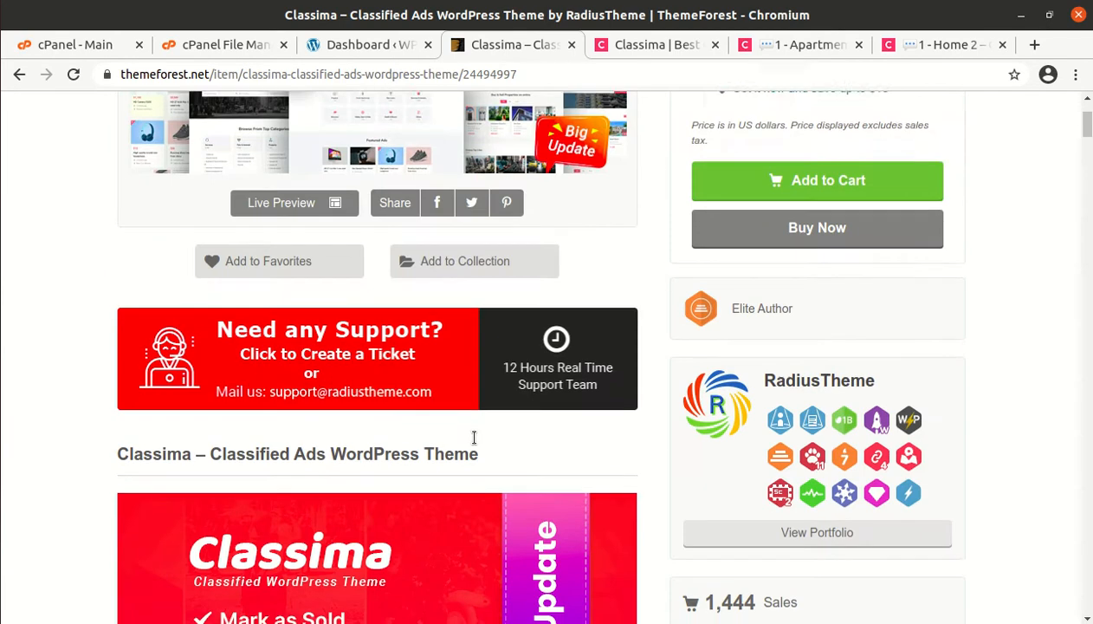
# Switch to the WP Themes WordPress dashboard and view the site's front page
pyautogui.click(364, 51)
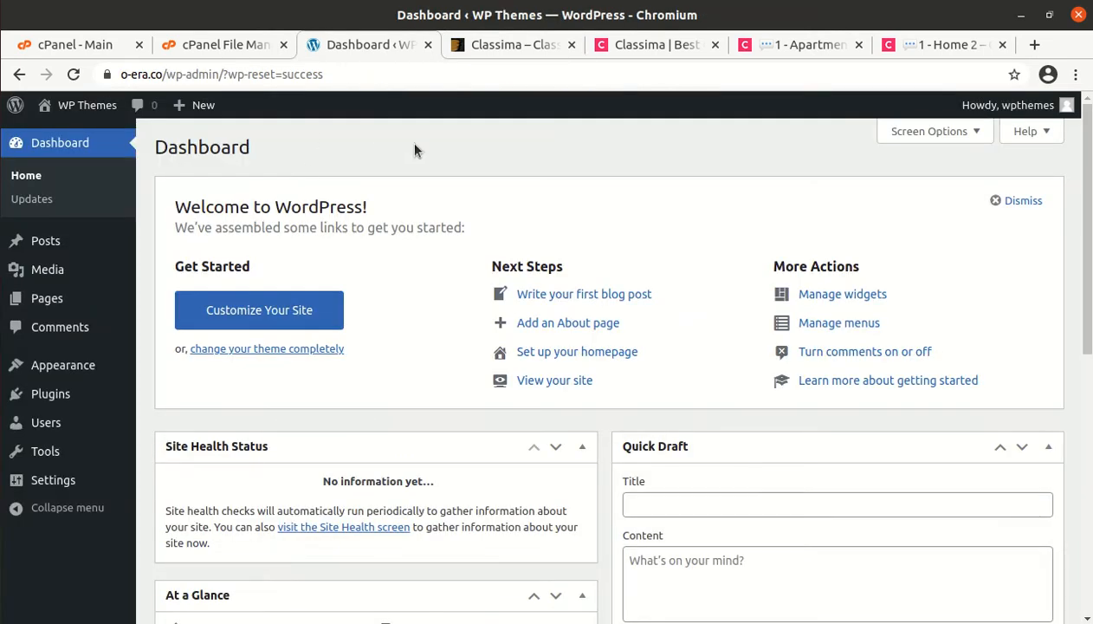
pyautogui.moveTo(72, 116)
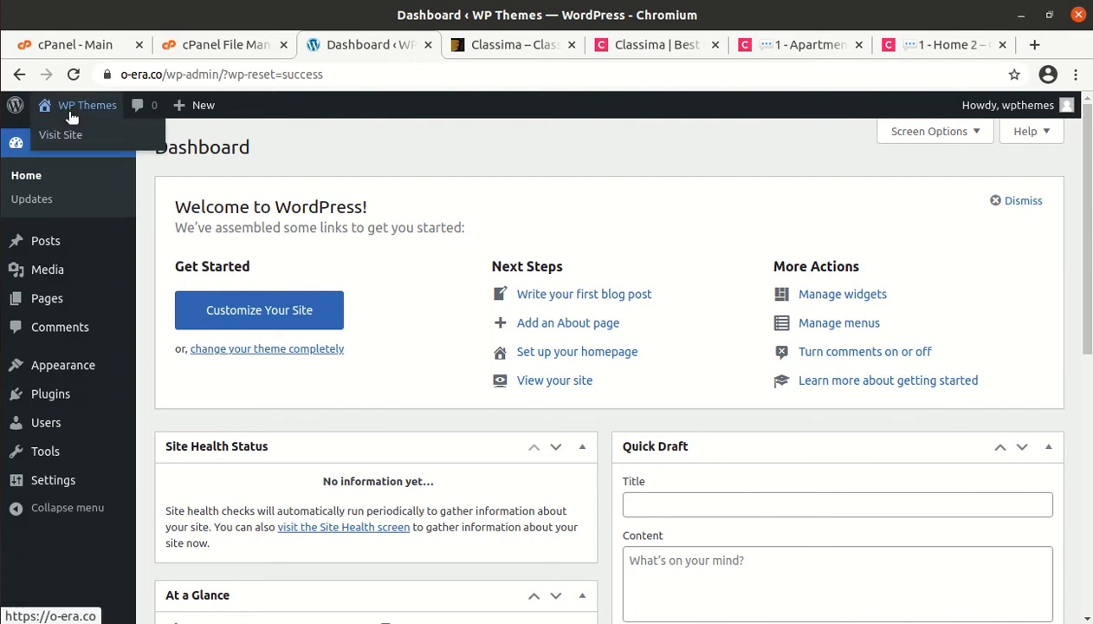
pyautogui.click(60, 136)
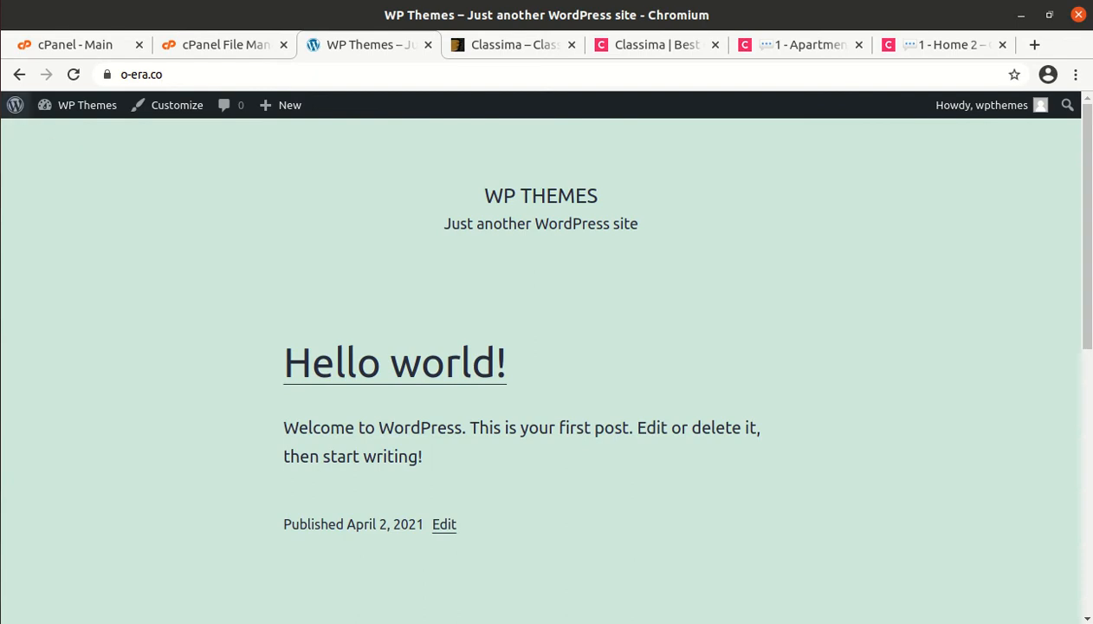
# Switch to the file manager and inspect classima.zip and classima-child.zip in the classima_v1.7.5 Uploads folder
pyautogui.click(0, 35)
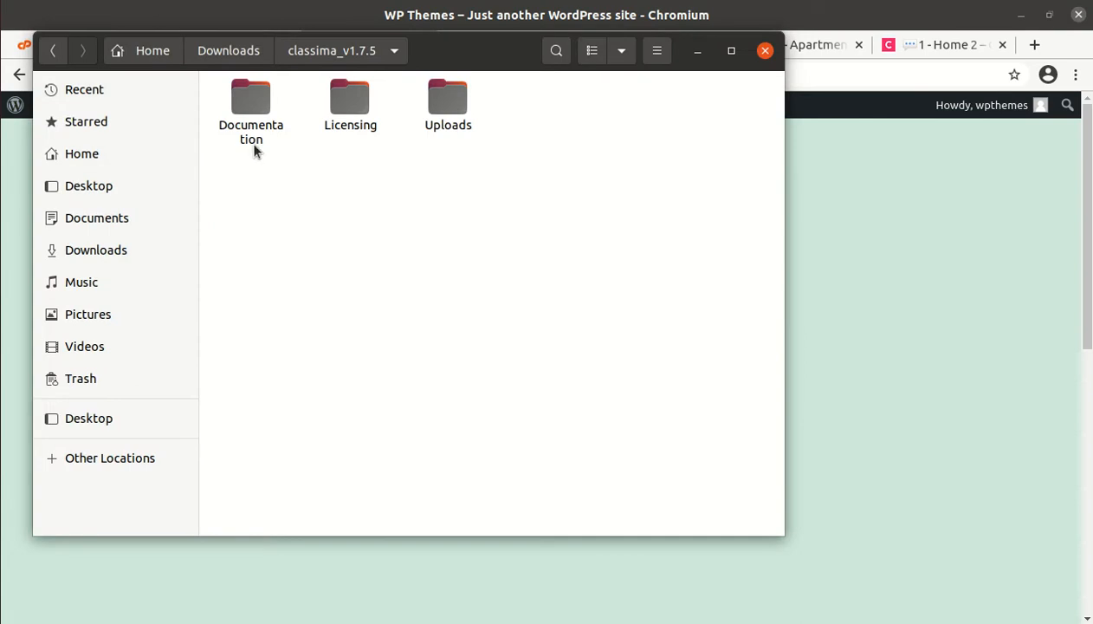
pyautogui.click(249, 101)
pyautogui.click(338, 104)
pyautogui.doubleClick(442, 112)
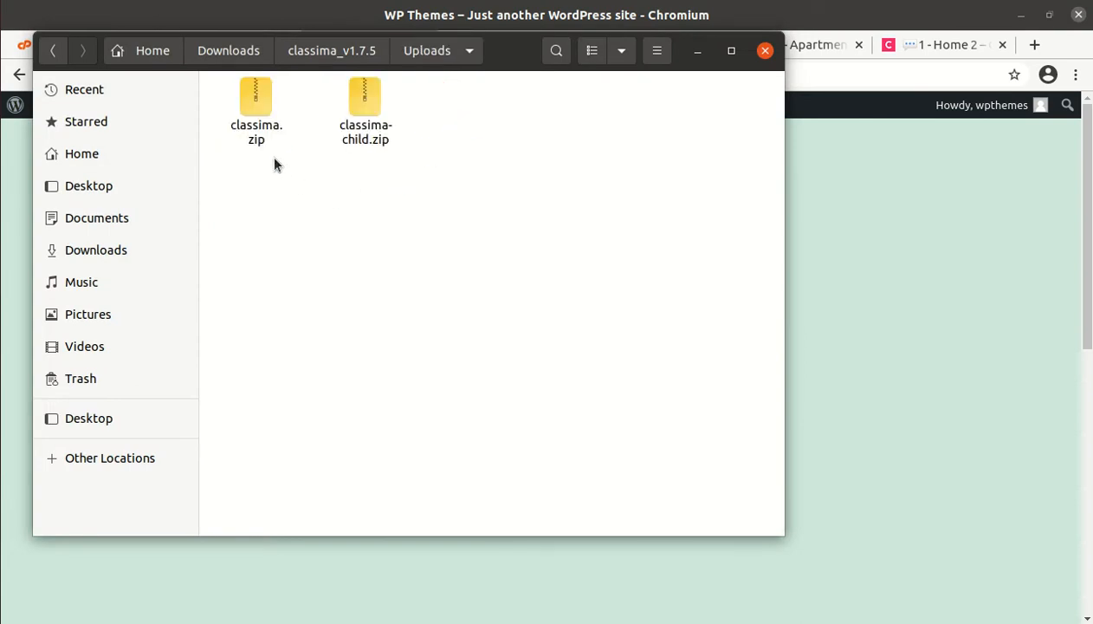
pyautogui.click(238, 122)
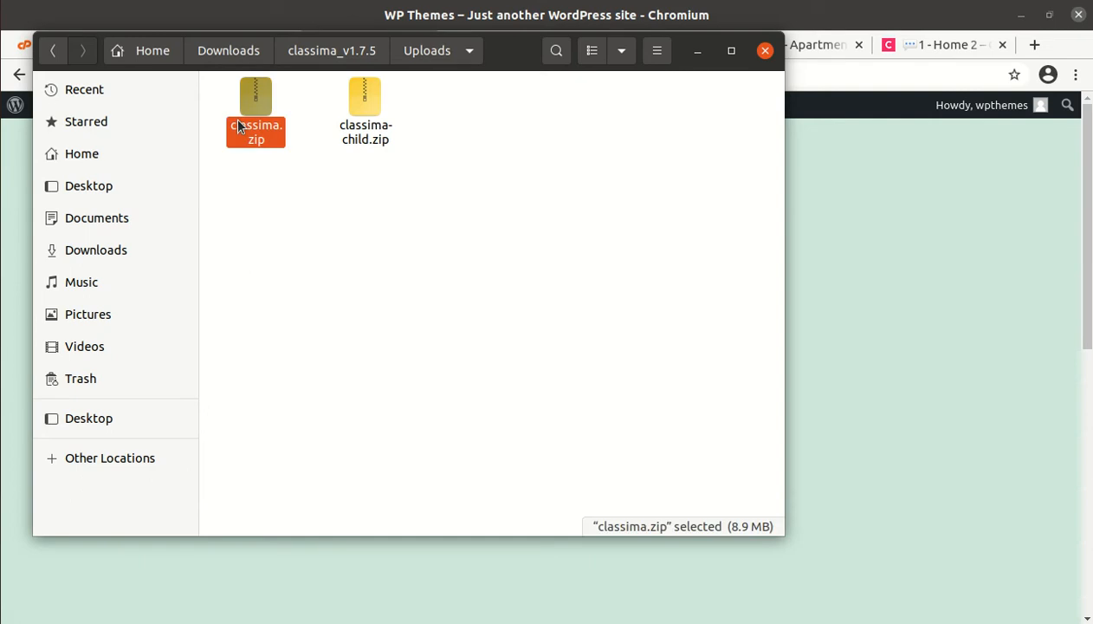
pyautogui.click(363, 149)
pyautogui.click(303, 267)
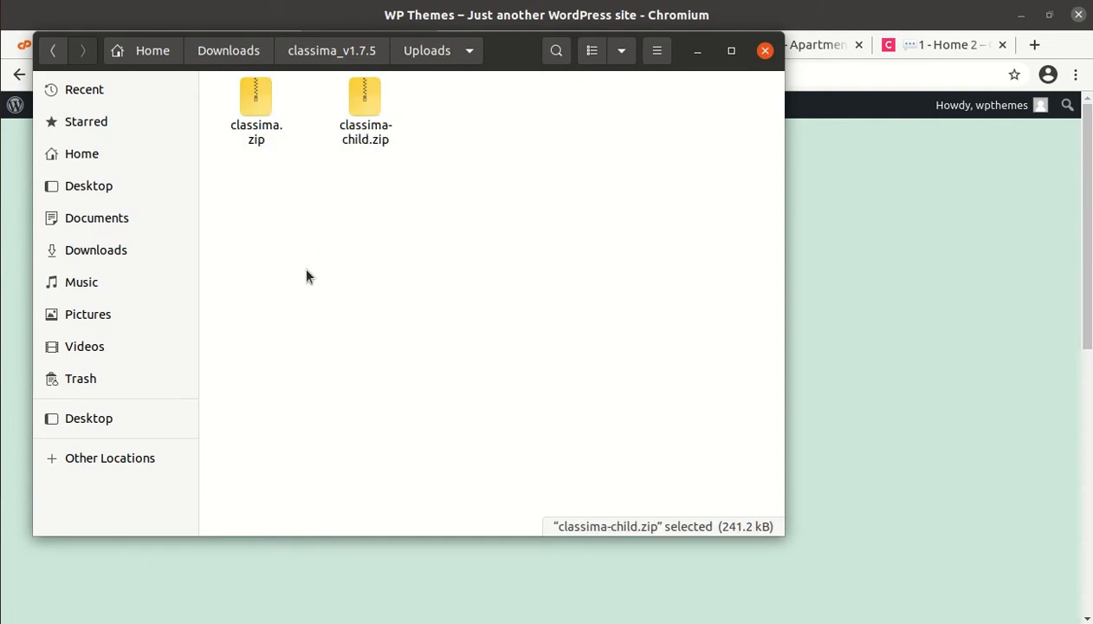
# Minimize the file manager and open the Themes management page of the WP Themes site
pyautogui.click(697, 52)
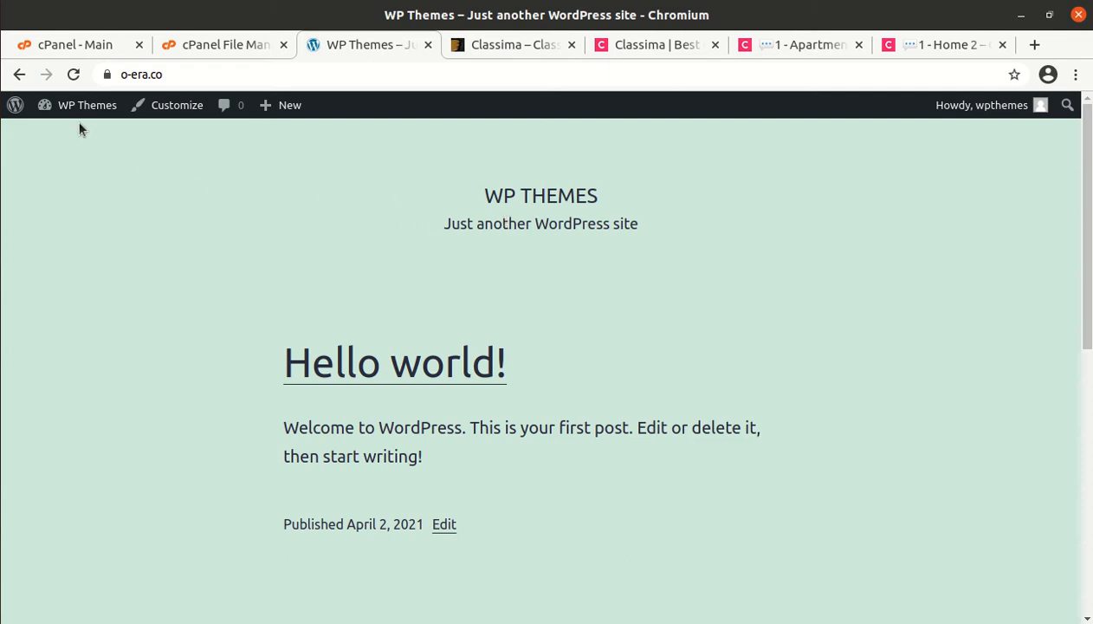
pyautogui.moveTo(82, 105)
pyautogui.click(60, 159)
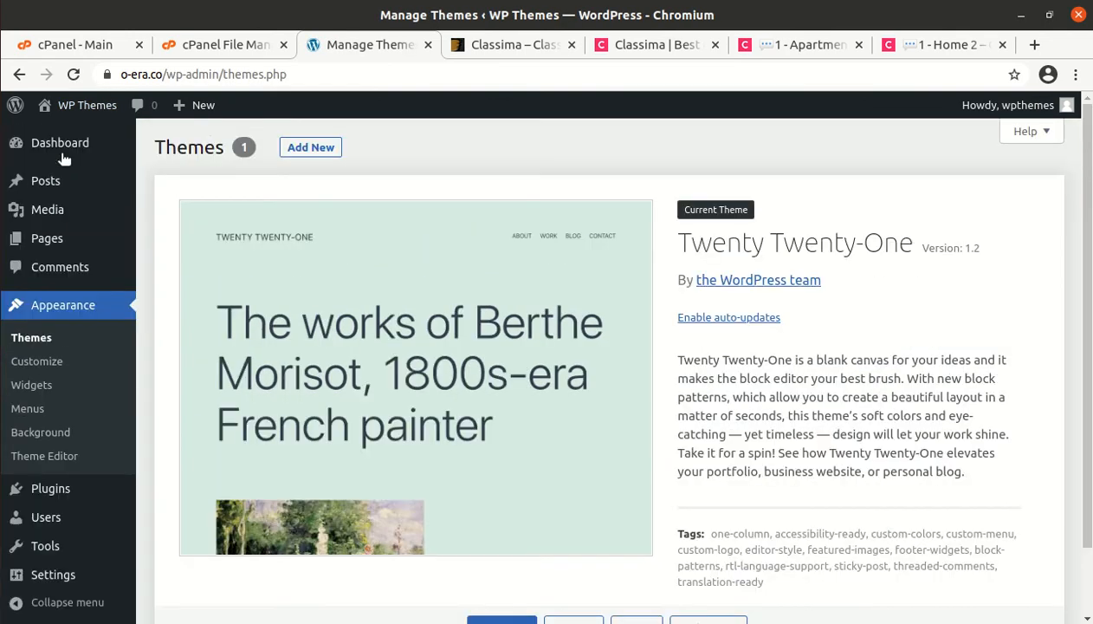
pyautogui.click(305, 150)
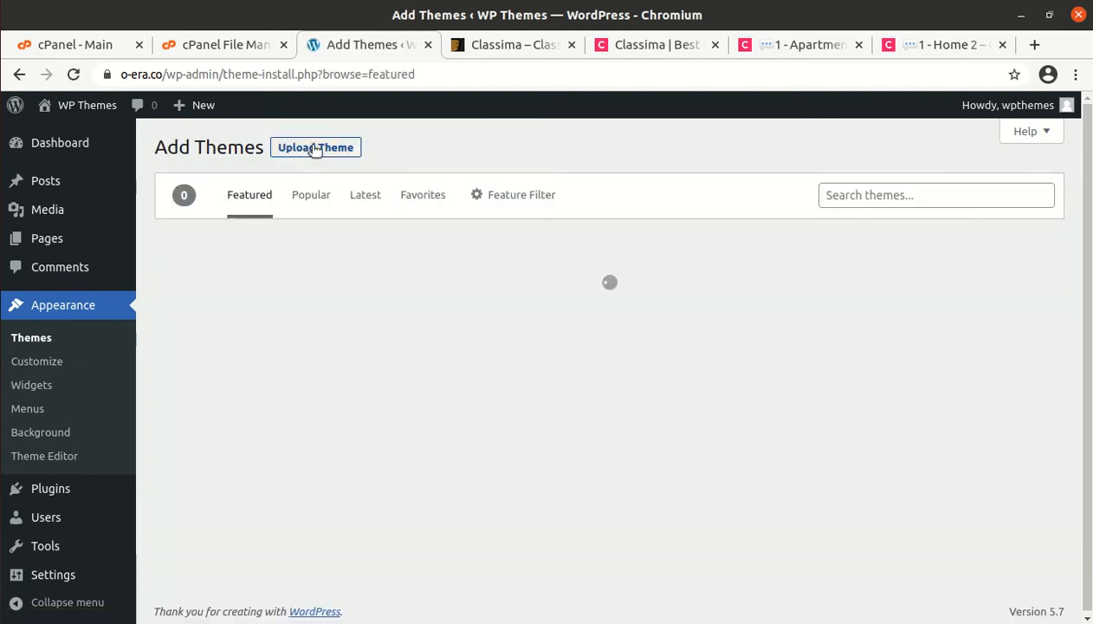
pyautogui.click(312, 151)
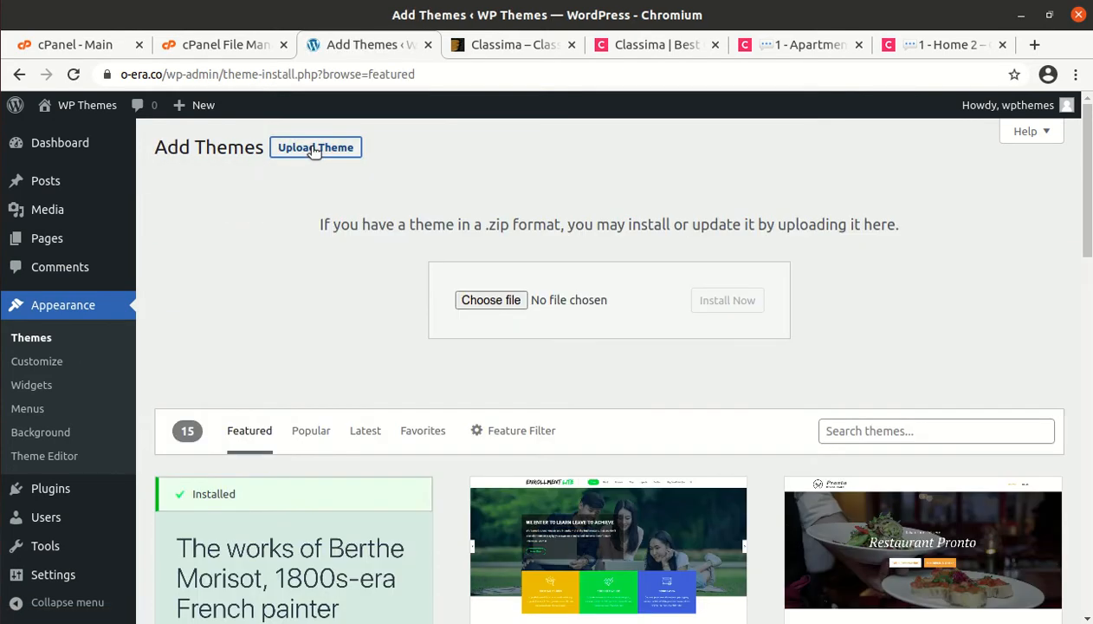
pyautogui.click(474, 305)
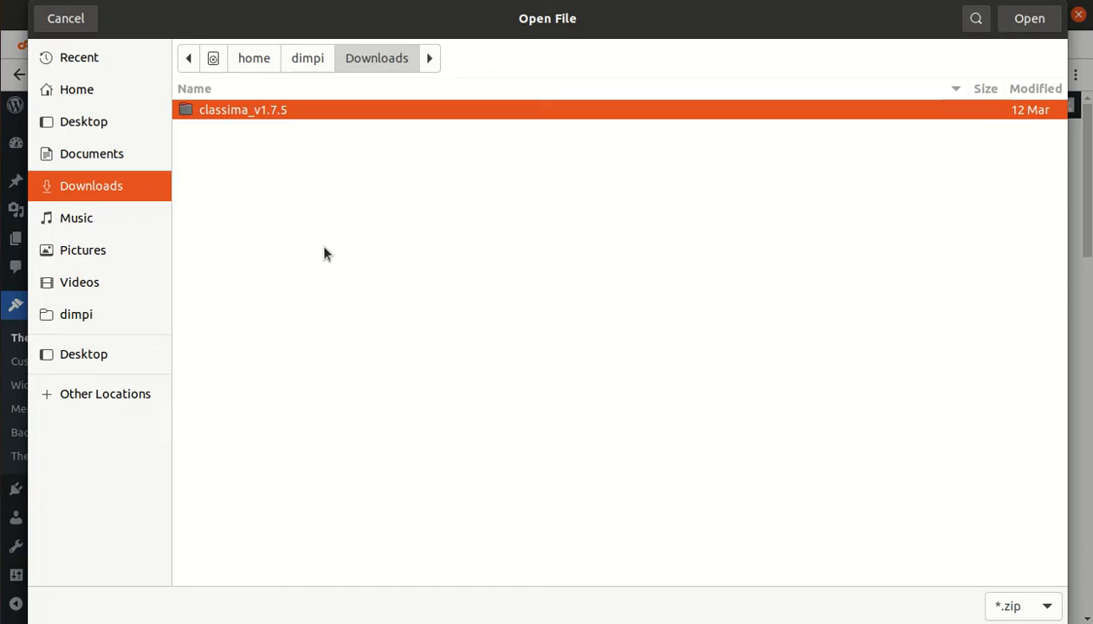
pyautogui.doubleClick(291, 113)
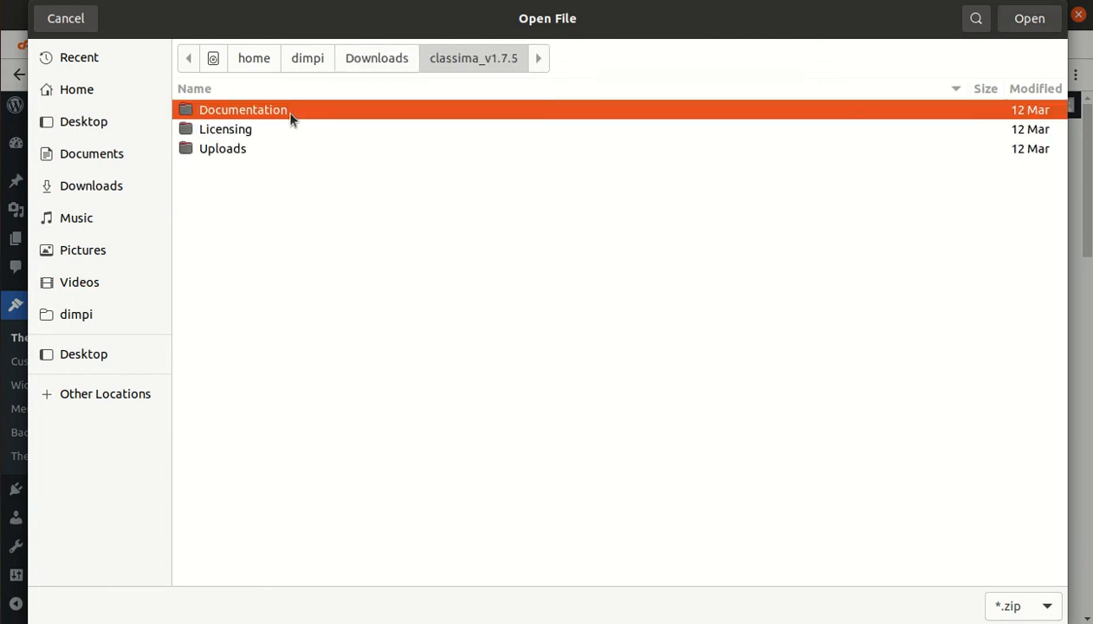
pyautogui.doubleClick(268, 149)
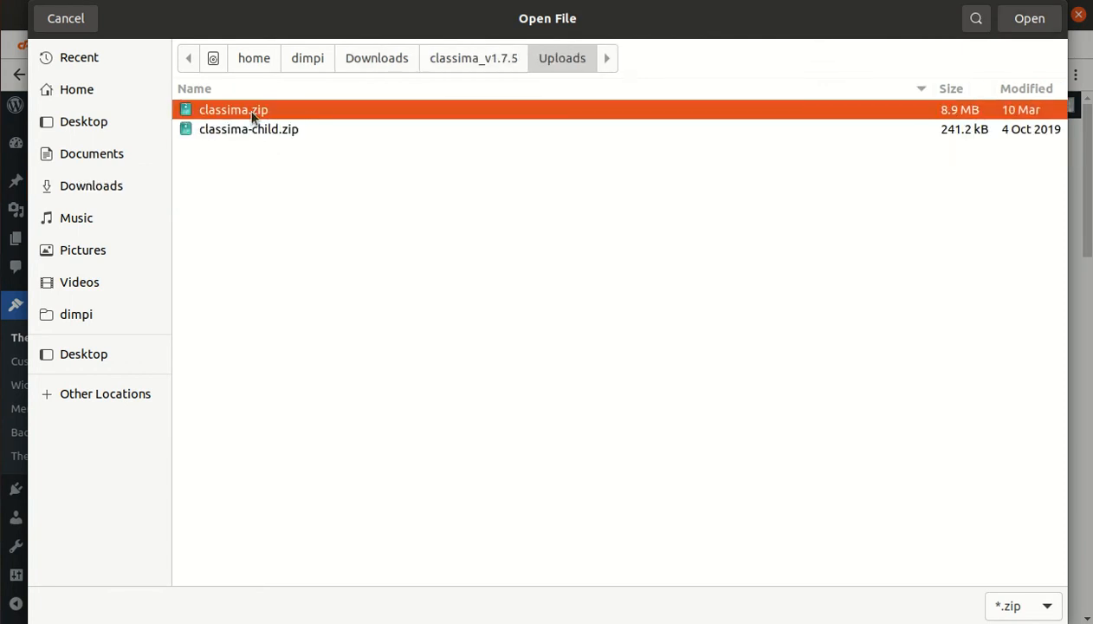
pyautogui.click(82, 21)
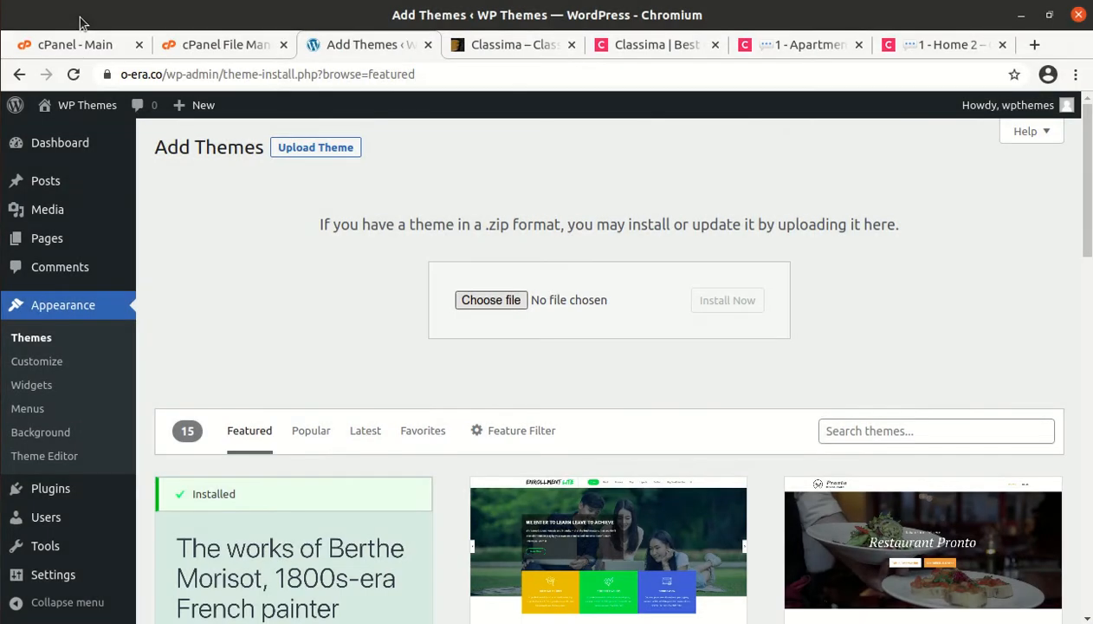
# Switch to cPanel File Manager and upload classima.zip from the classima_v1.7.5 Uploads folder to the site's wp-content/themes directory, closing the upload page when complete
pyautogui.click(202, 45)
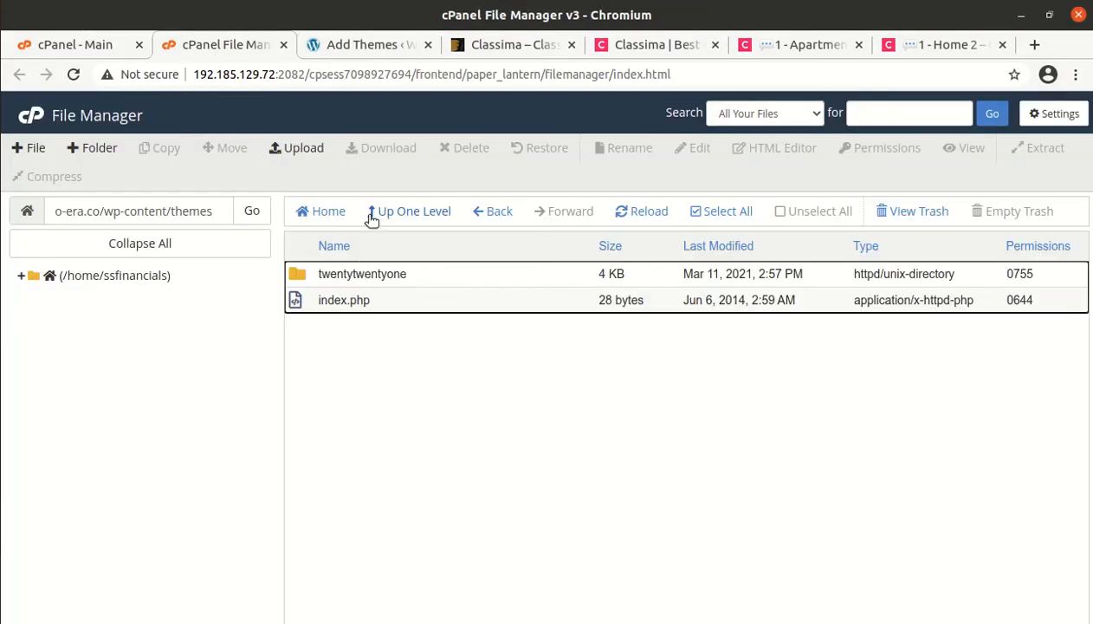
pyautogui.click(298, 149)
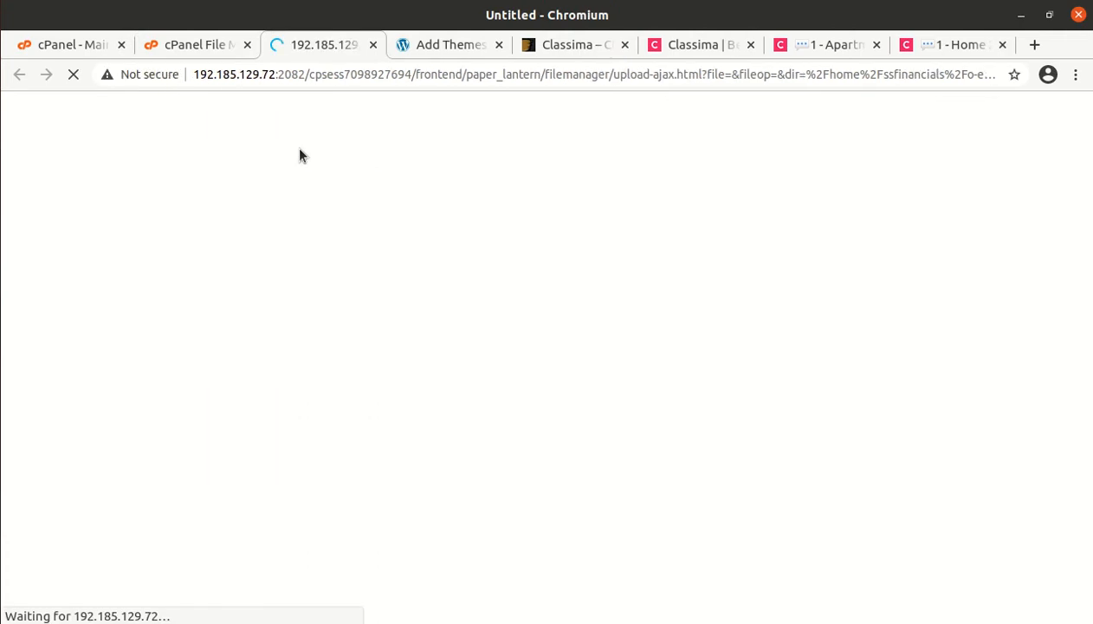
pyautogui.click(531, 389)
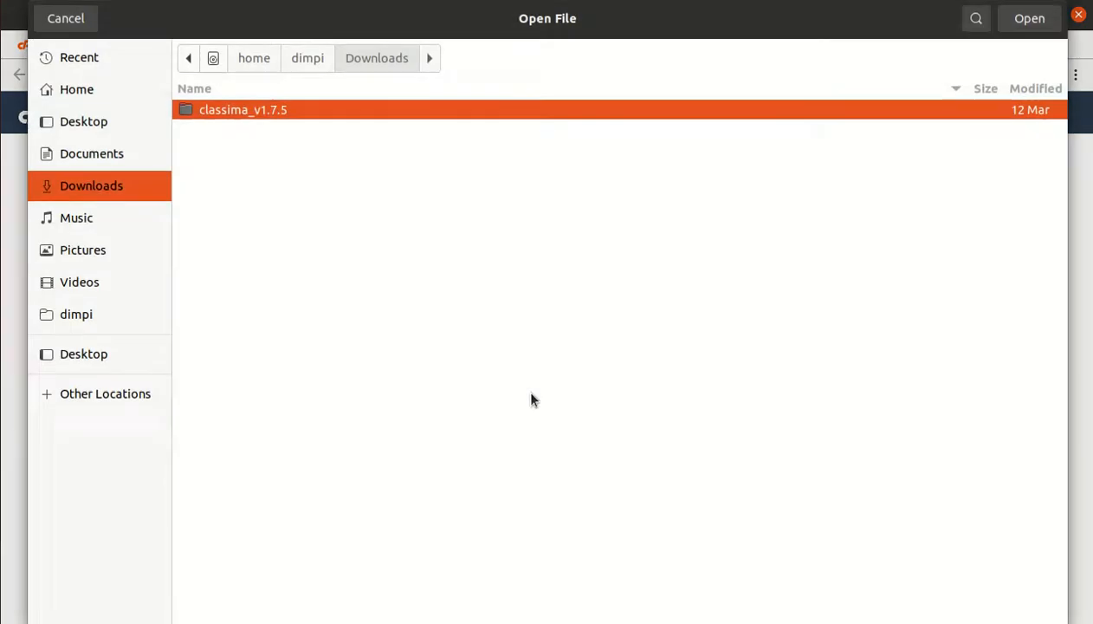
pyautogui.doubleClick(287, 111)
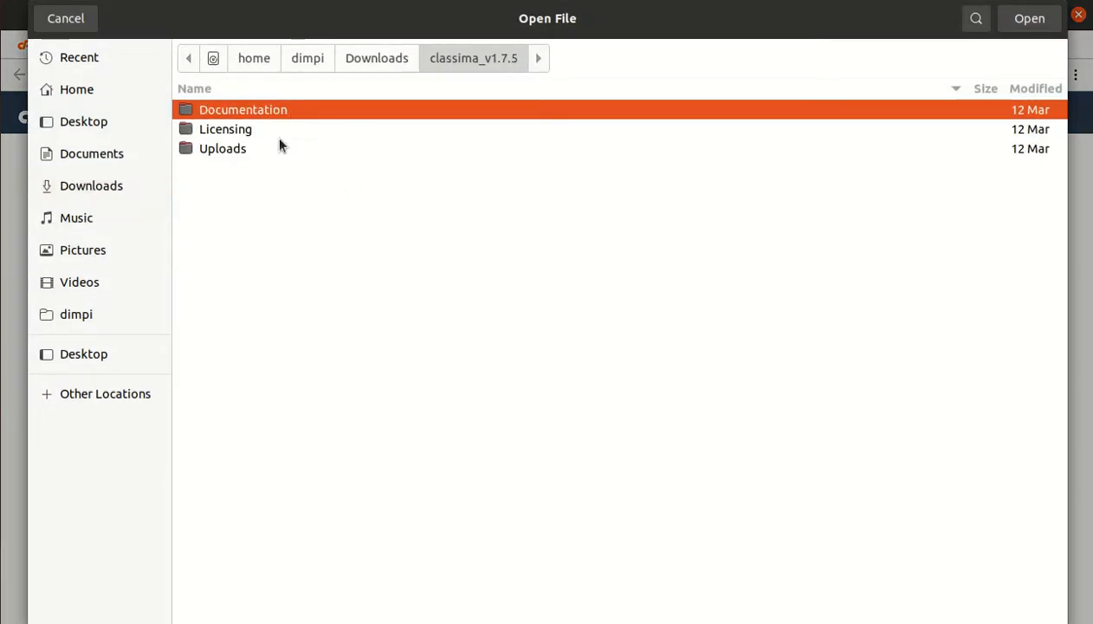
pyautogui.doubleClick(265, 147)
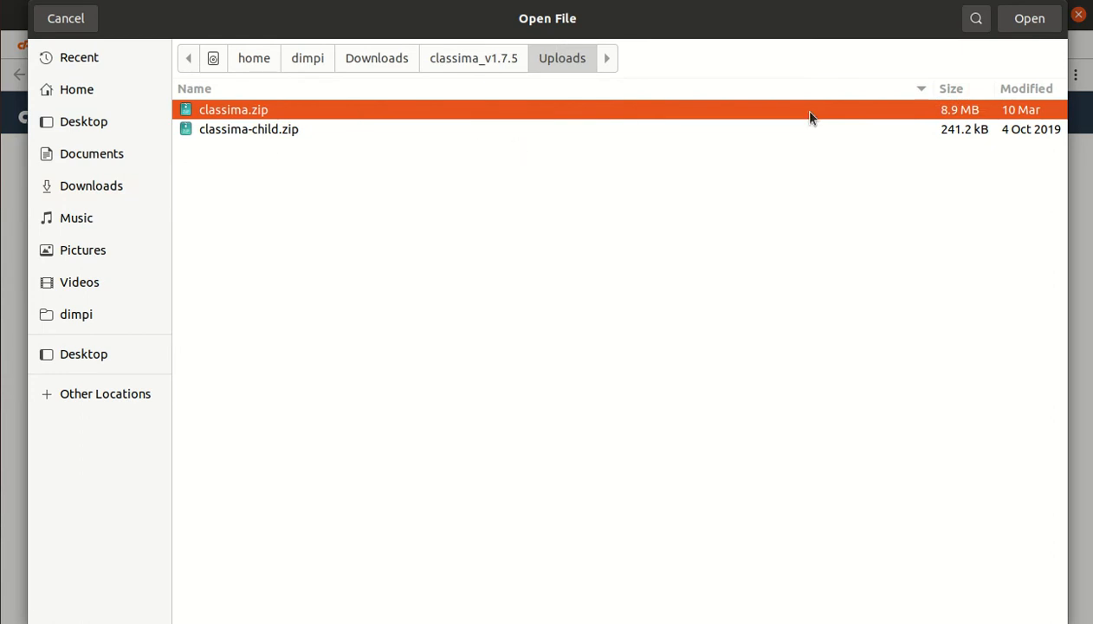
pyautogui.click(1015, 21)
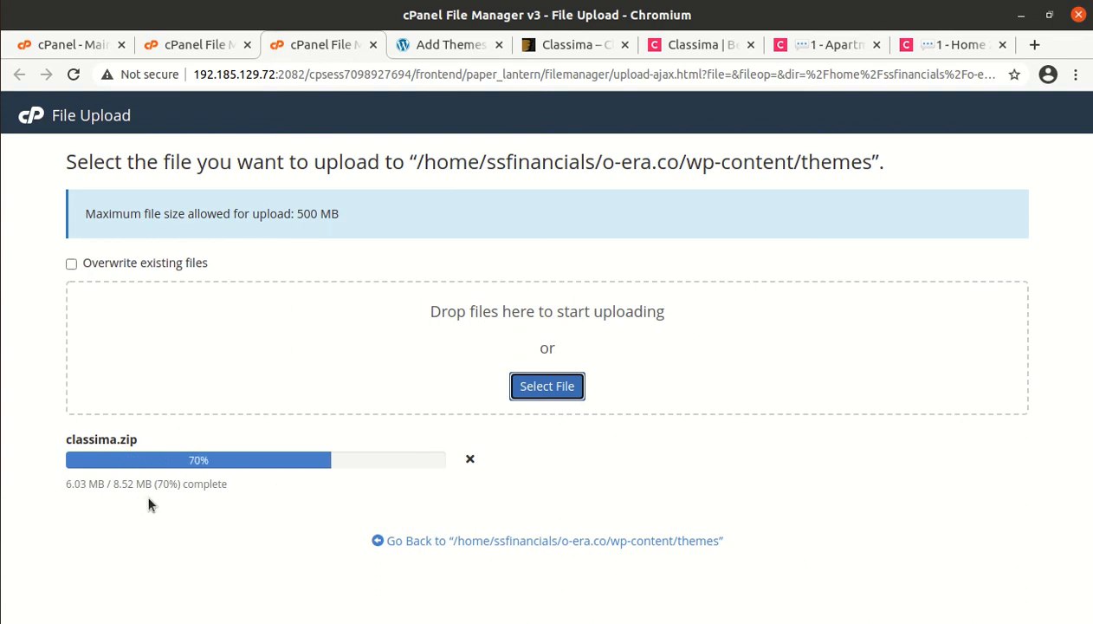
pyautogui.click(455, 45)
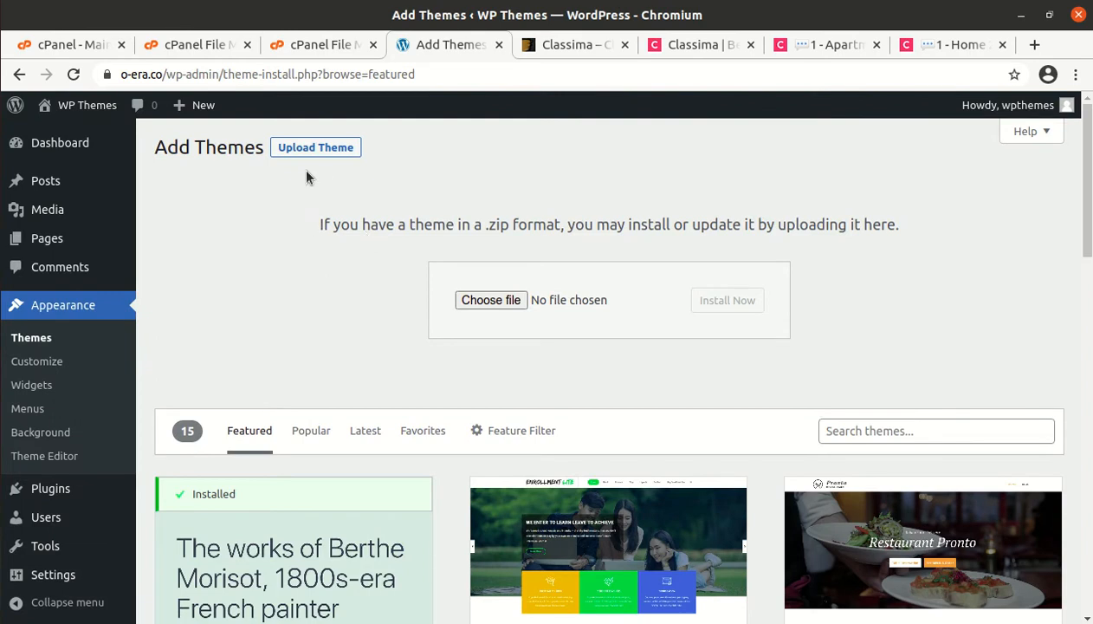
pyautogui.click(318, 47)
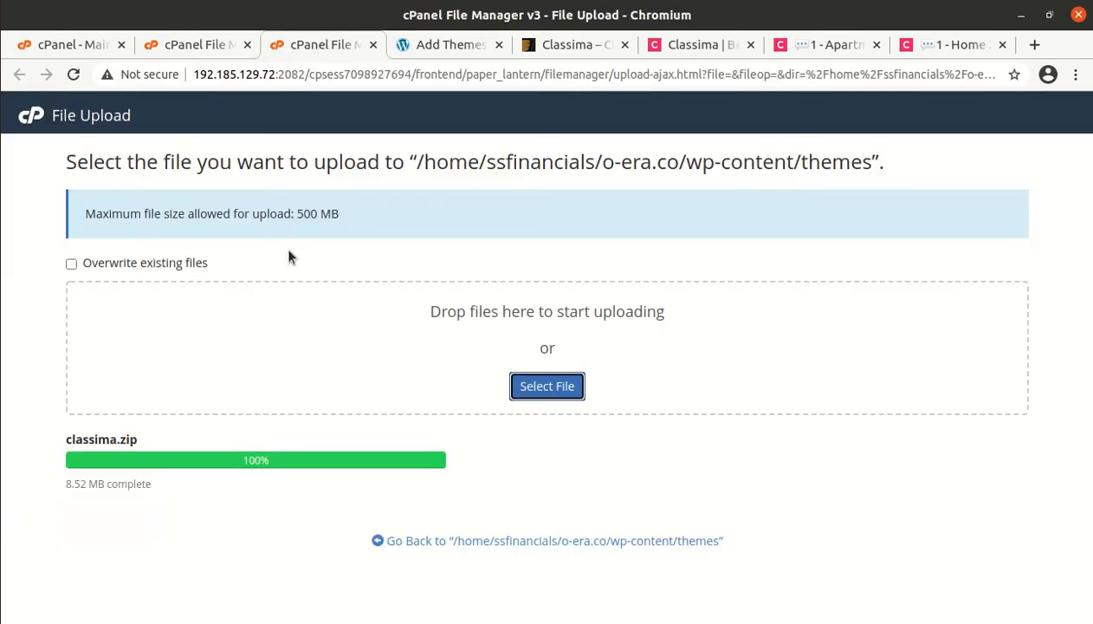
pyautogui.click(260, 460)
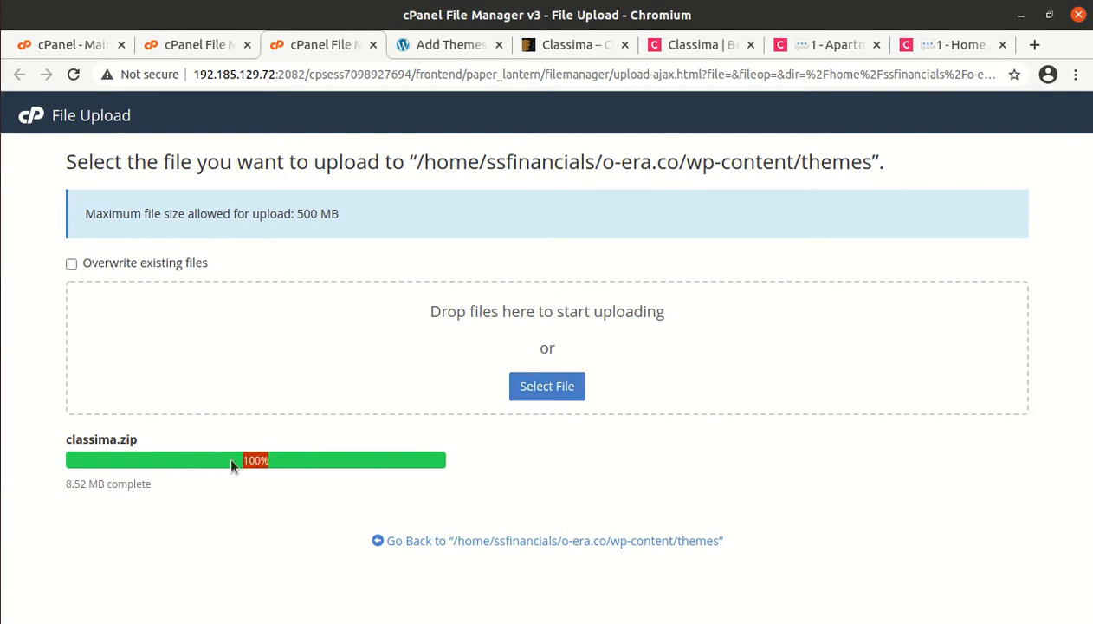
pyautogui.hotkey('ctrl', 'w')
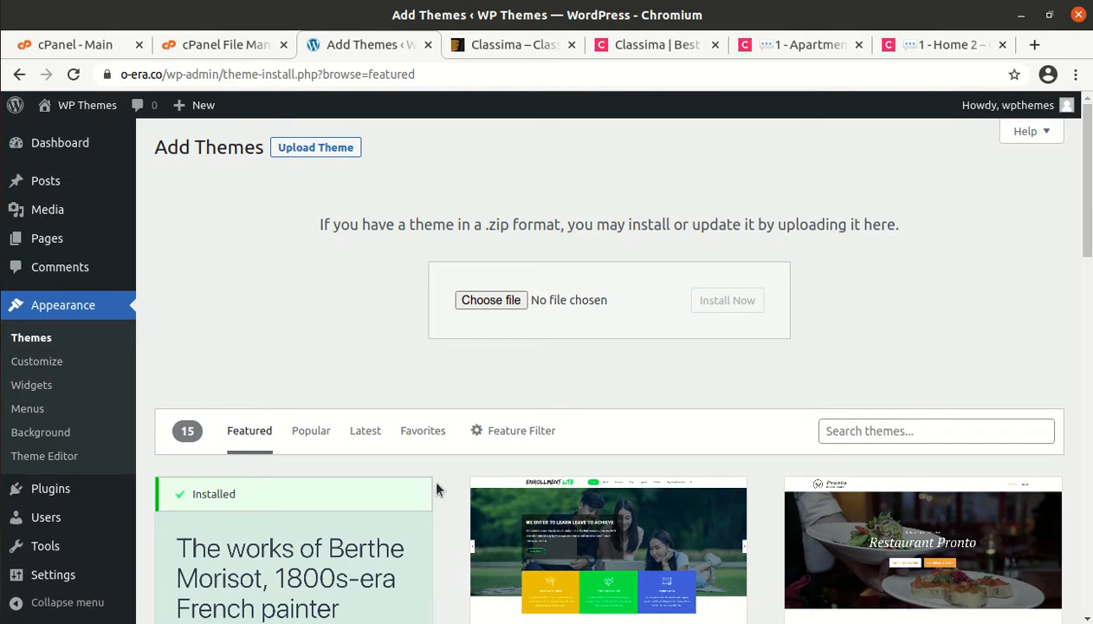
# Extract classima.zip into /o-era.co/wp-content/themes and reload the directory's file list
pyautogui.click(241, 46)
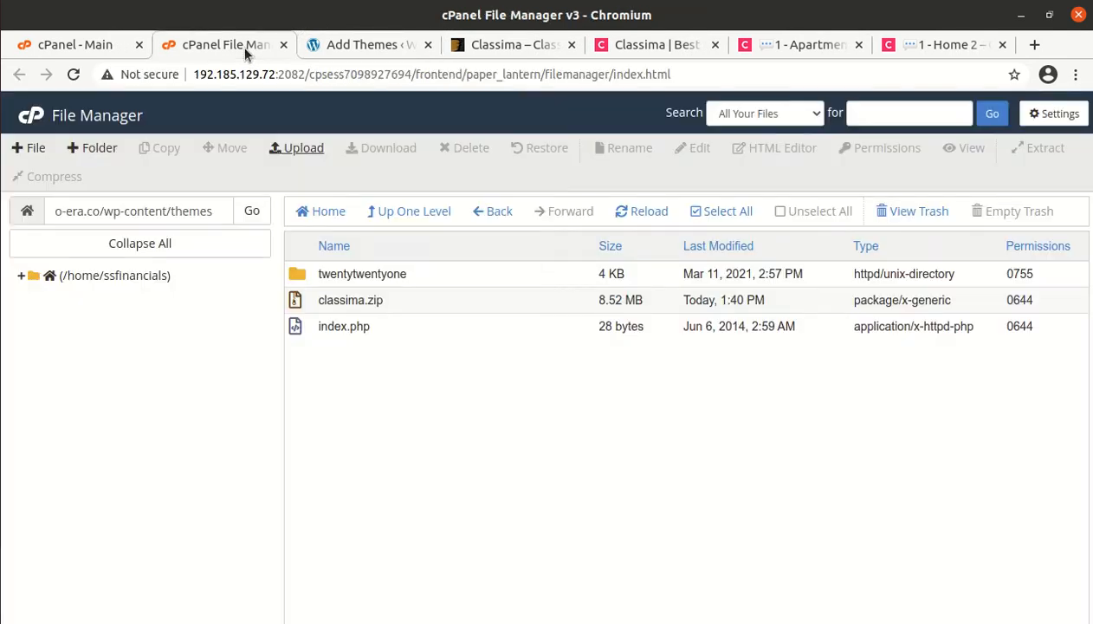
pyautogui.rightClick(411, 305)
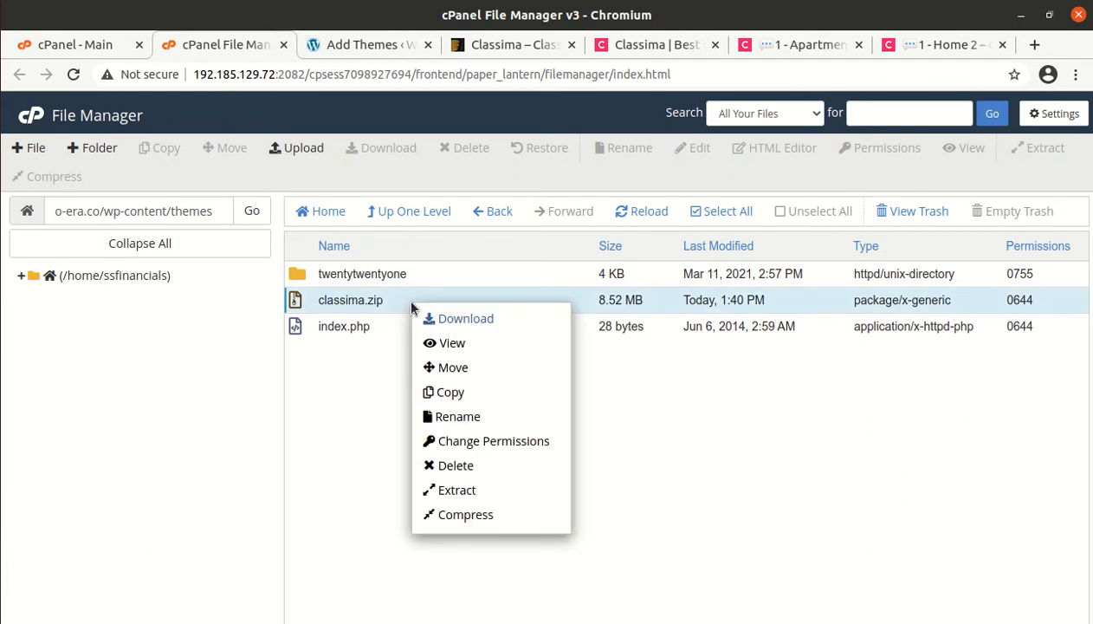
pyautogui.click(445, 495)
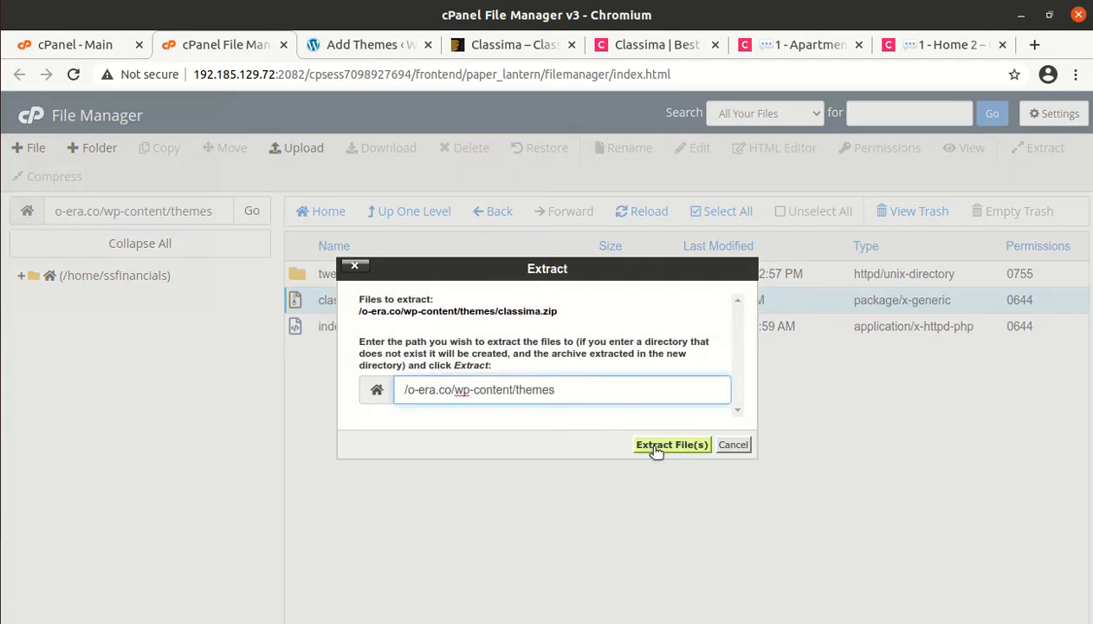
pyautogui.click(663, 445)
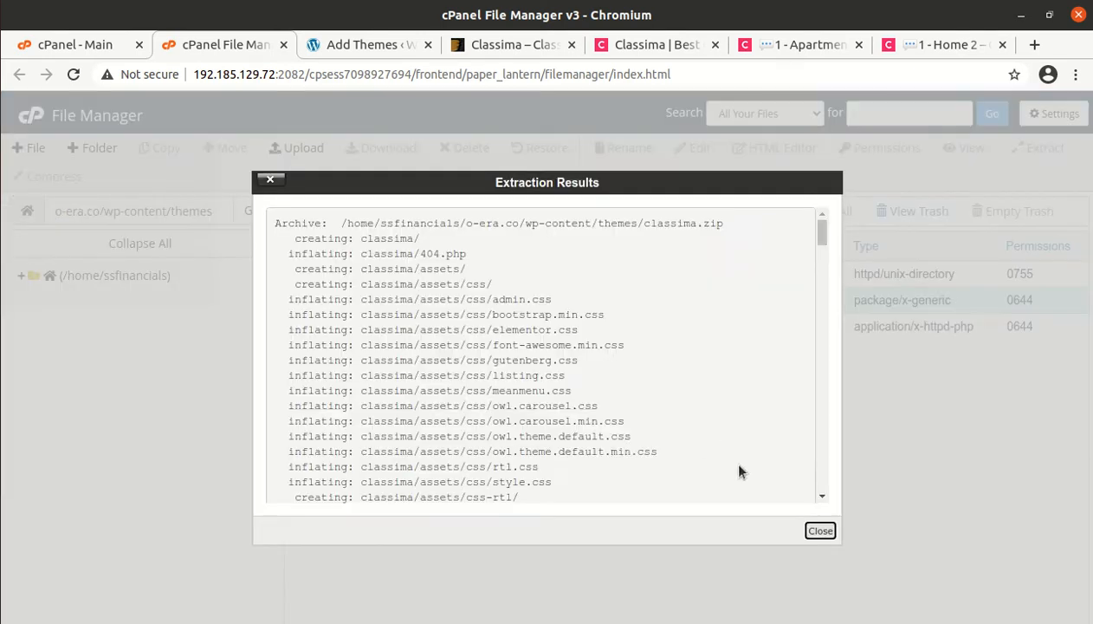
pyautogui.click(820, 531)
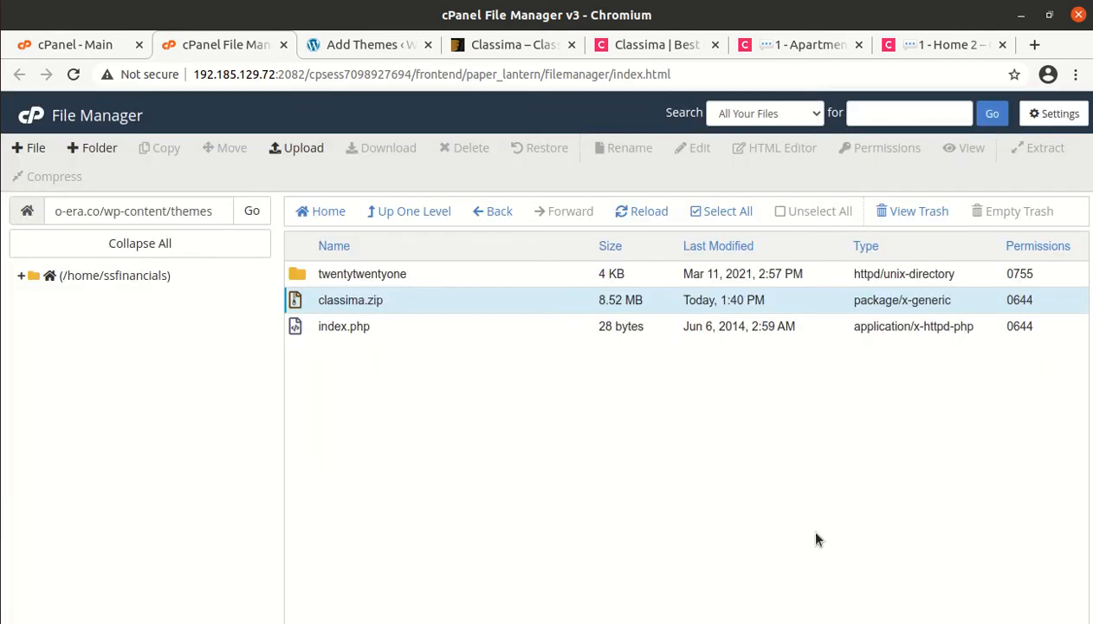
pyautogui.click(632, 211)
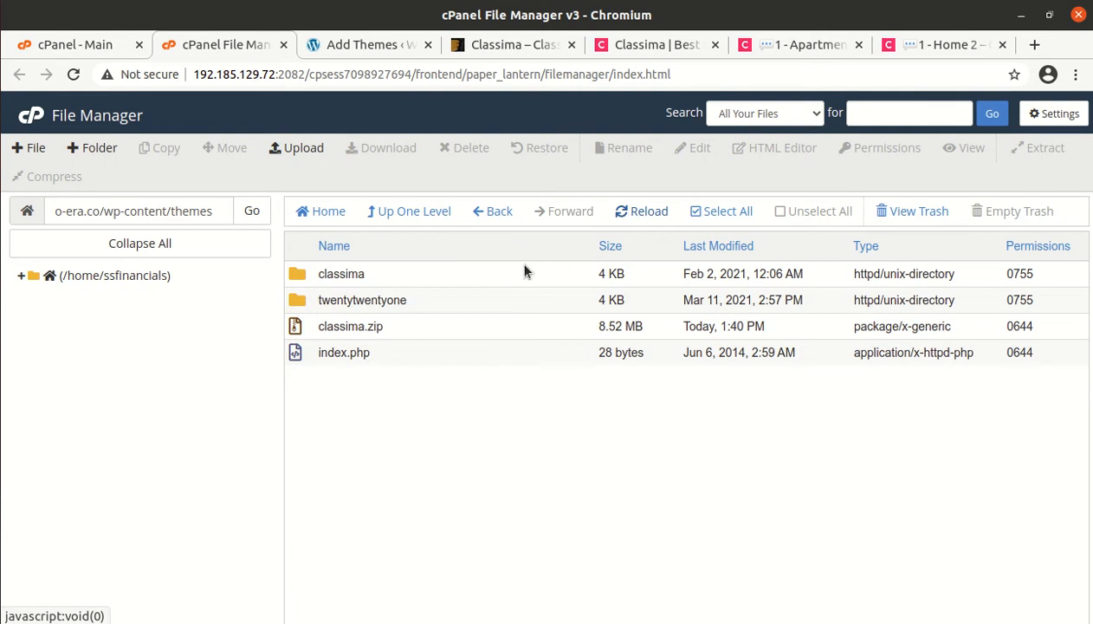
# Inspect the contents of the extracted classima folder and return to the themes directory
pyautogui.doubleClick(442, 277)
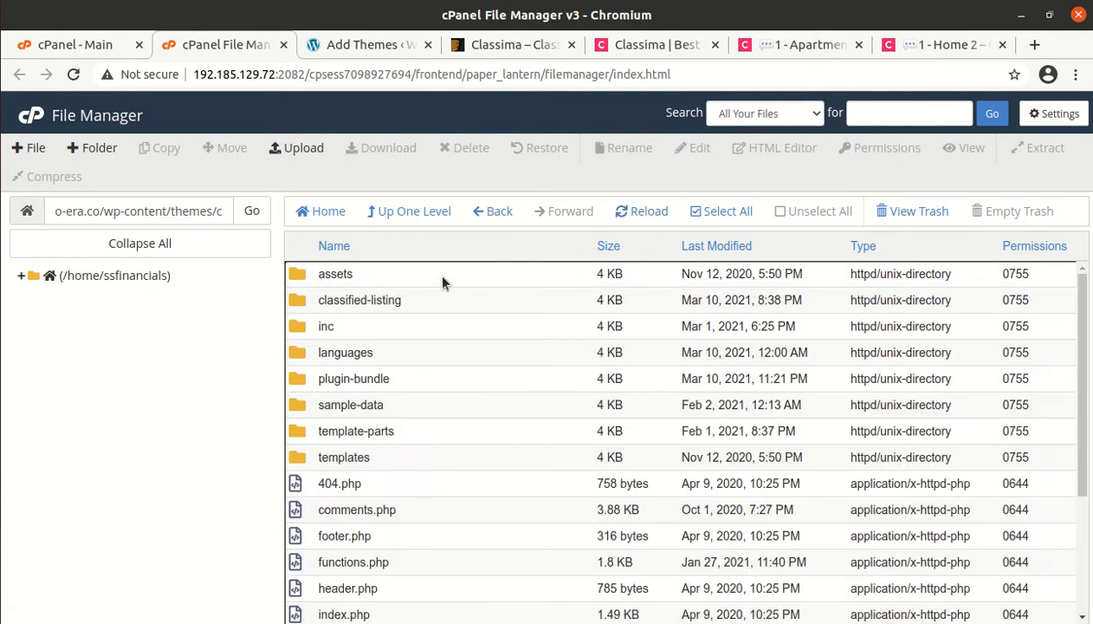
pyautogui.scroll(-3, 434, 385)
pyautogui.scroll(3, 434, 386)
pyautogui.click(410, 212)
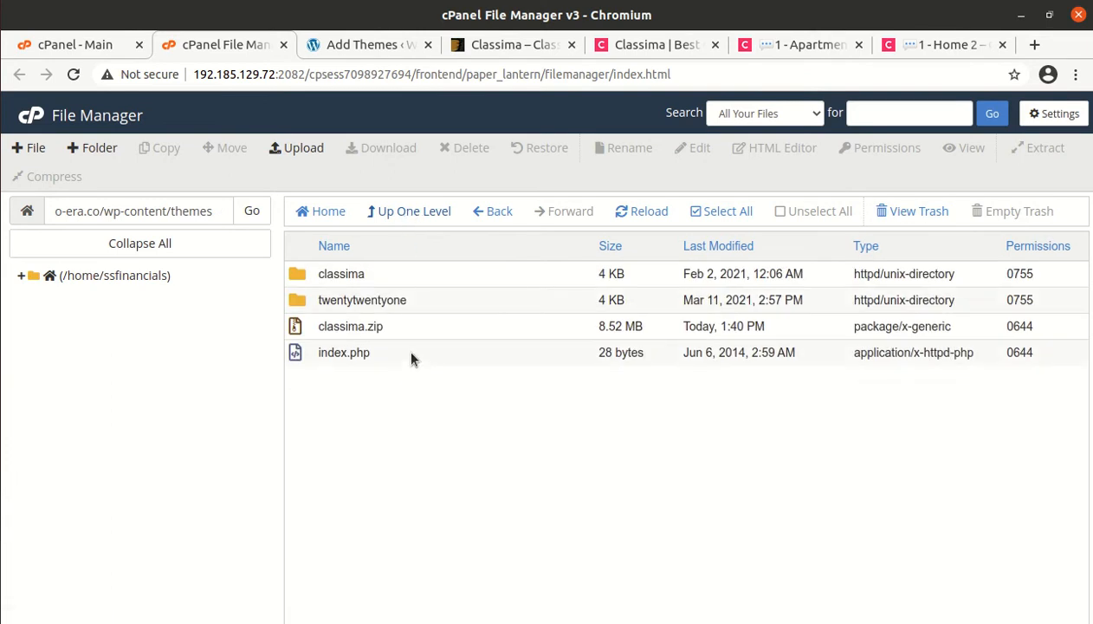
# Delete the classima.zip archive from the themes directory
pyautogui.click(414, 326)
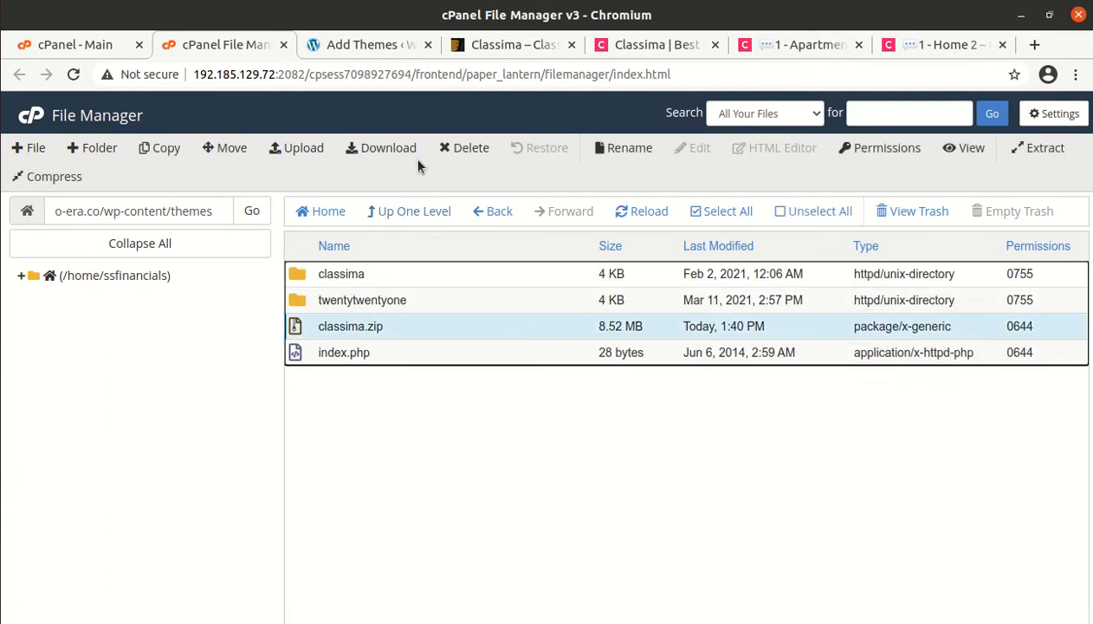
pyautogui.click(467, 150)
pyautogui.click(373, 365)
pyautogui.click(690, 414)
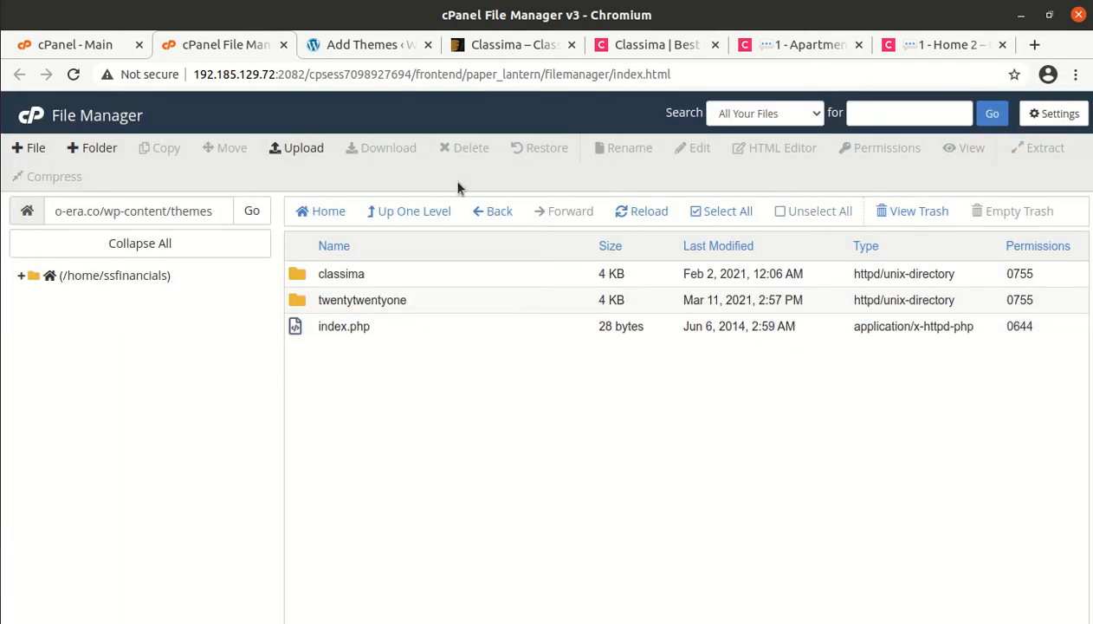
# Switch back to the WordPress dashboard, view the details of the installed Classima theme and activate it
pyautogui.click(380, 45)
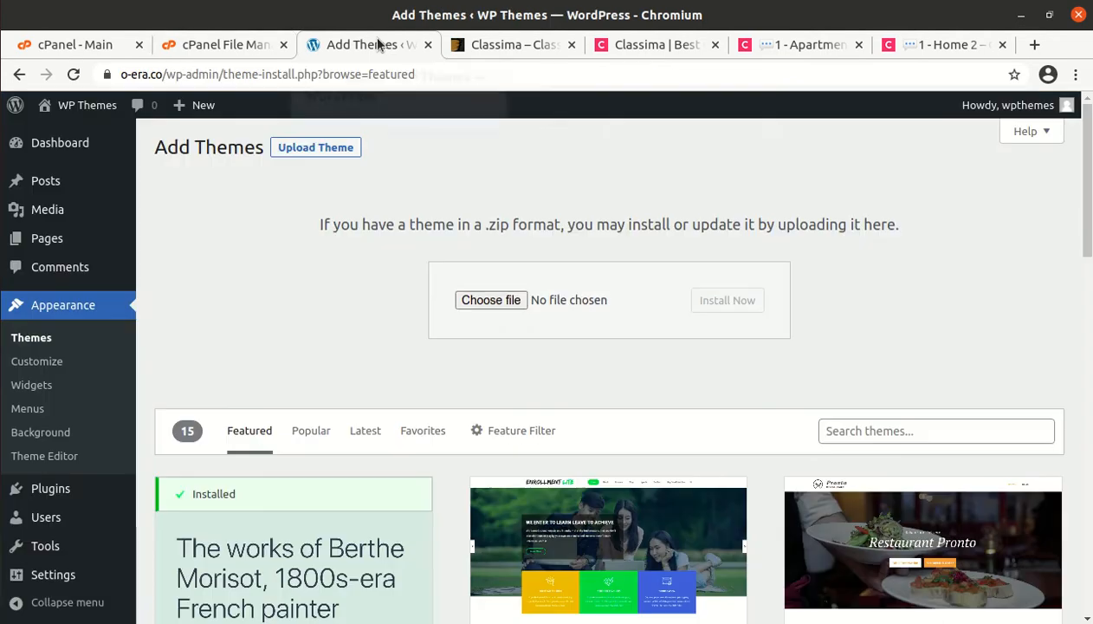
pyautogui.click(42, 348)
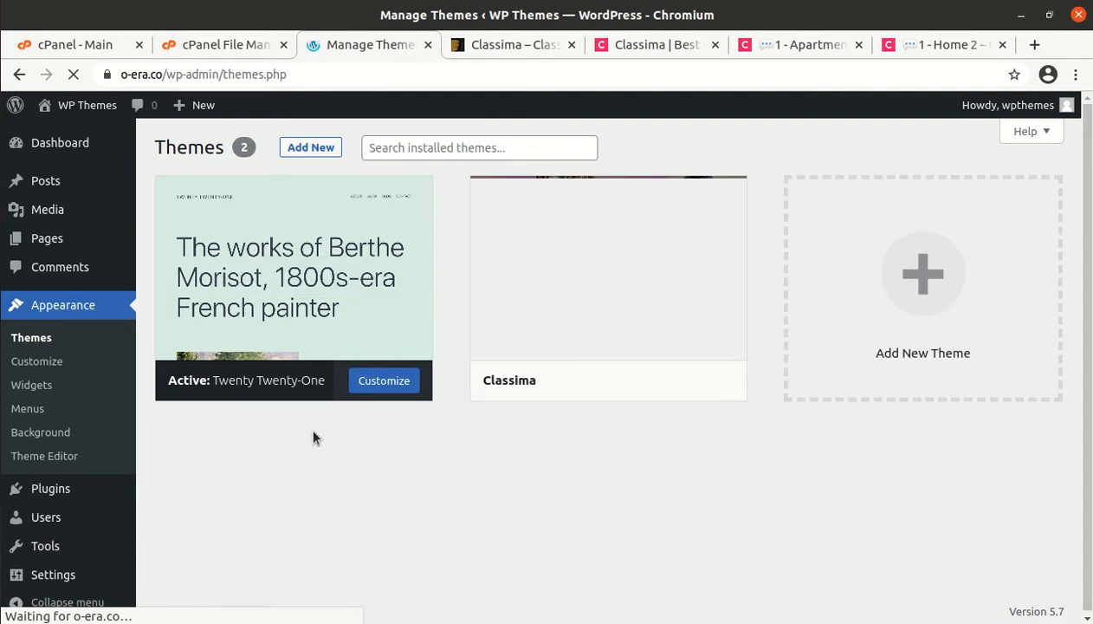
pyautogui.moveTo(490, 364)
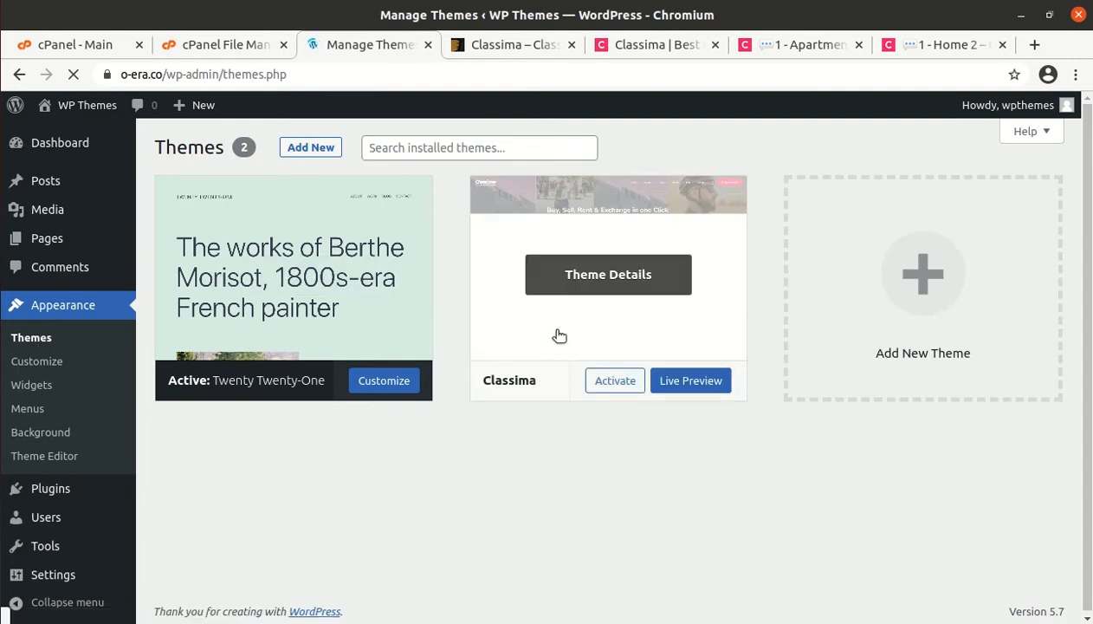
pyautogui.click(596, 294)
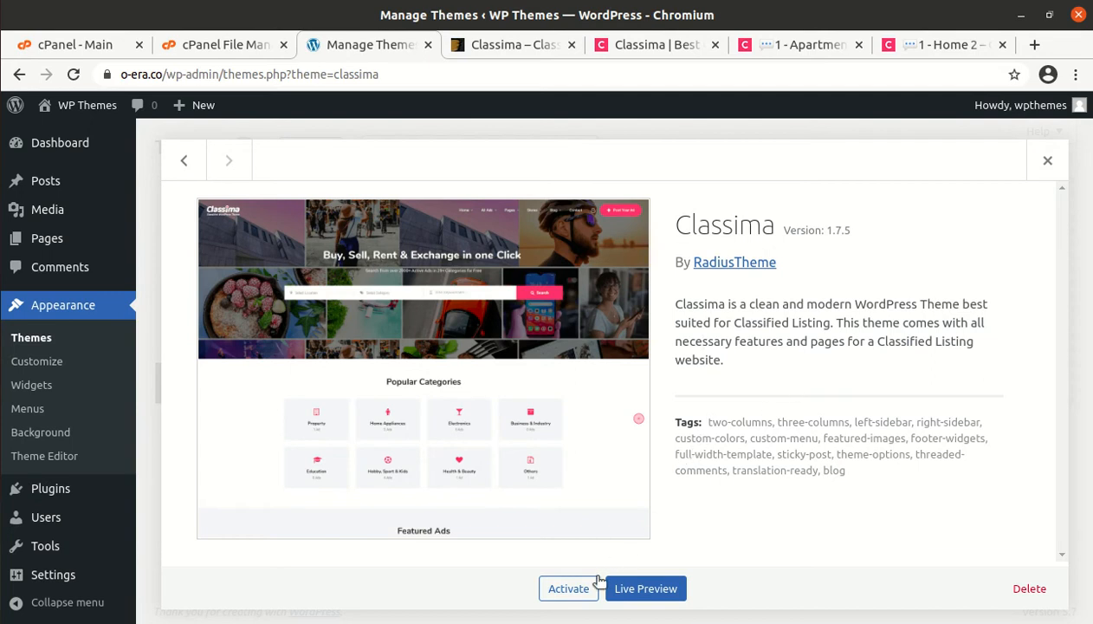
pyautogui.click(570, 597)
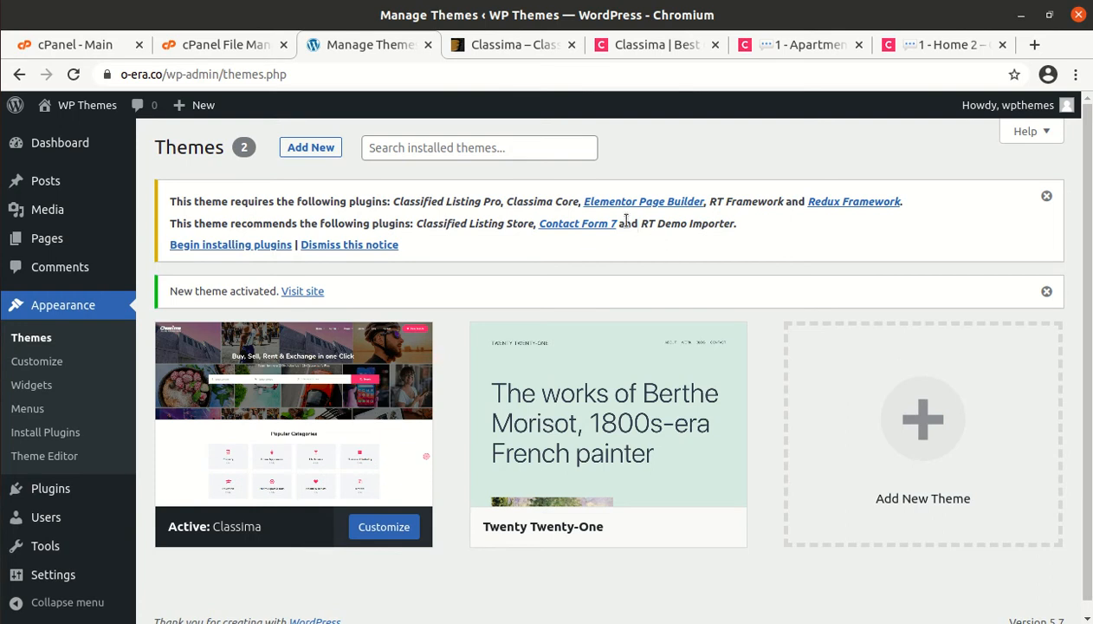
# Begin installing Classima's plugins and review the list of required and recommended ones
pyautogui.click(268, 246)
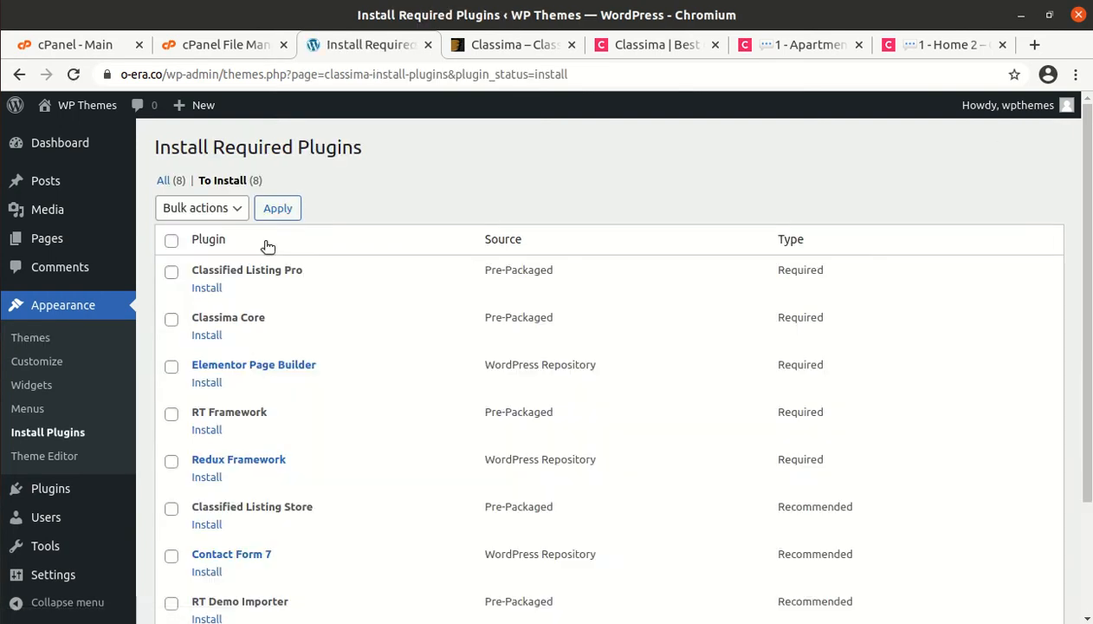
pyautogui.scroll(-3, 267, 246)
pyautogui.scroll(3, 268, 246)
pyautogui.scroll(-1, 227, 335)
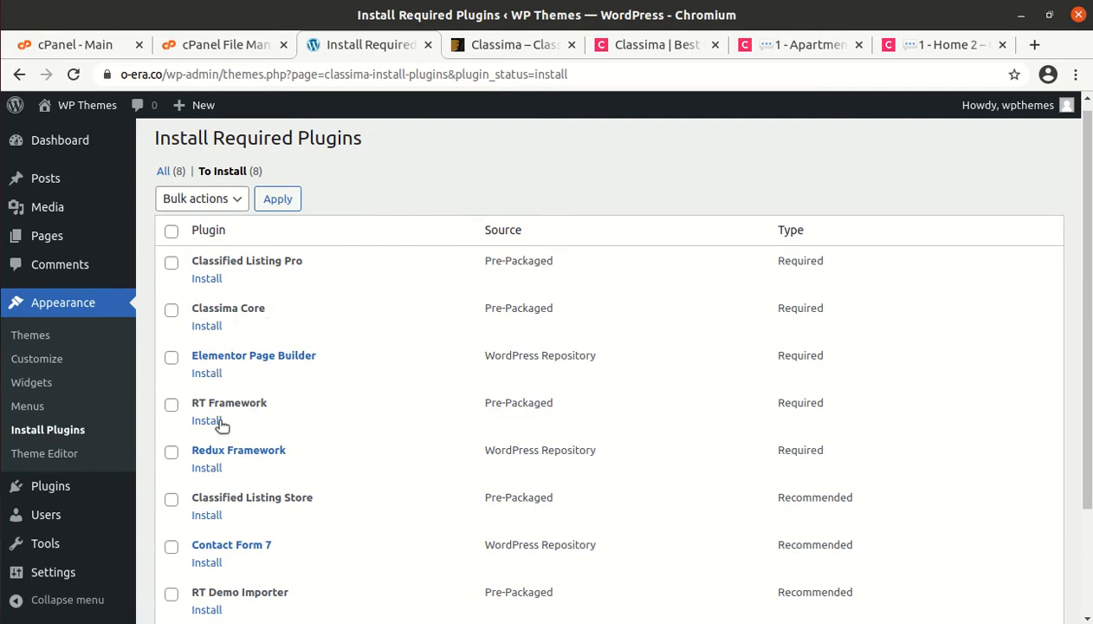
pyautogui.scroll(-1, 246, 421)
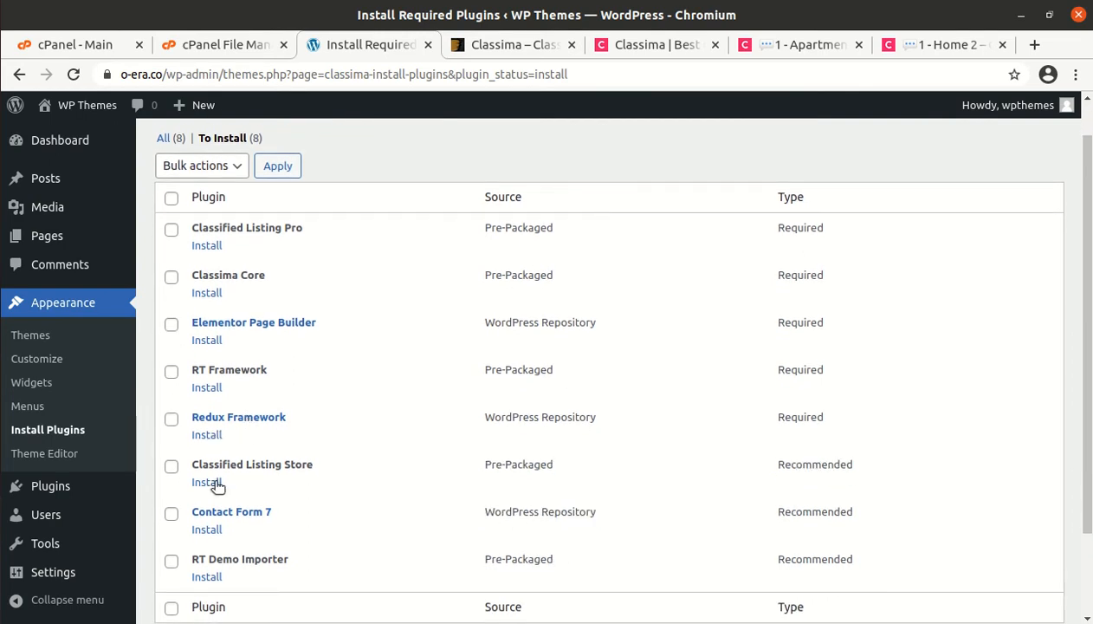
pyautogui.scroll(-2, 227, 576)
pyautogui.scroll(2, 232, 540)
pyautogui.scroll(-1, 232, 541)
pyautogui.scroll(1, 233, 541)
# Bulk install all the listed required and recommended Classima plugins and check the installation log through the last plugin
pyautogui.click(171, 240)
pyautogui.click(218, 212)
pyautogui.click(209, 246)
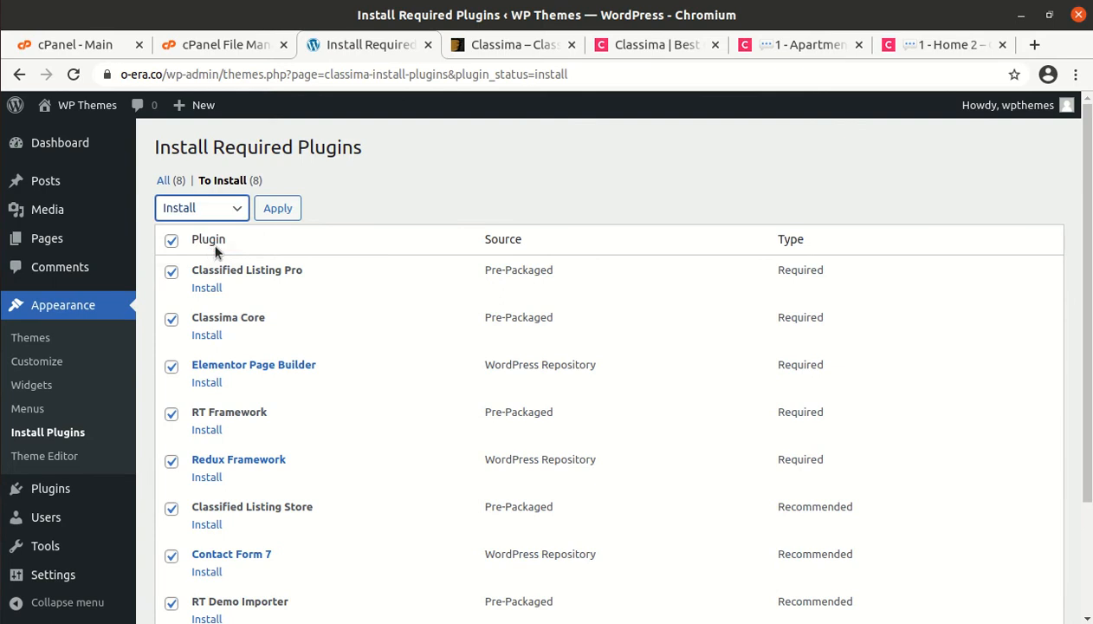
pyautogui.click(278, 218)
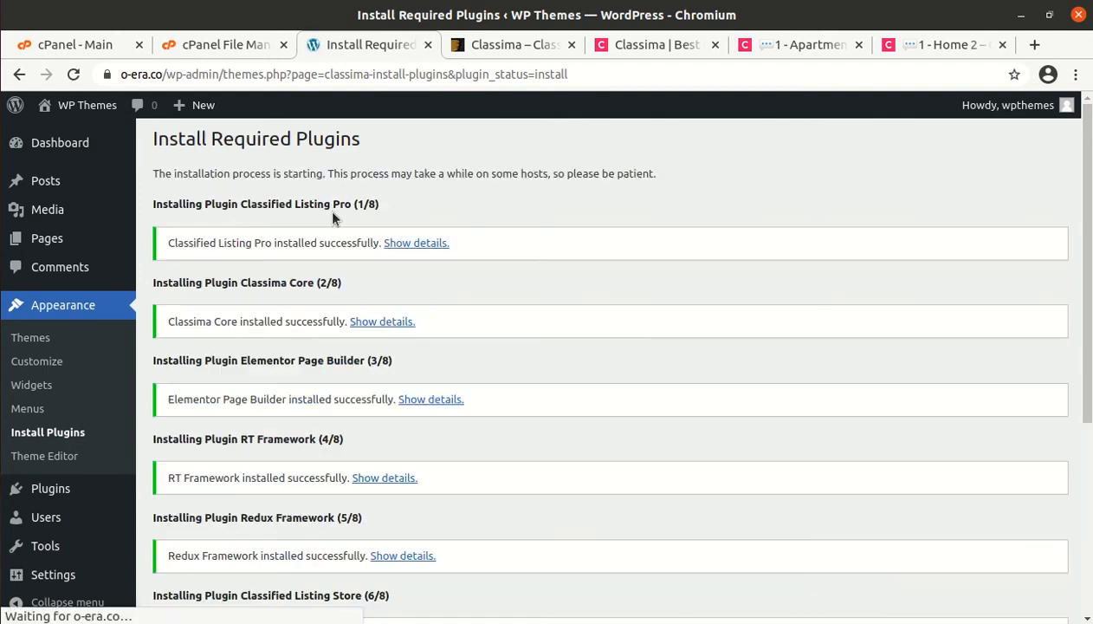
pyautogui.scroll(-3, 298, 268)
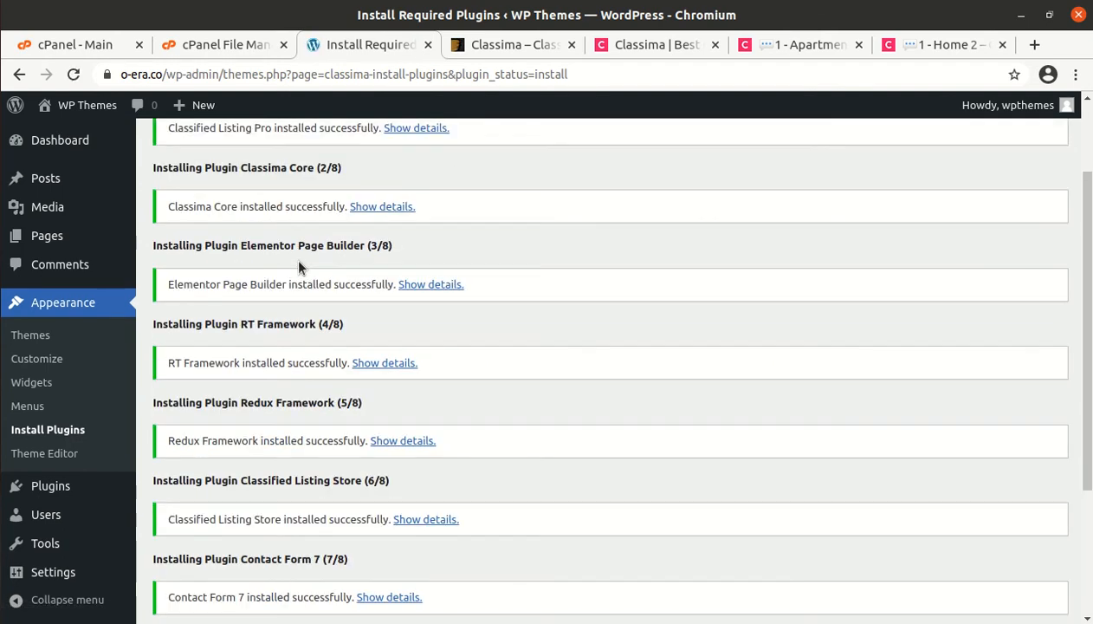
pyautogui.scroll(3, 299, 268)
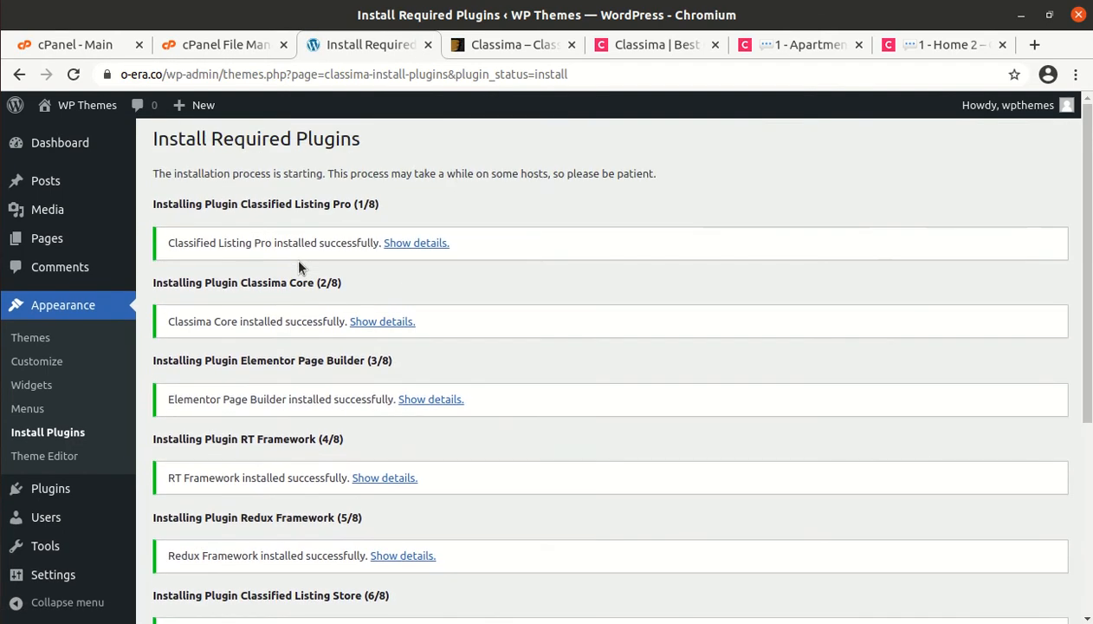
pyautogui.scroll(-3, 299, 268)
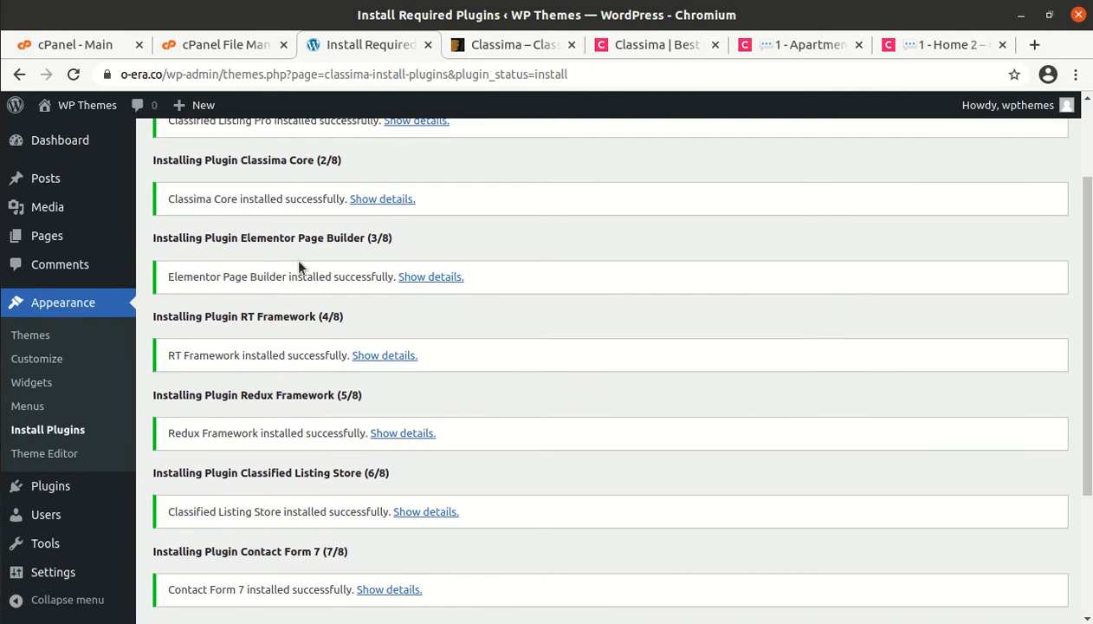
pyautogui.scroll(-3, 299, 267)
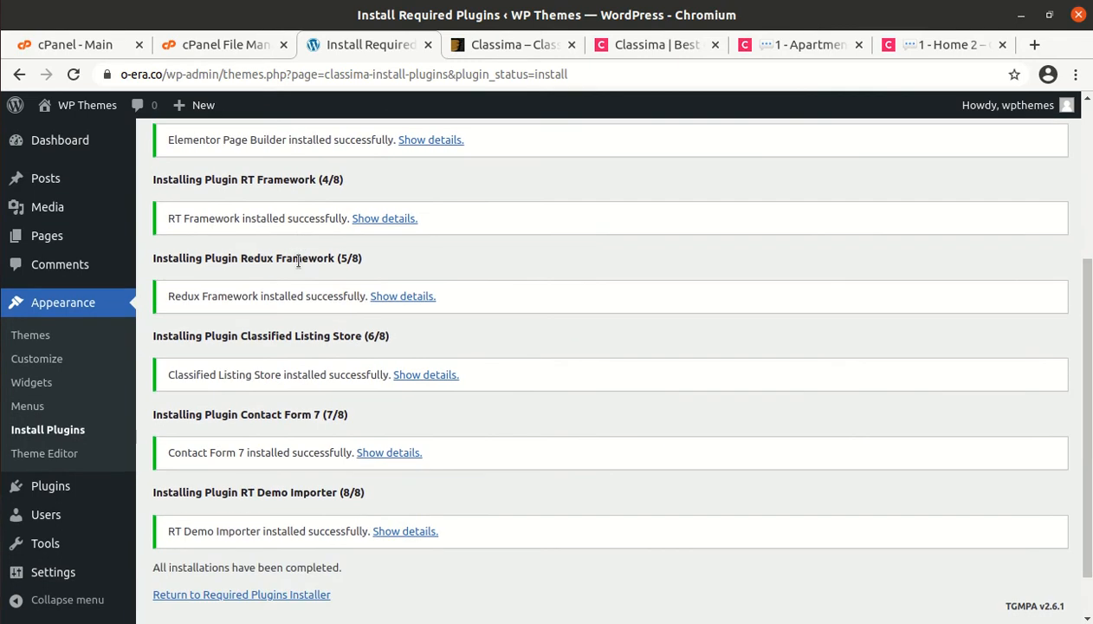
pyautogui.scroll(4, 299, 260)
pyautogui.scroll(-5, 298, 260)
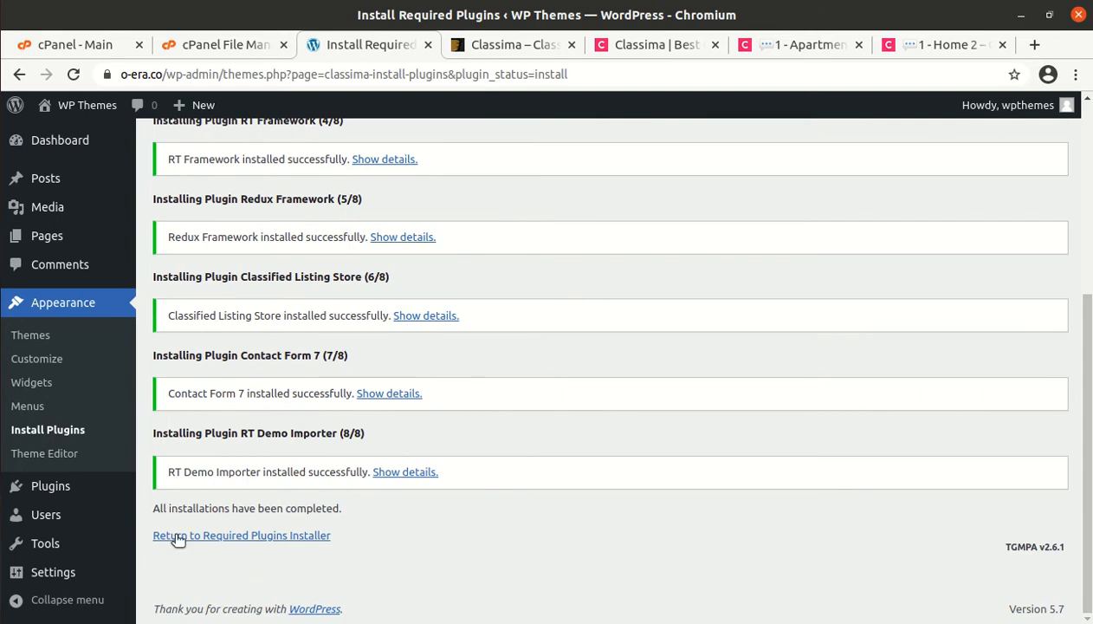
# Return to the required plugins installer and bulk activate all the installed plugins
pyautogui.click(242, 536)
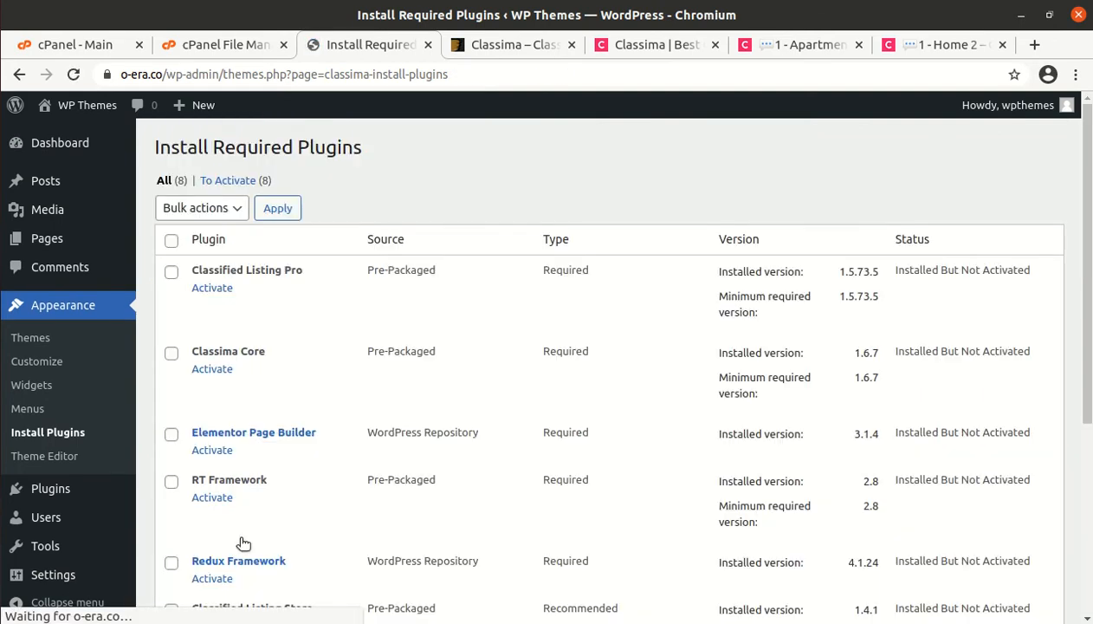
pyautogui.click(171, 240)
pyautogui.click(207, 210)
pyautogui.click(186, 273)
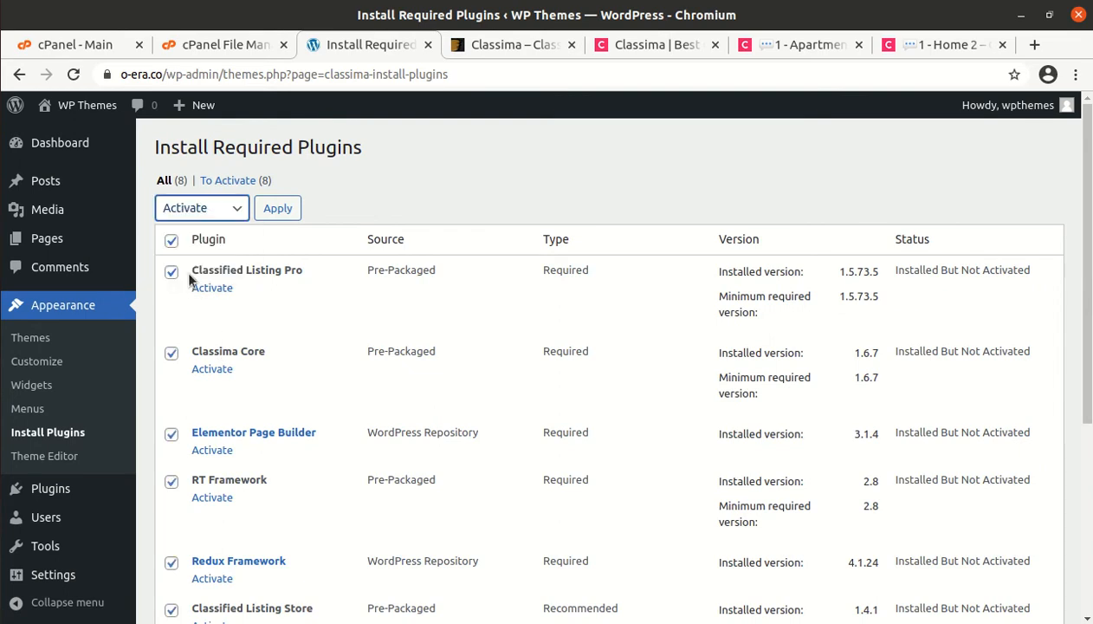
pyautogui.click(277, 212)
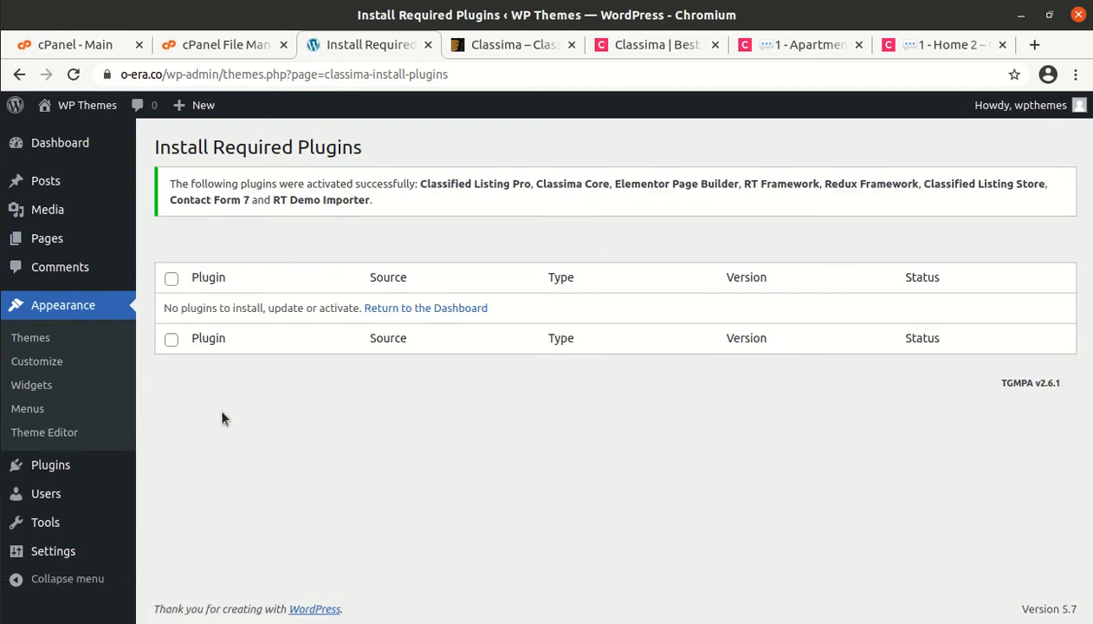
# Open the live site in a separate browser tab and look over its front page
pyautogui.moveTo(45, 105)
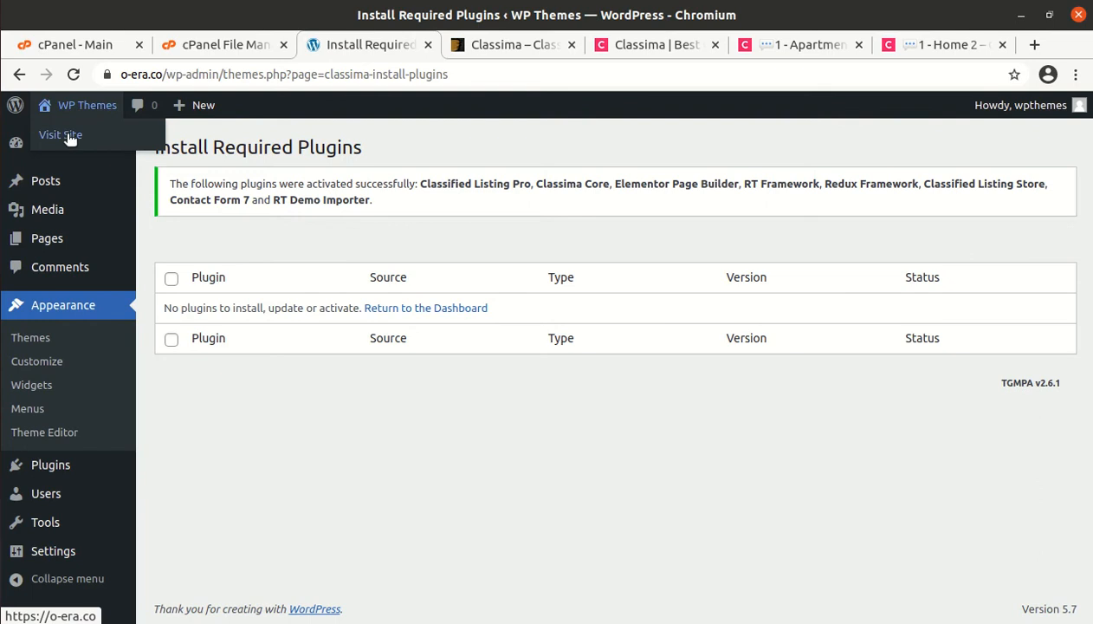
pyautogui.rightClick(71, 138)
pyautogui.click(100, 147)
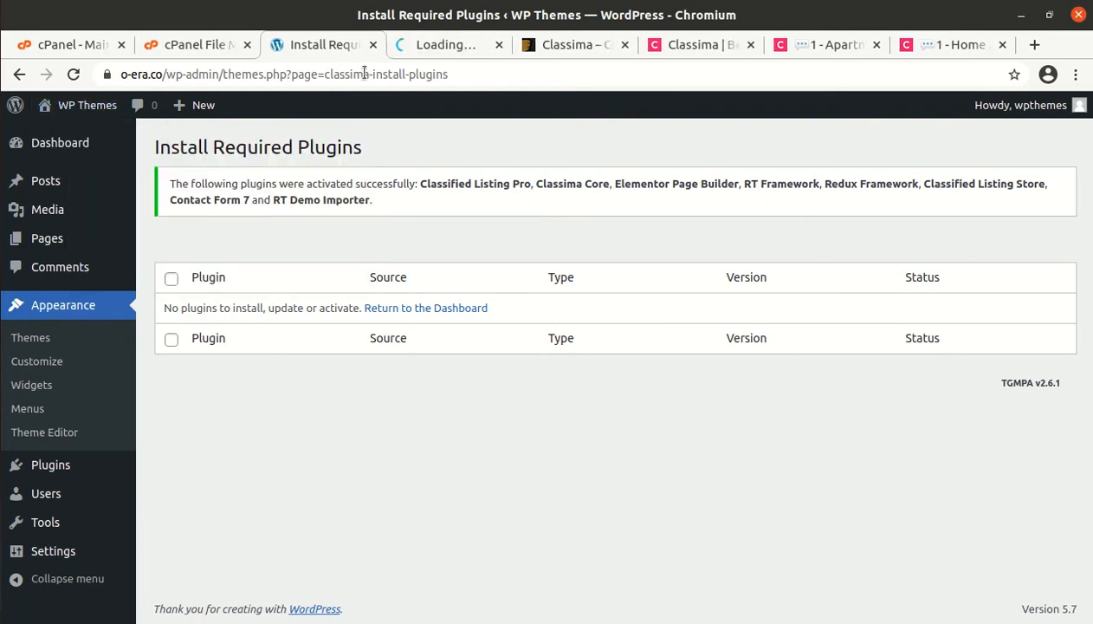
pyautogui.click(433, 50)
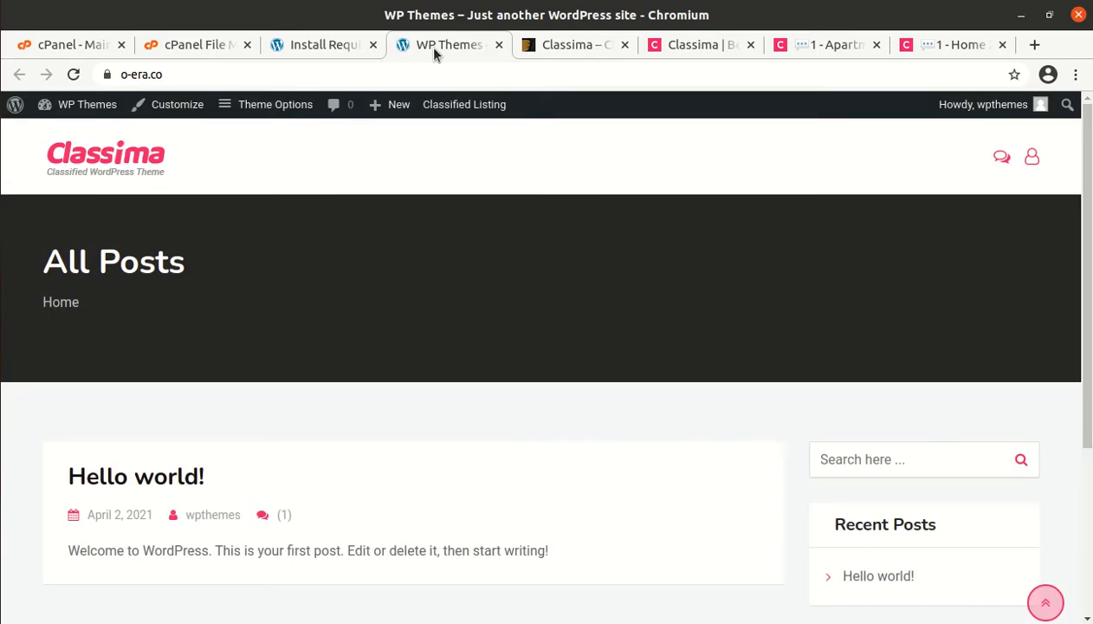
pyautogui.scroll(-3, 422, 251)
pyautogui.scroll(3, 422, 260)
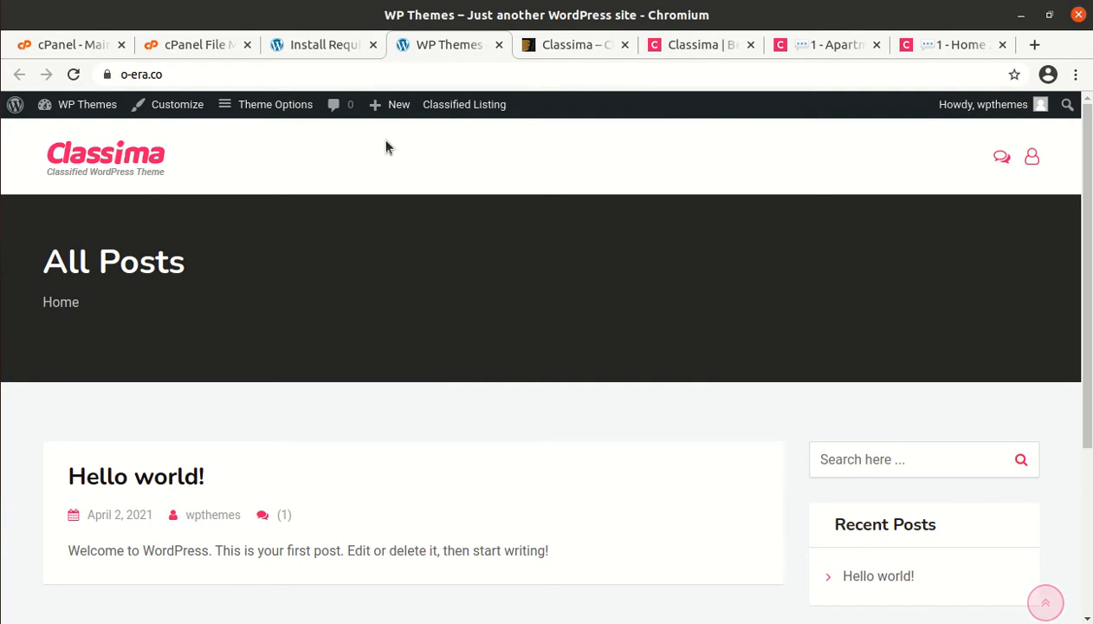
# Switch to the Classima demo pages and open the demo site's home page for comparison
pyautogui.click(672, 45)
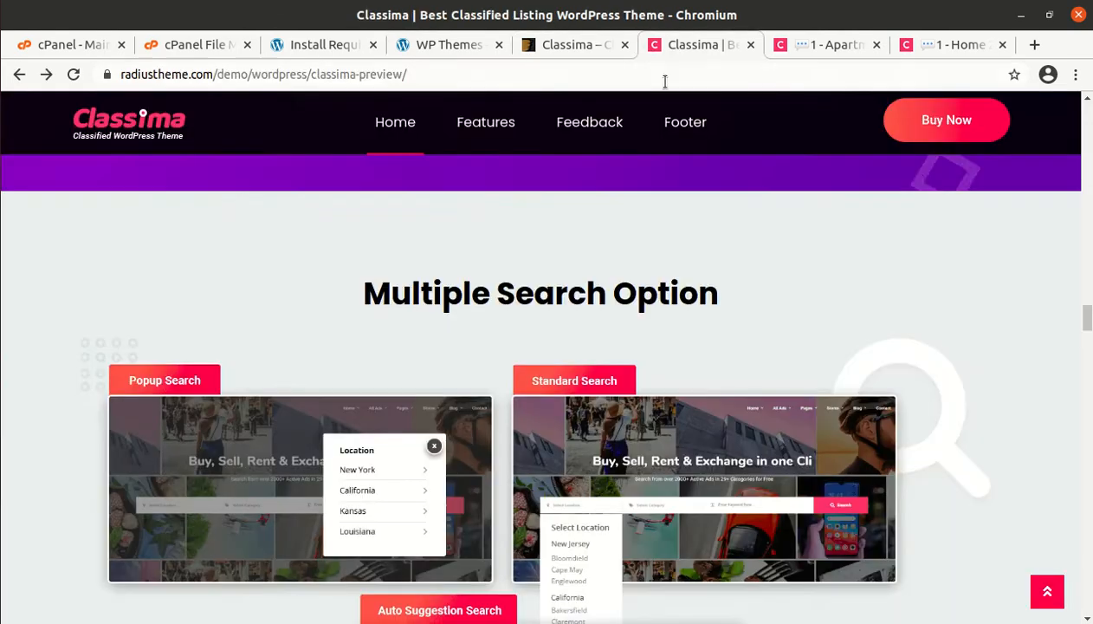
pyautogui.click(804, 47)
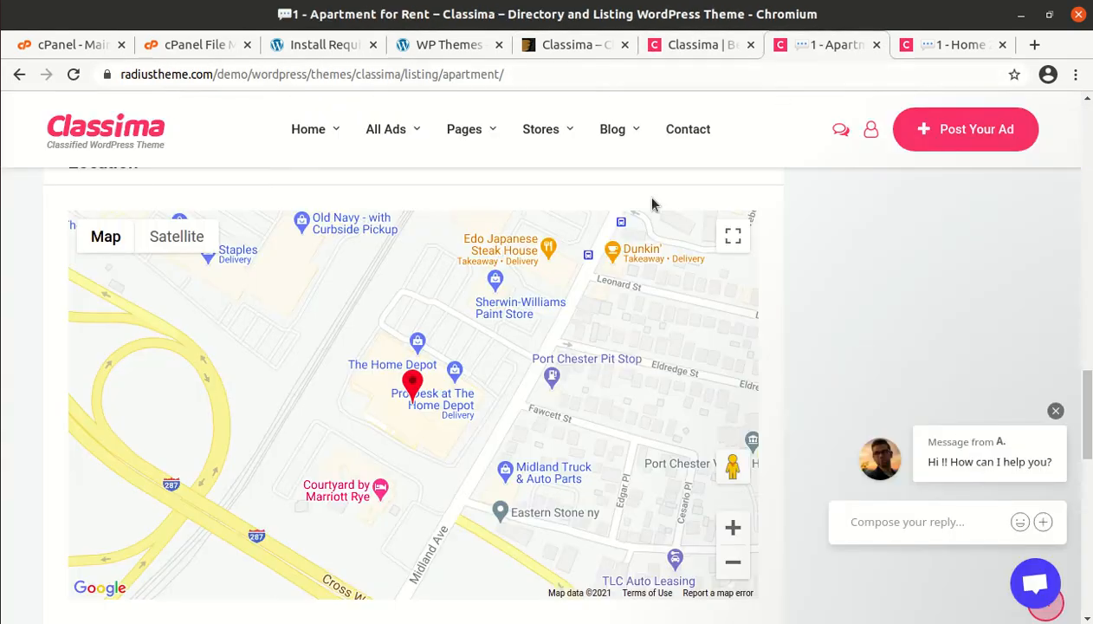
pyautogui.click(78, 135)
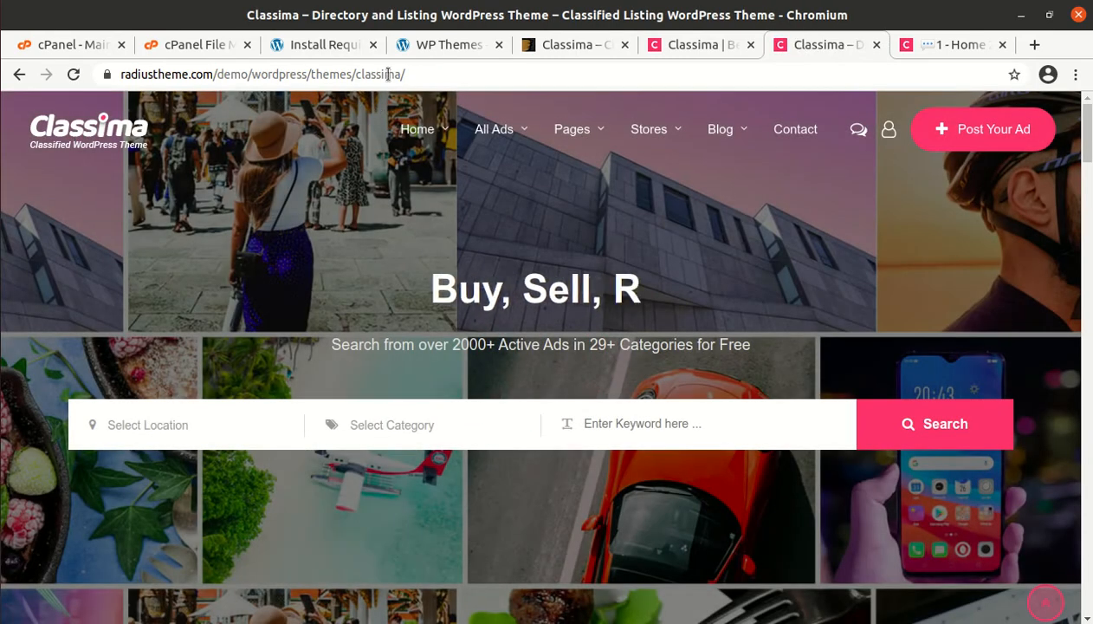
# Return to the site's admin, load the dashboard at o-era.co/wp-admin and dismiss the Redux registration notice
pyautogui.click(337, 52)
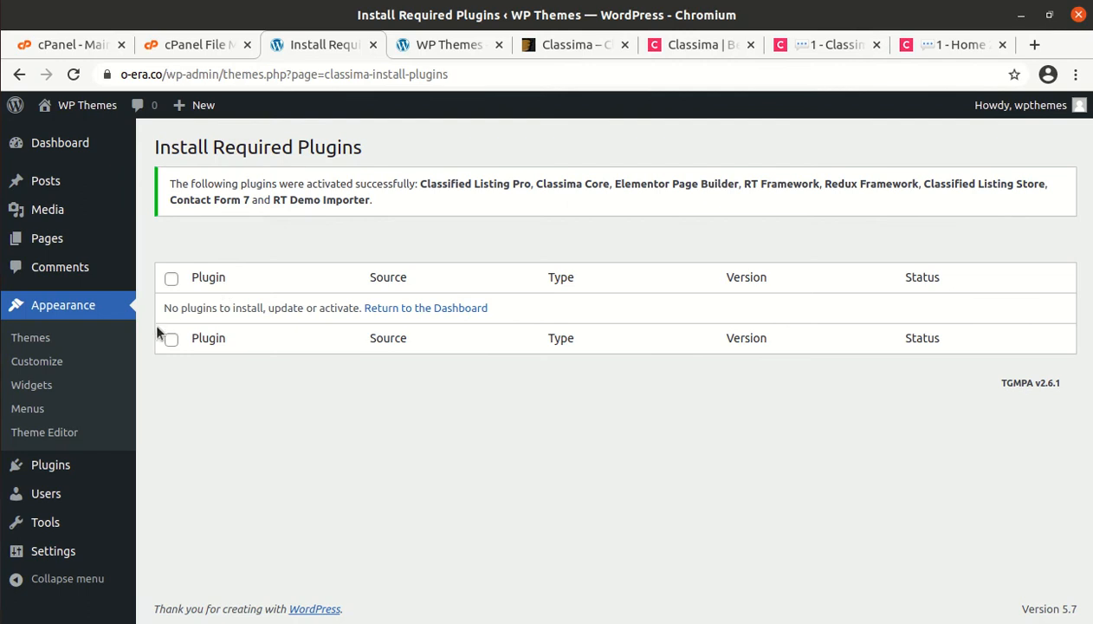
pyautogui.moveTo(90, 464)
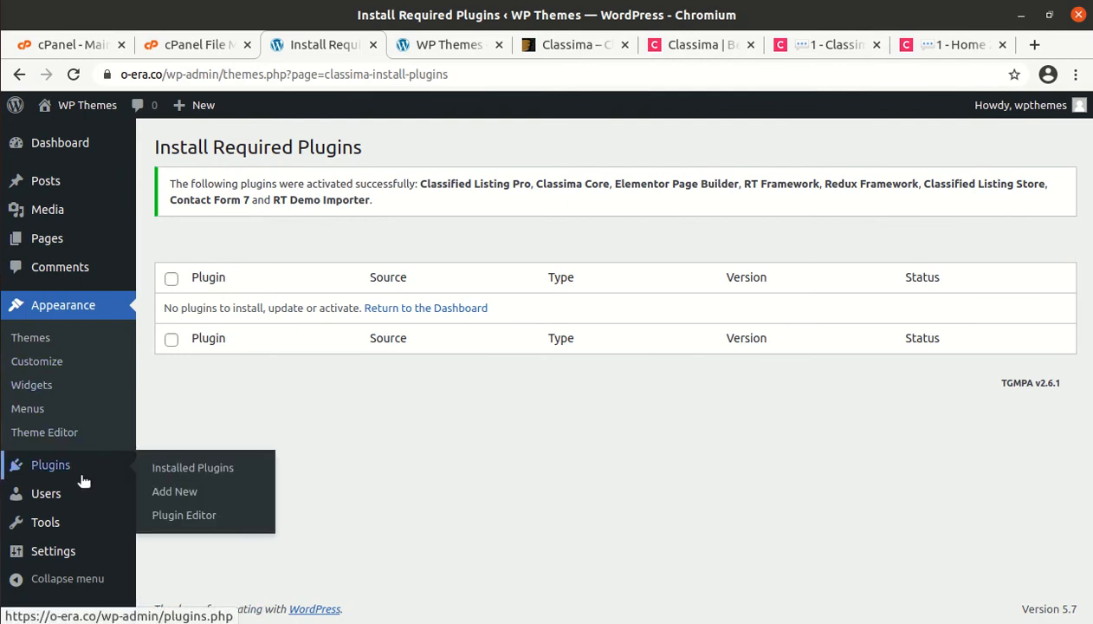
pyautogui.click(74, 76)
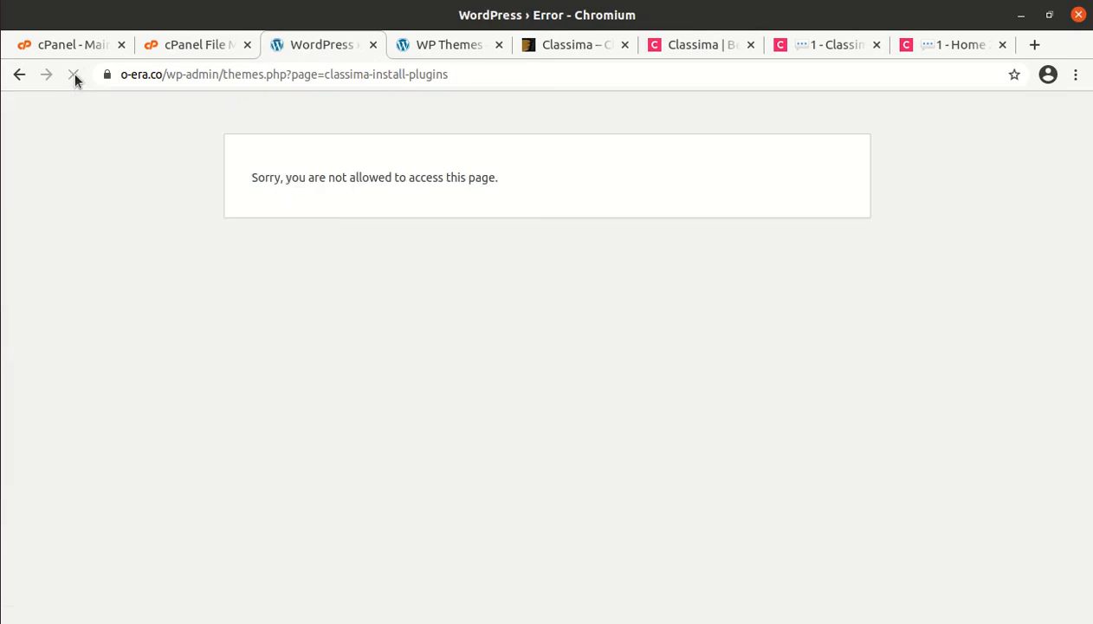
pyautogui.moveTo(218, 74); pyautogui.dragTo(535, 91)
pyautogui.press('BackSpace')
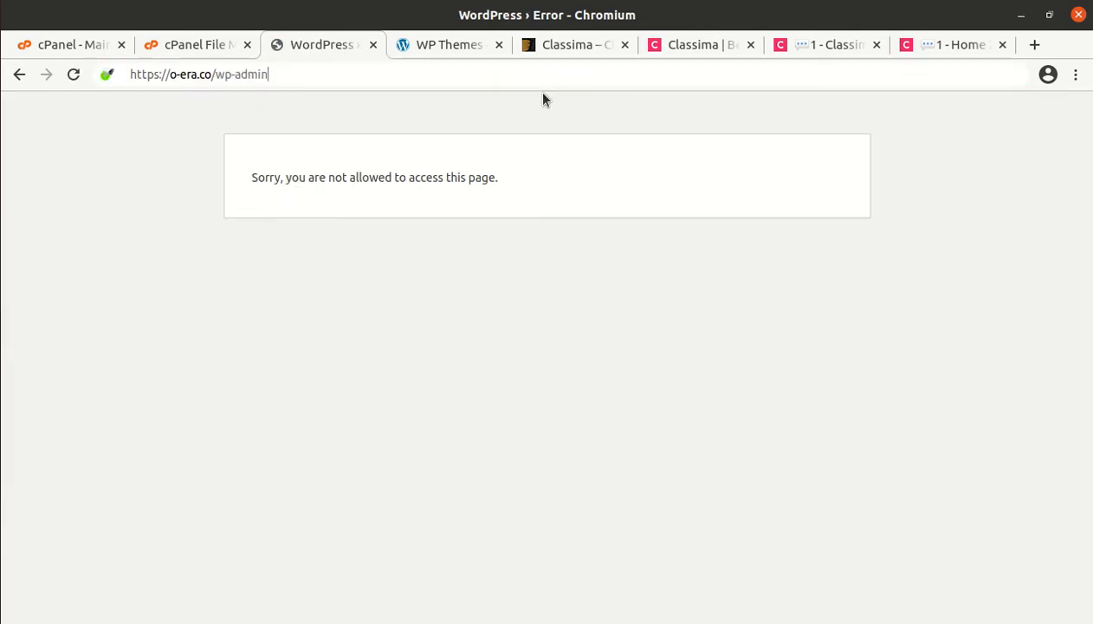
pyautogui.press('Return')
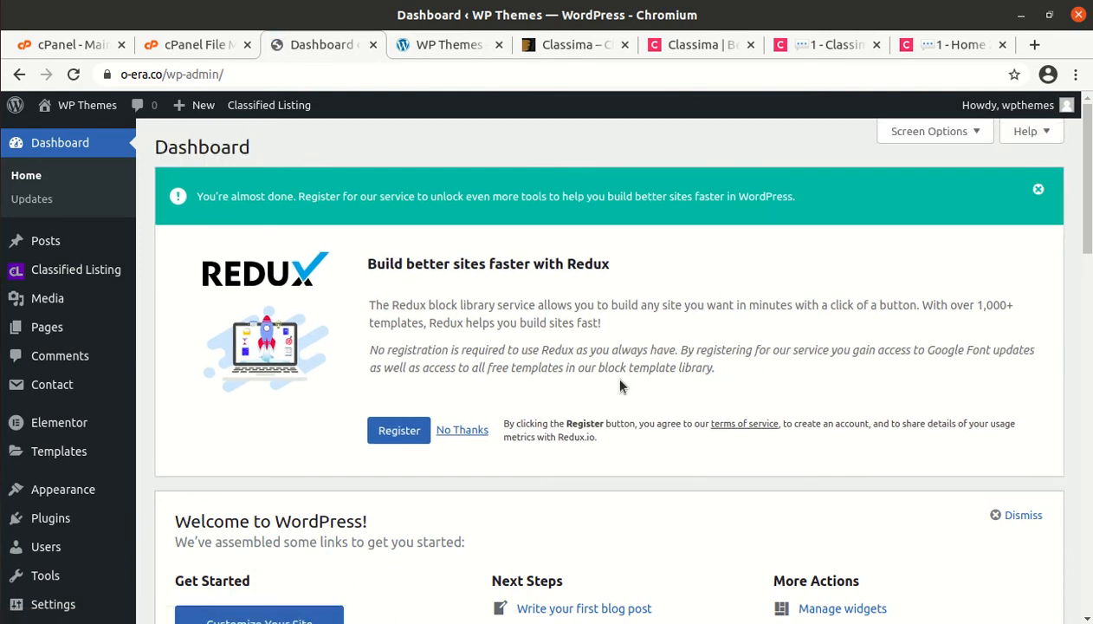
pyautogui.click(1037, 192)
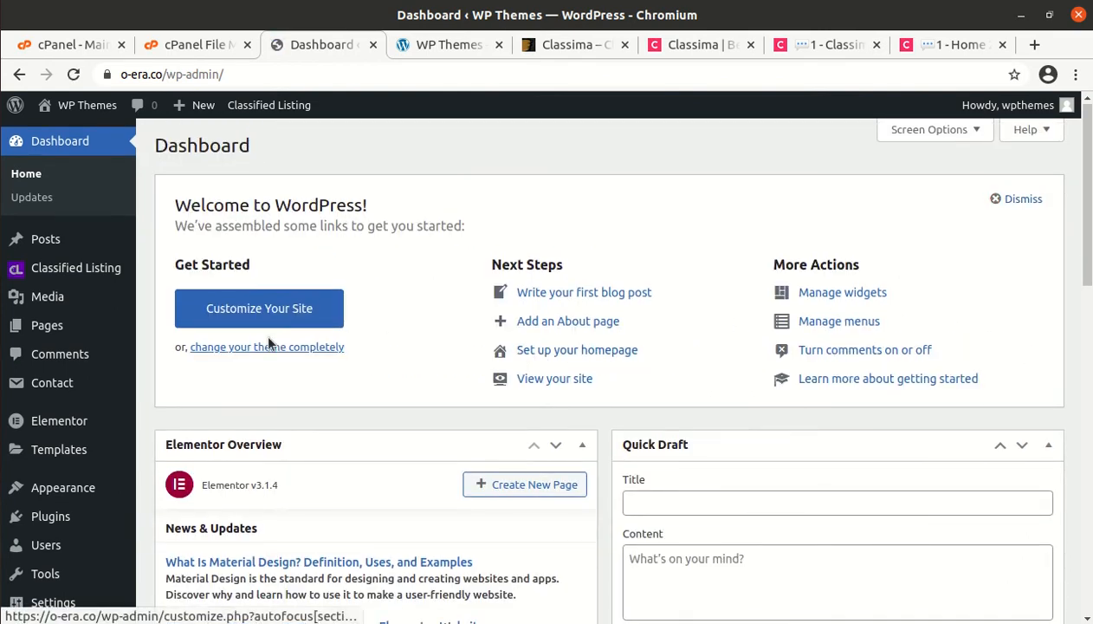
# Look through the admin menu entries, then open Classima's Theme Options and examine the General settings and available sections
pyautogui.moveTo(99, 269)
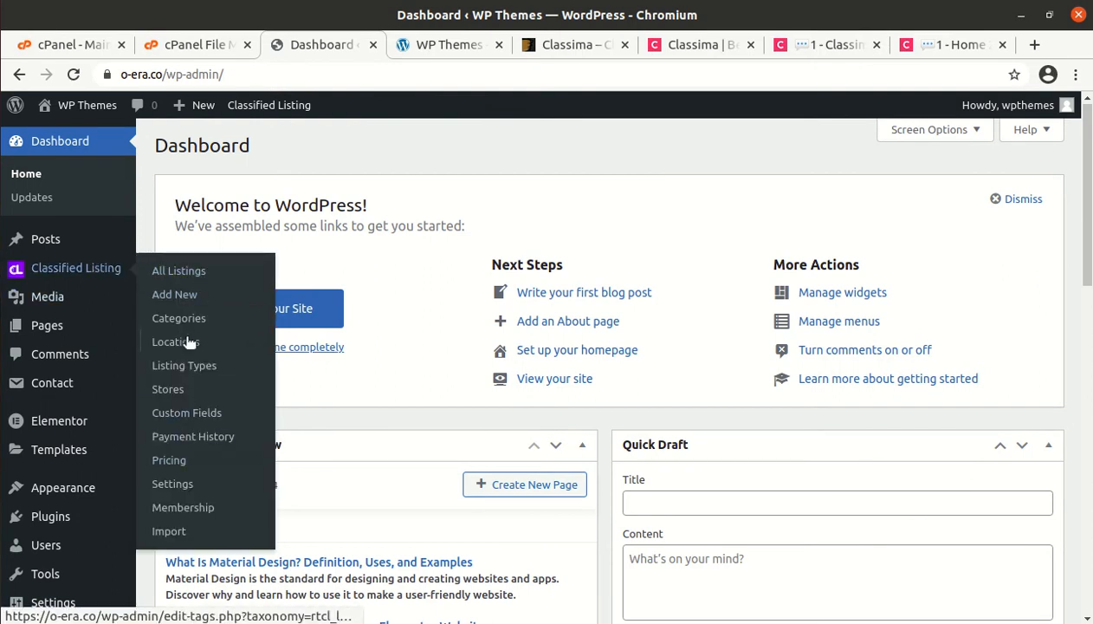
pyautogui.moveTo(130, 299)
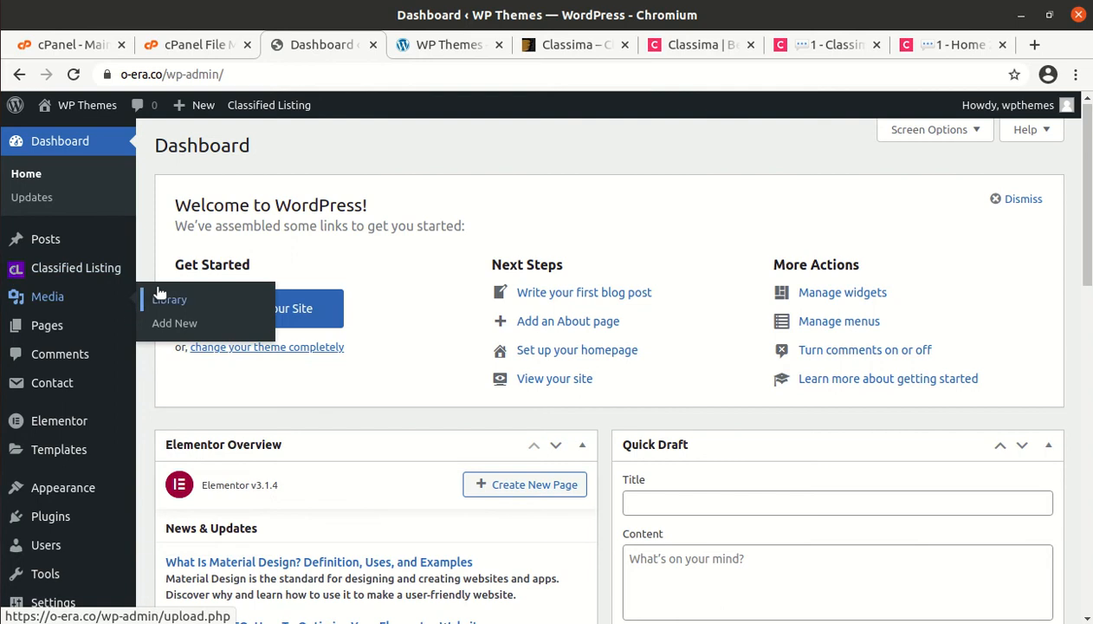
pyautogui.scroll(-3, 110, 277)
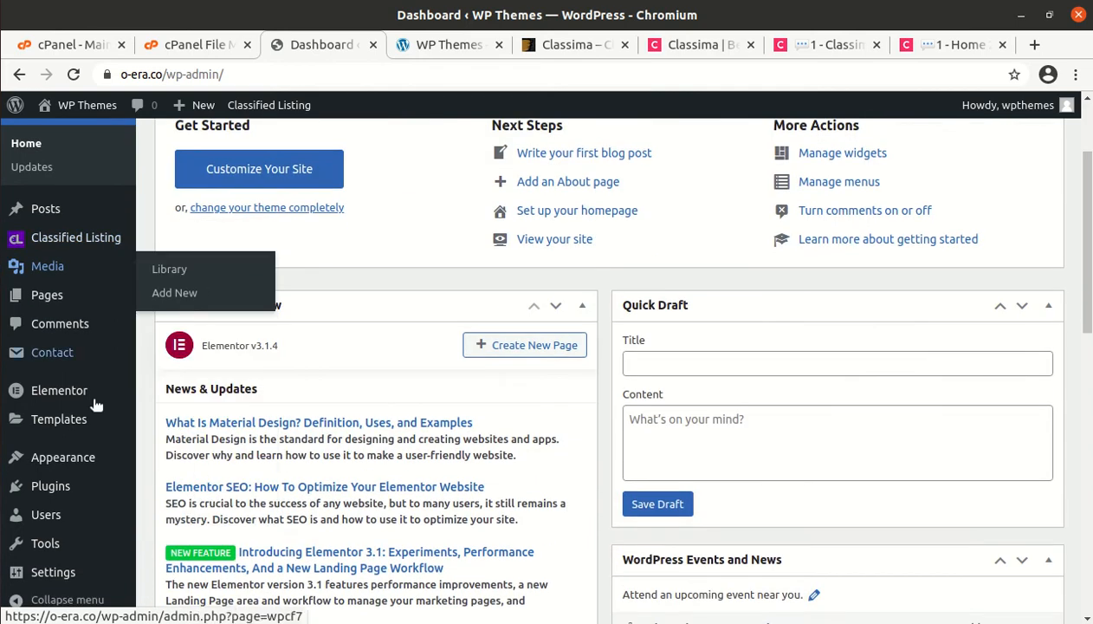
pyautogui.moveTo(85, 466)
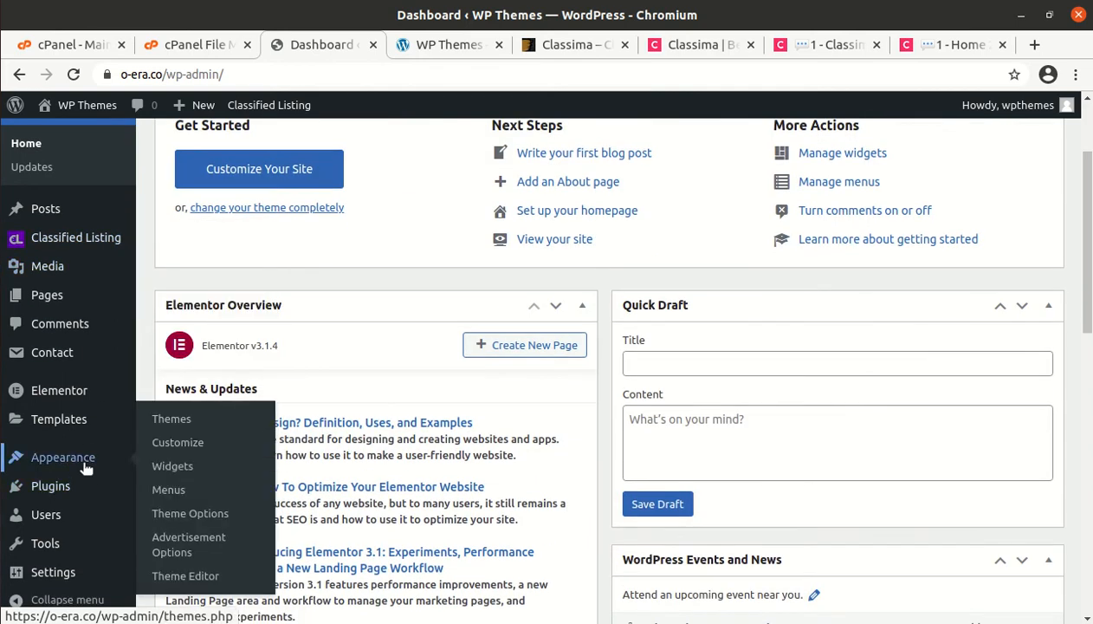
pyautogui.moveTo(61, 555)
pyautogui.click(176, 517)
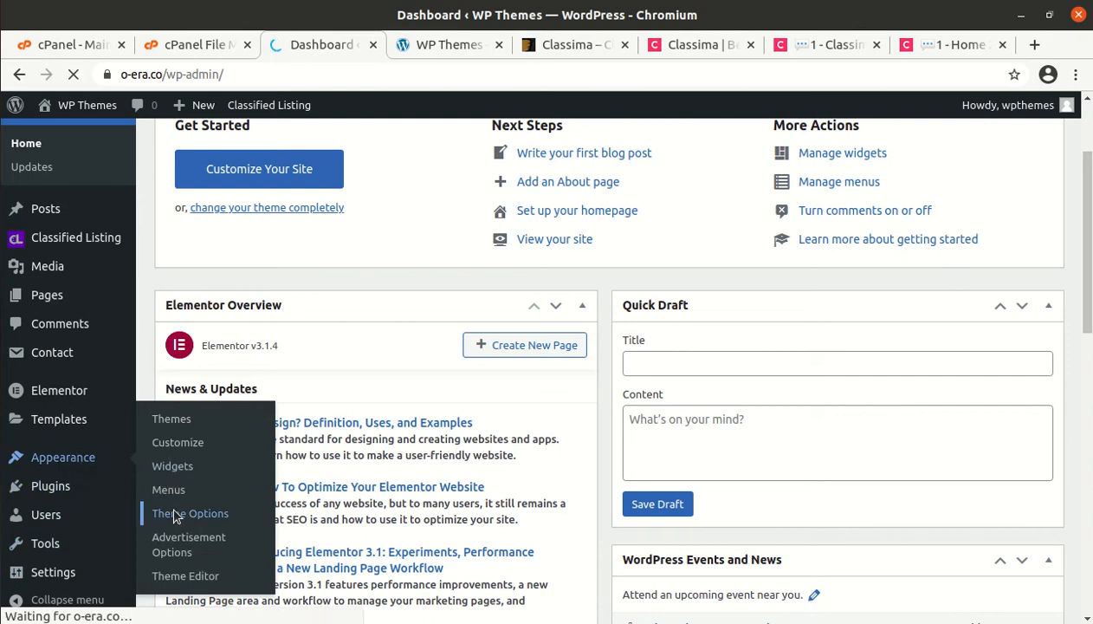
pyautogui.moveTo(97, 525)
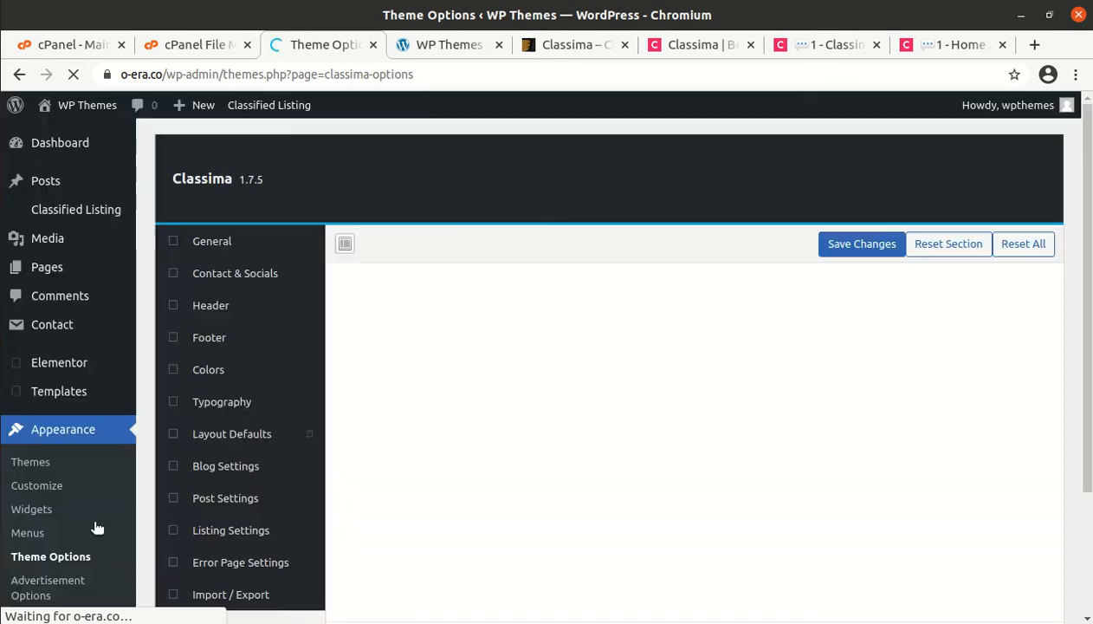
pyautogui.scroll(-4, 233, 500)
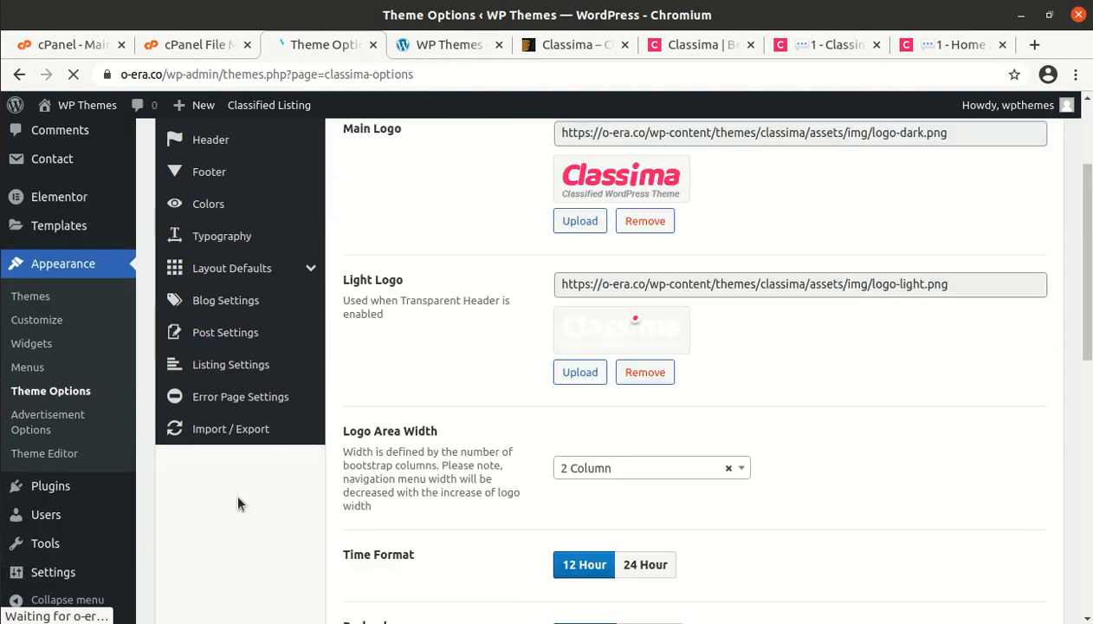
pyautogui.scroll(2, 239, 501)
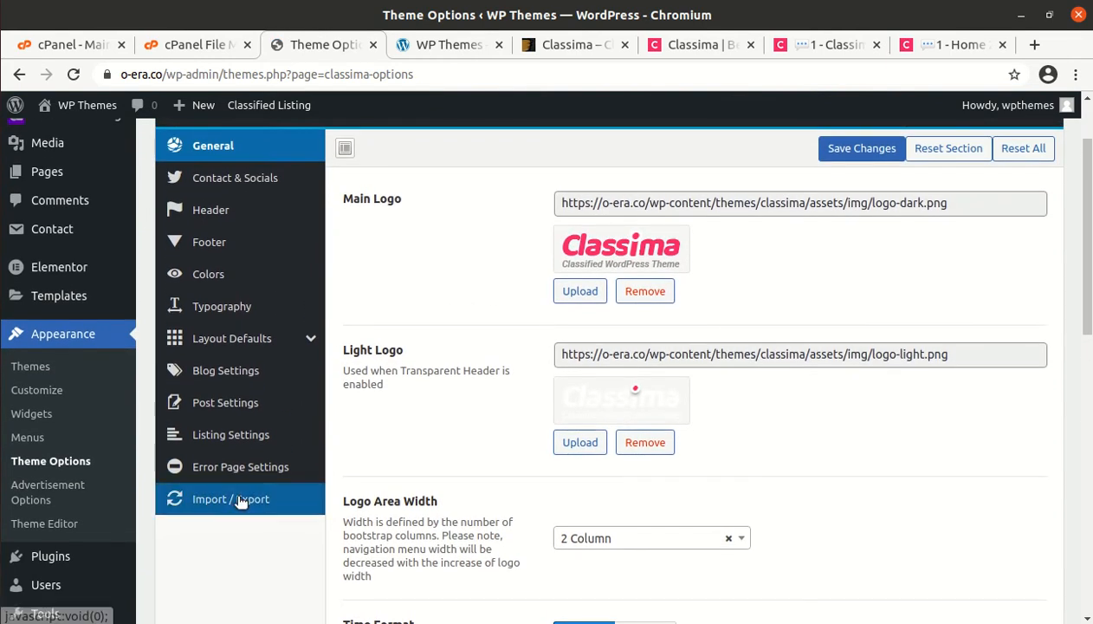
pyautogui.scroll(1, 235, 435)
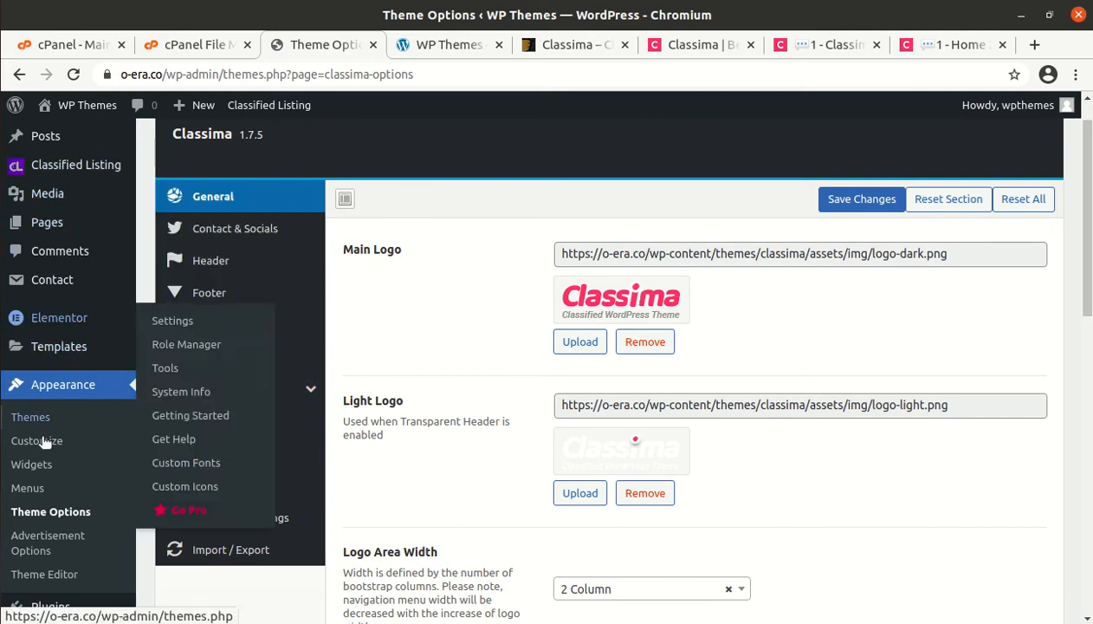
# Open the Demo Content Install page and browse the available Classima home page demos
pyautogui.scroll(-5, 45, 449)
pyautogui.moveTo(45, 415)
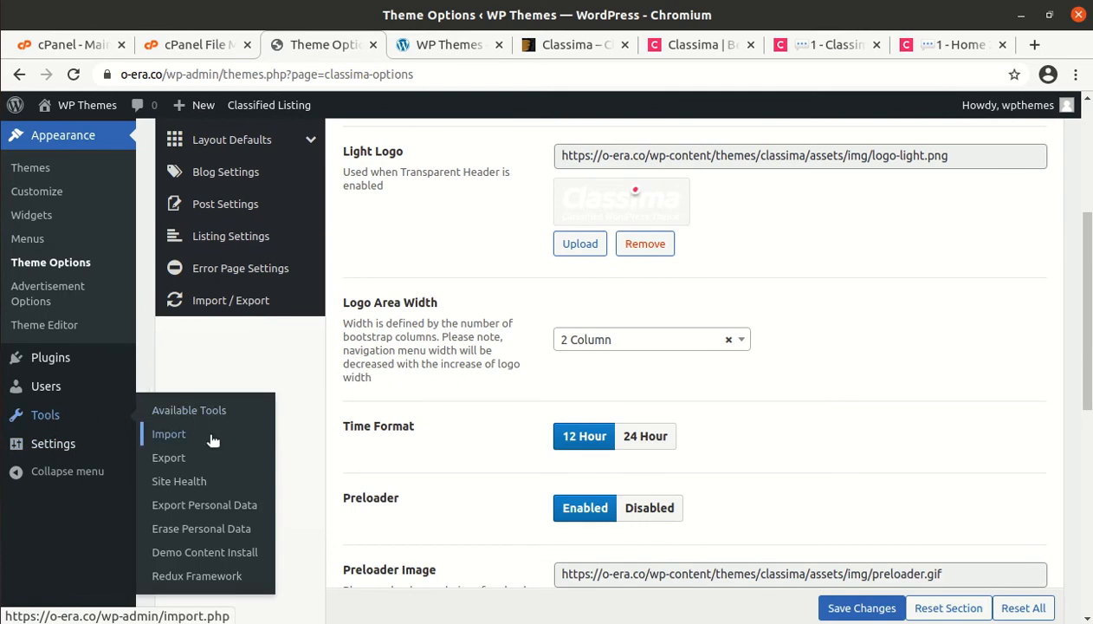
pyautogui.click(183, 556)
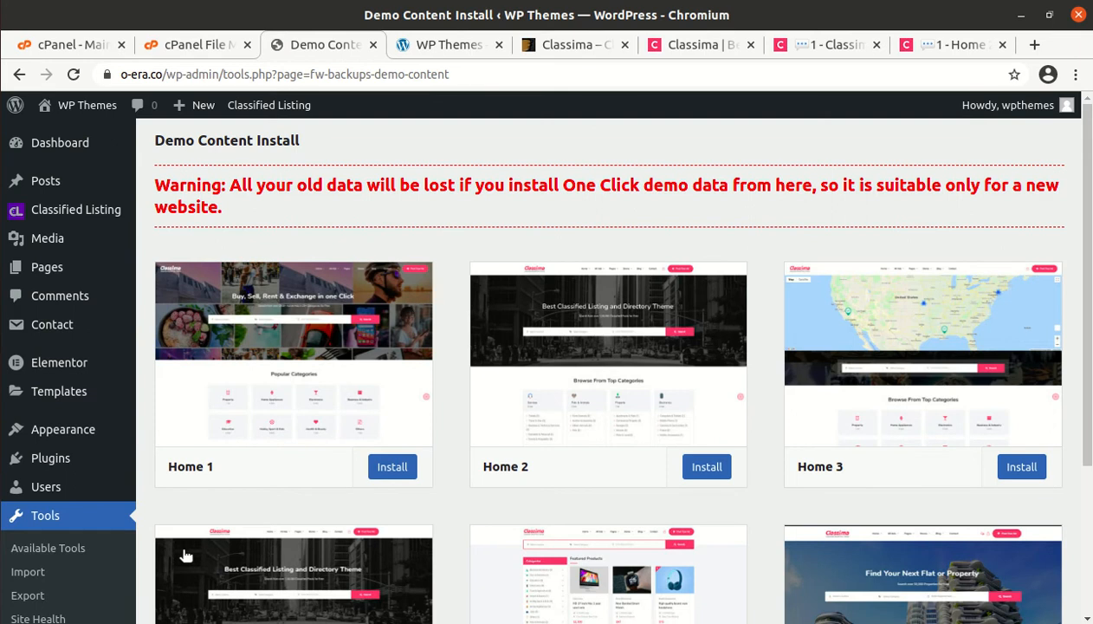
pyautogui.scroll(-3, 184, 555)
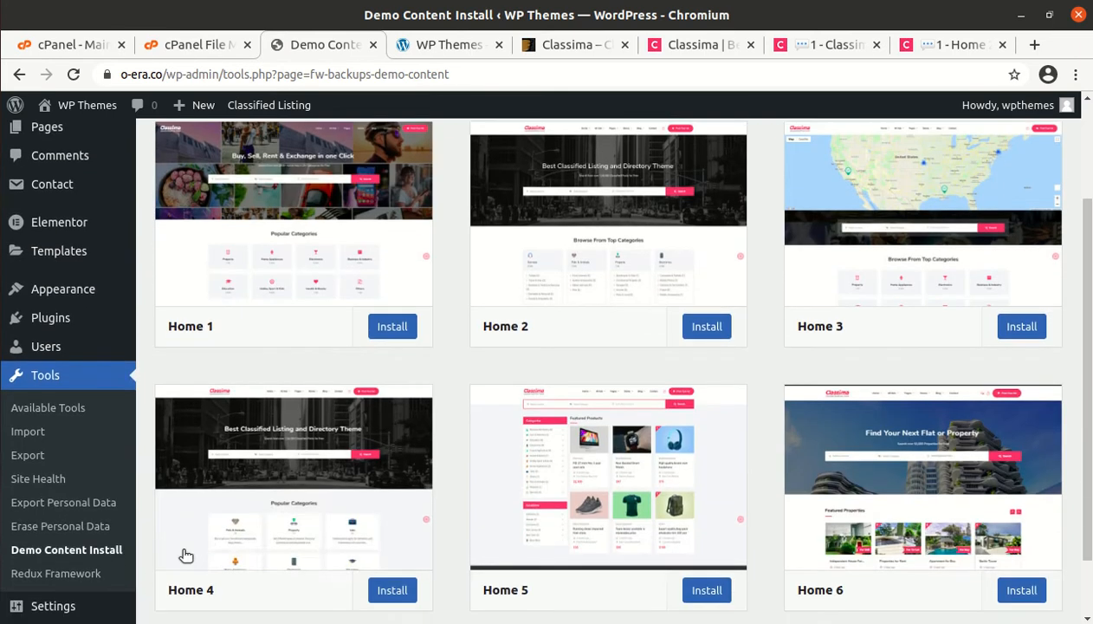
# Install the Home 1 demo content and accept that it deletes all existing data on the site
pyautogui.scroll(1, 185, 555)
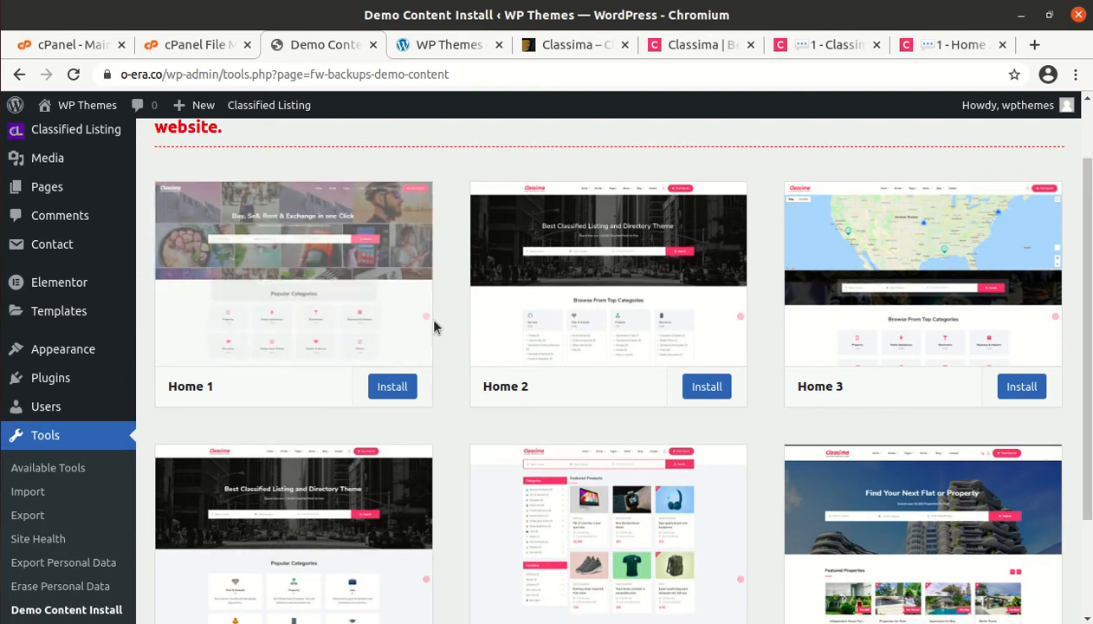
pyautogui.scroll(-3, 638, 268)
pyautogui.scroll(3, 637, 268)
pyautogui.scroll(-3, 638, 268)
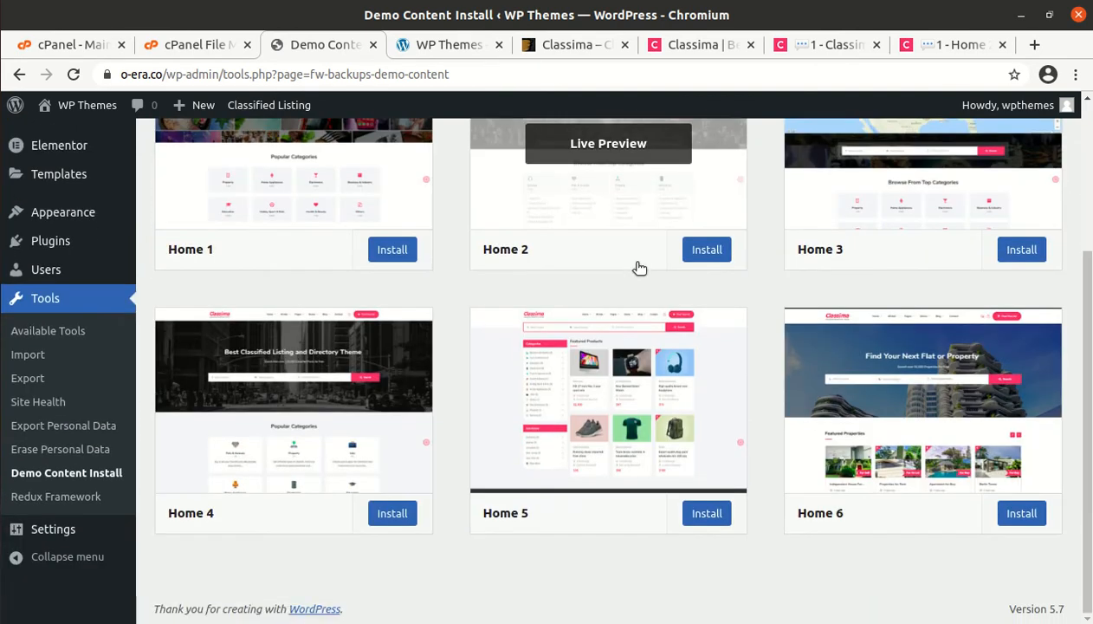
pyautogui.scroll(2, 640, 269)
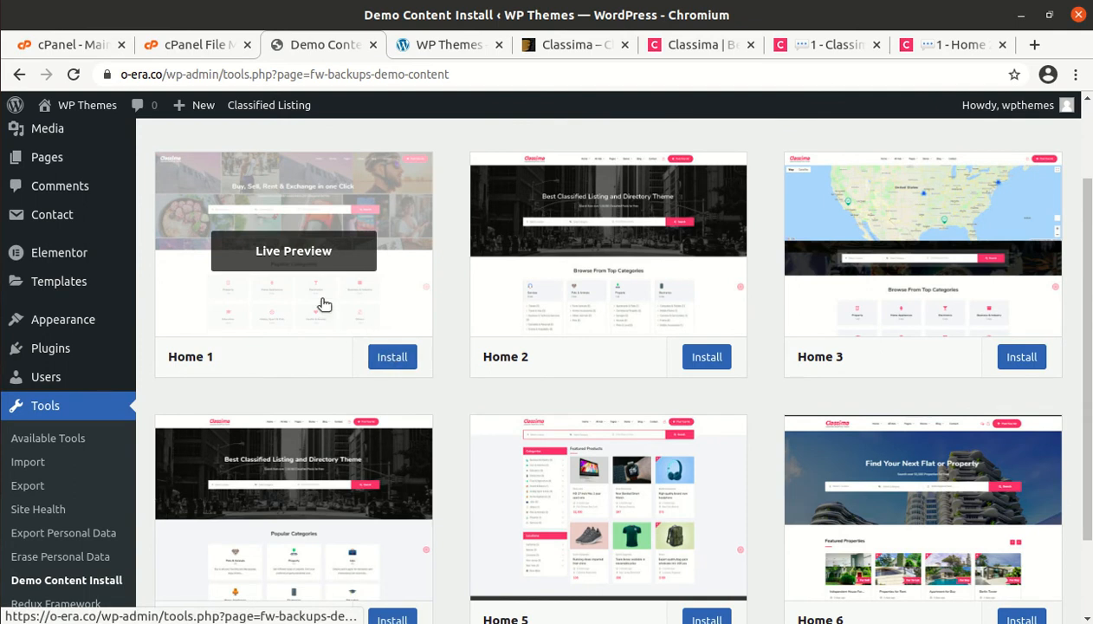
pyautogui.click(393, 360)
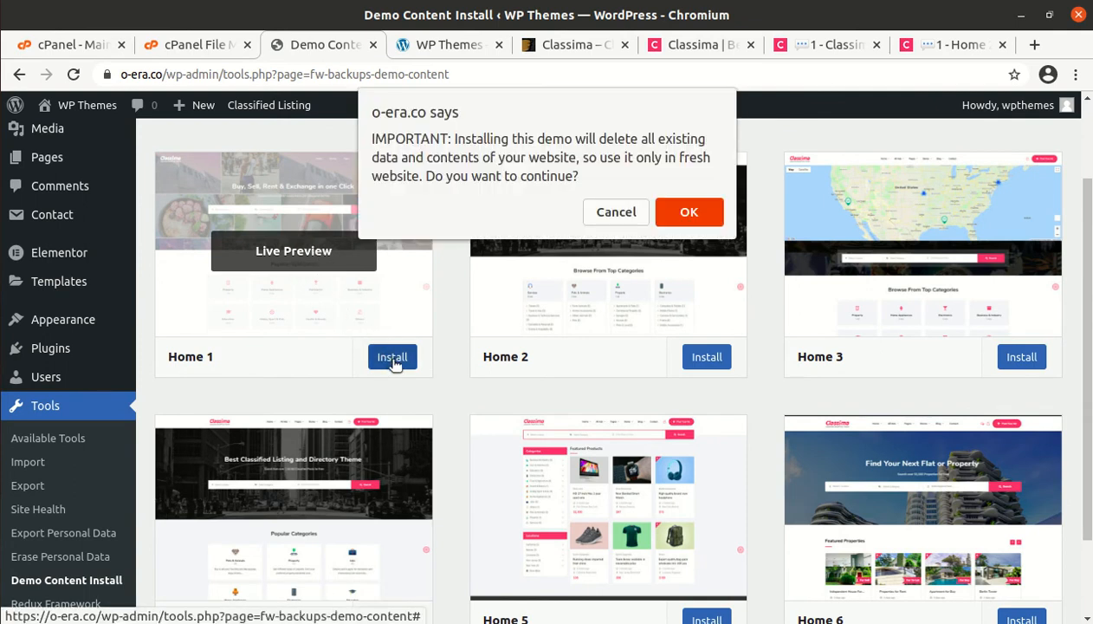
pyautogui.click(689, 216)
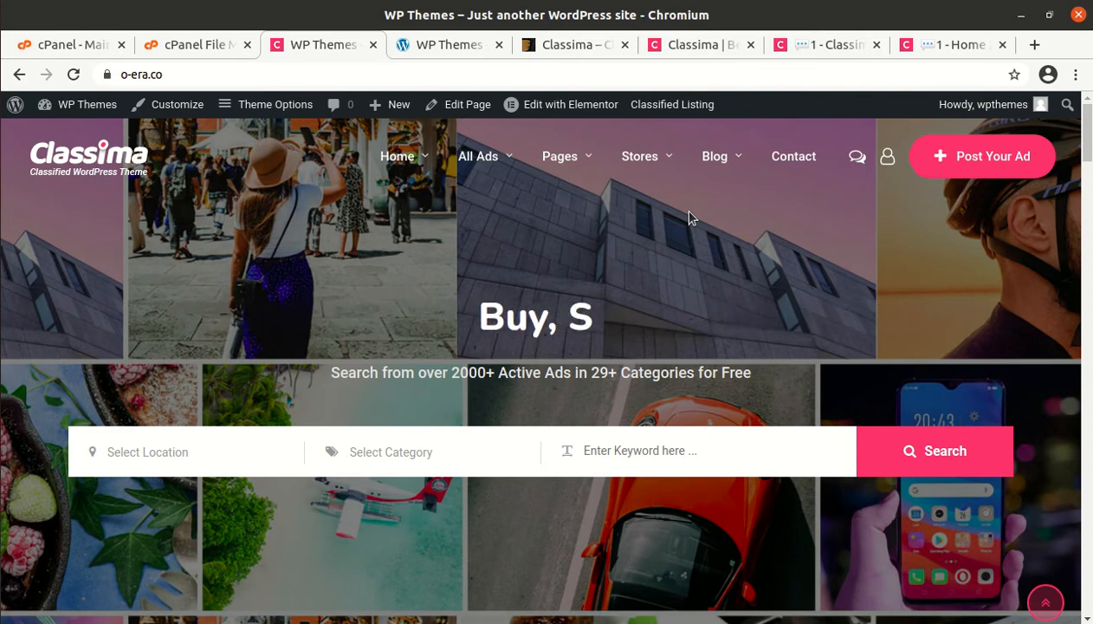
# Try out the home page's category selector by opening the Education category, and close it without choosing a subcategory
pyautogui.scroll(-2, 689, 217)
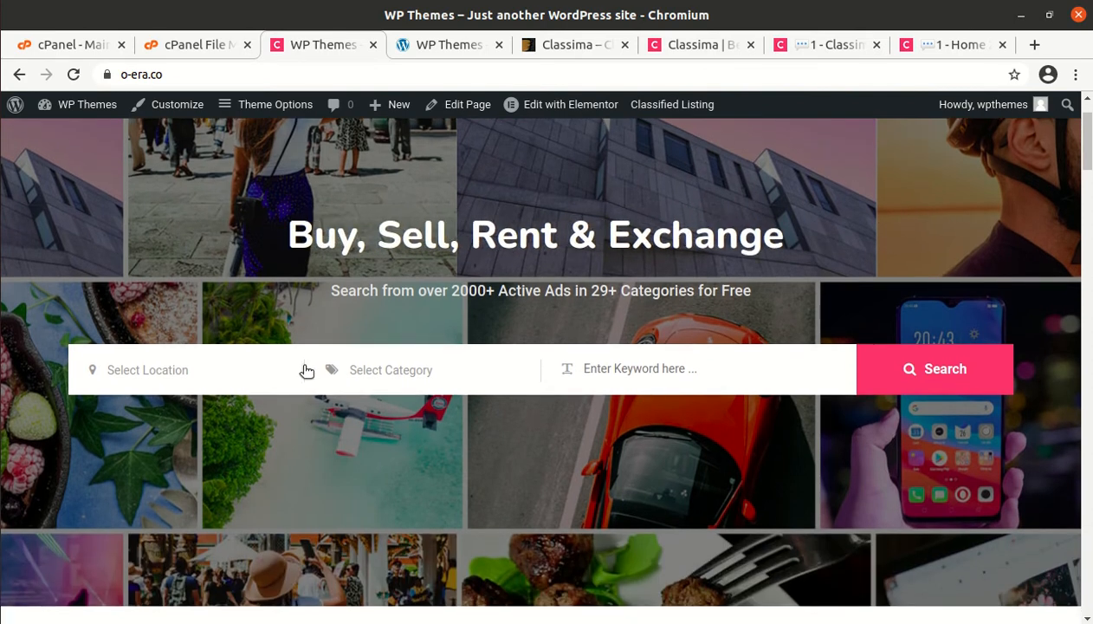
pyautogui.click(410, 379)
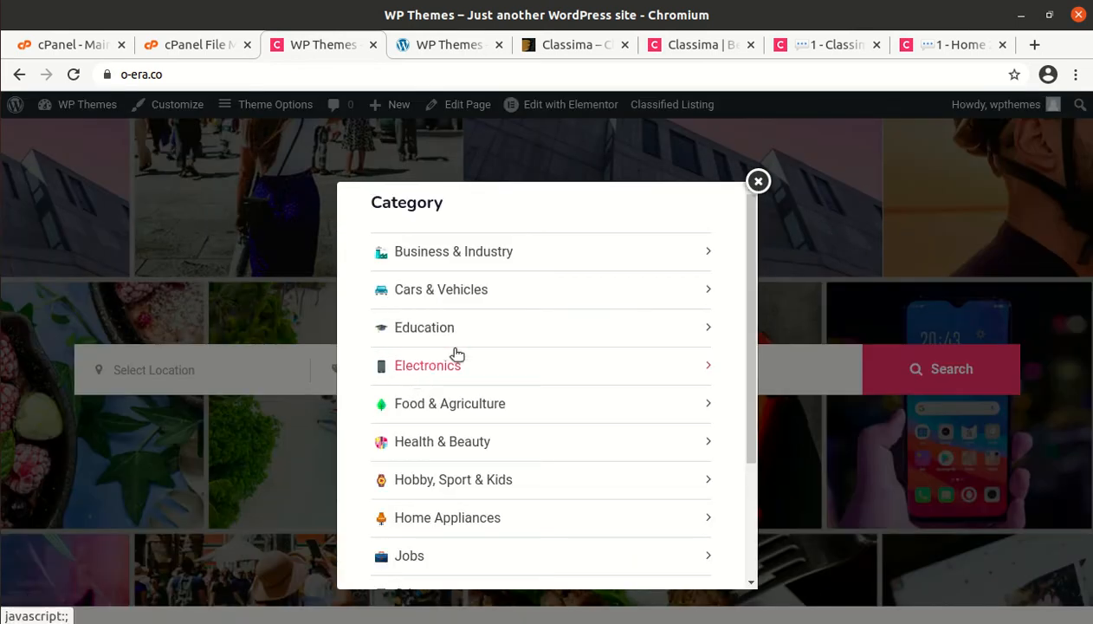
pyautogui.click(457, 334)
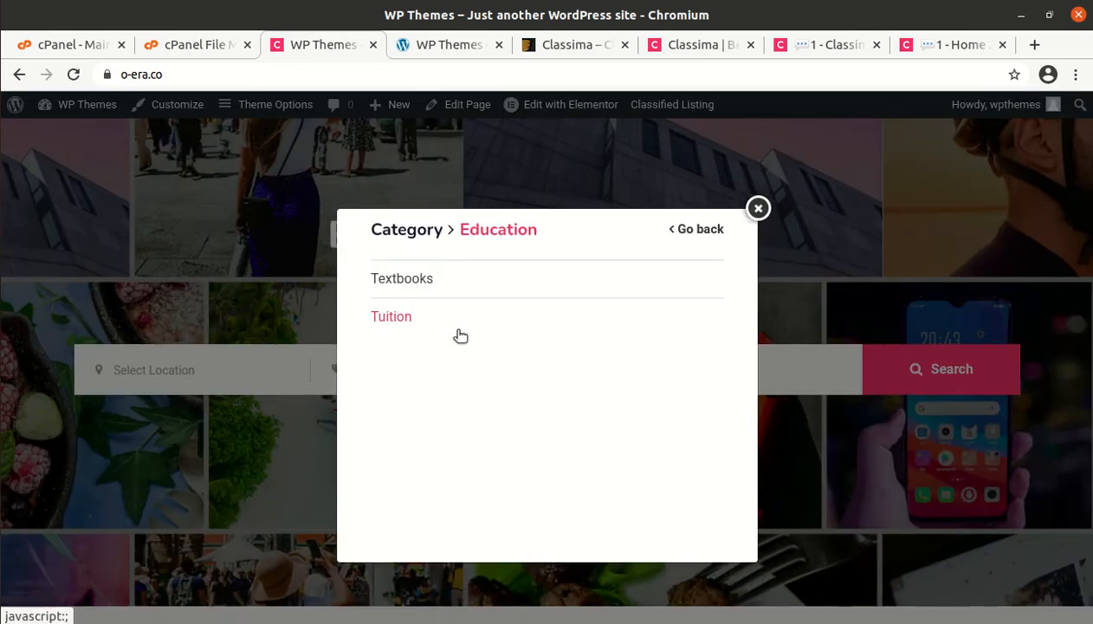
pyautogui.click(759, 208)
# Browse the home page's category and Featured Ads sections, then open the Zareef Square listing and review its details
pyautogui.scroll(-5, 607, 269)
pyautogui.scroll(-6, 590, 295)
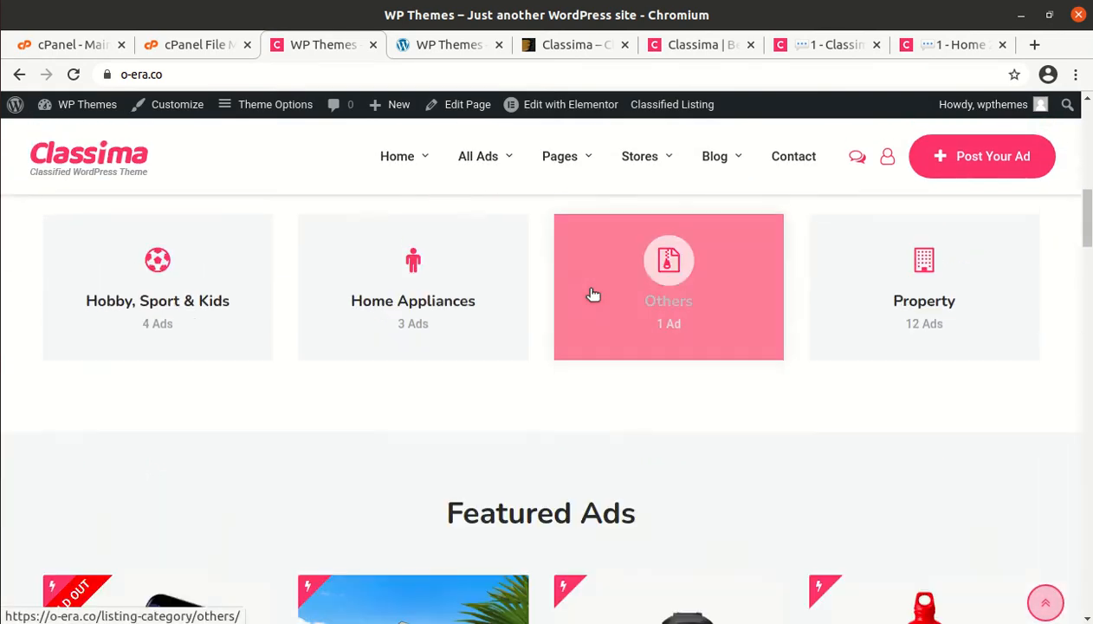
pyautogui.click(398, 405)
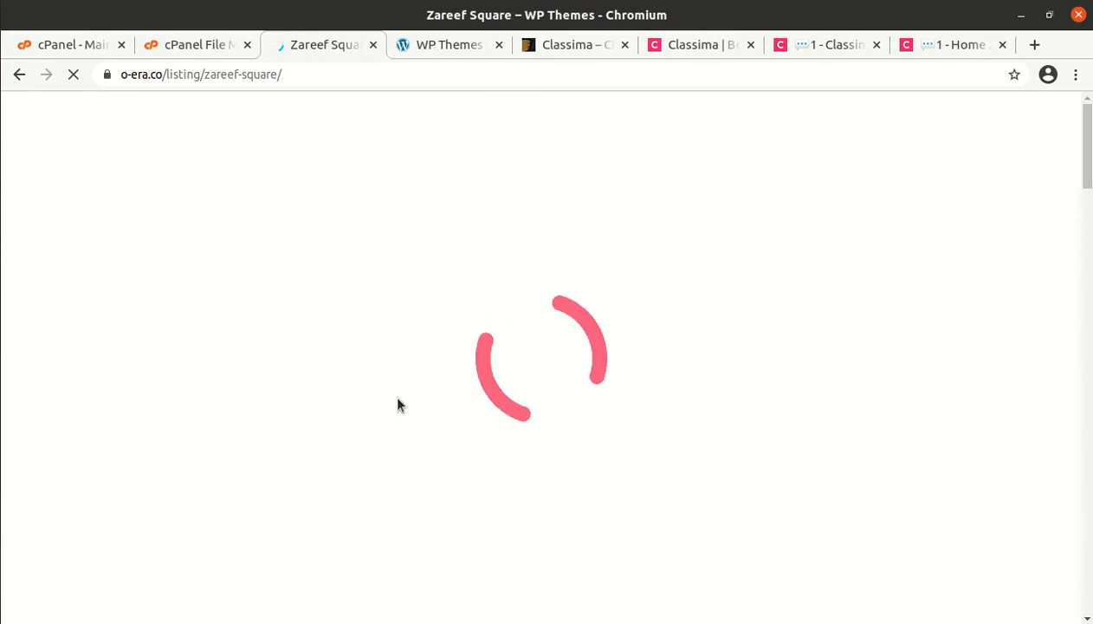
pyautogui.scroll(-9, 400, 403)
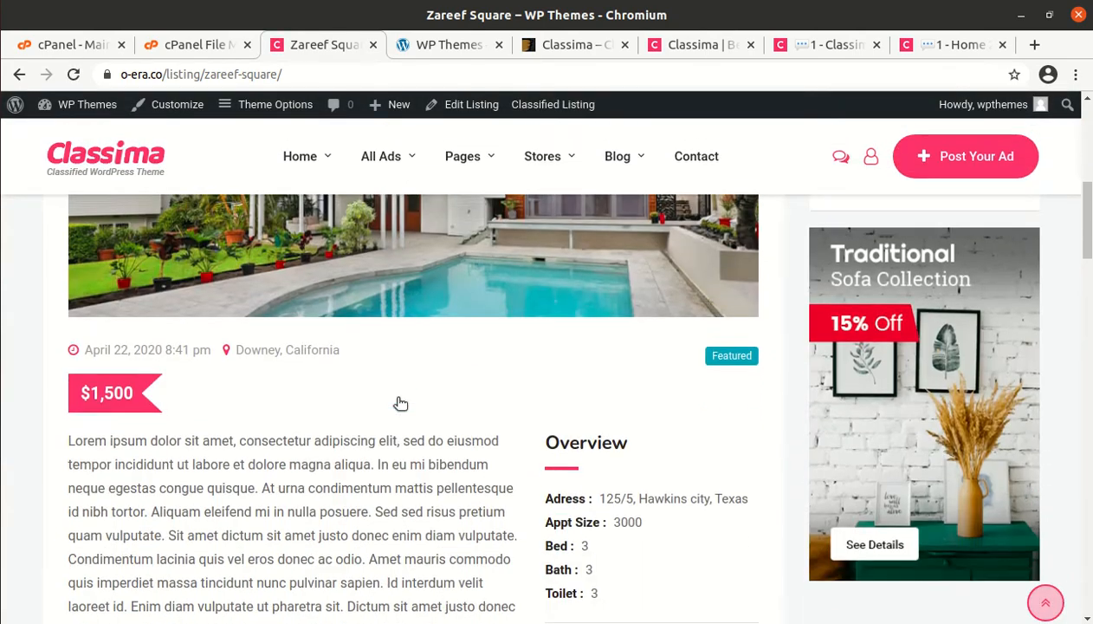
pyautogui.scroll(-2, 400, 404)
pyautogui.scroll(11, 401, 404)
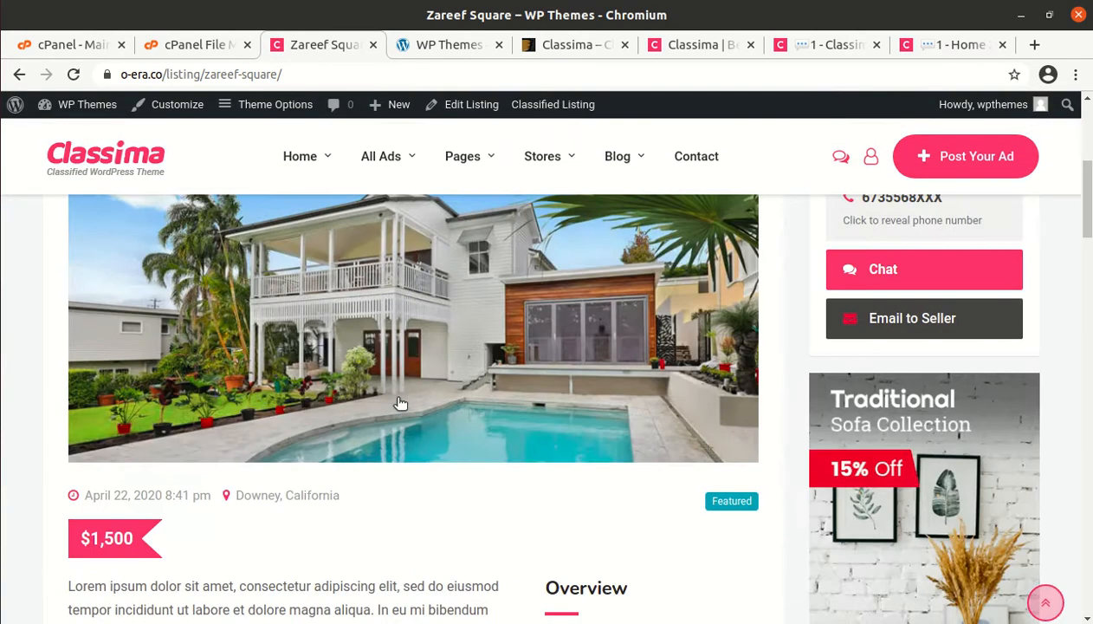
# Open the theme options from the site's front end and examine the General settings for logos, time format and preloader
pyautogui.click(274, 110)
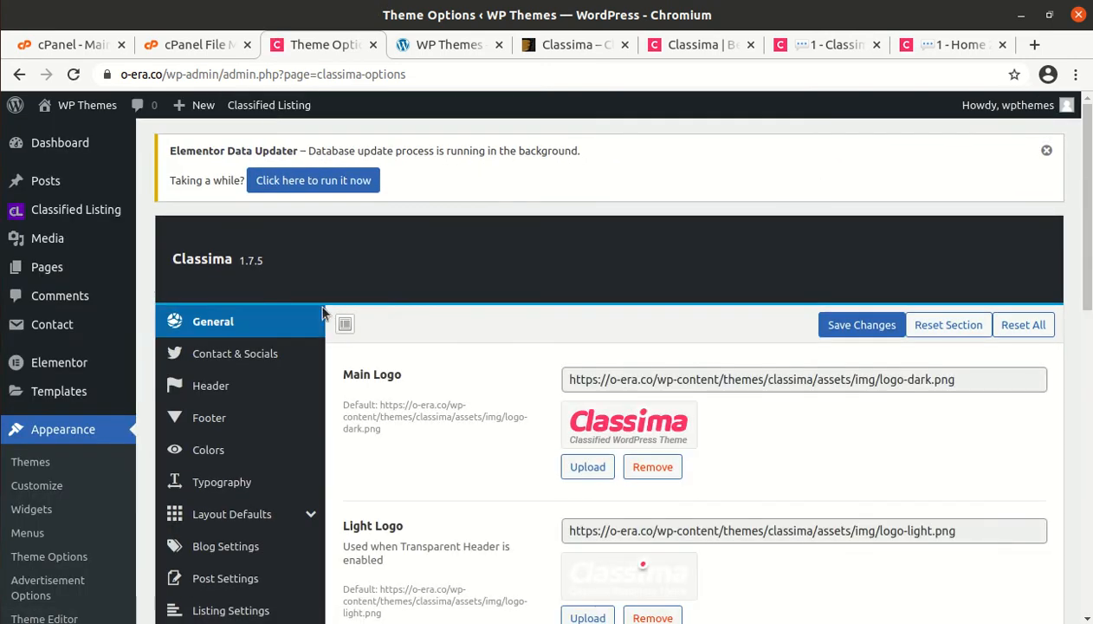
pyautogui.scroll(-3, 466, 419)
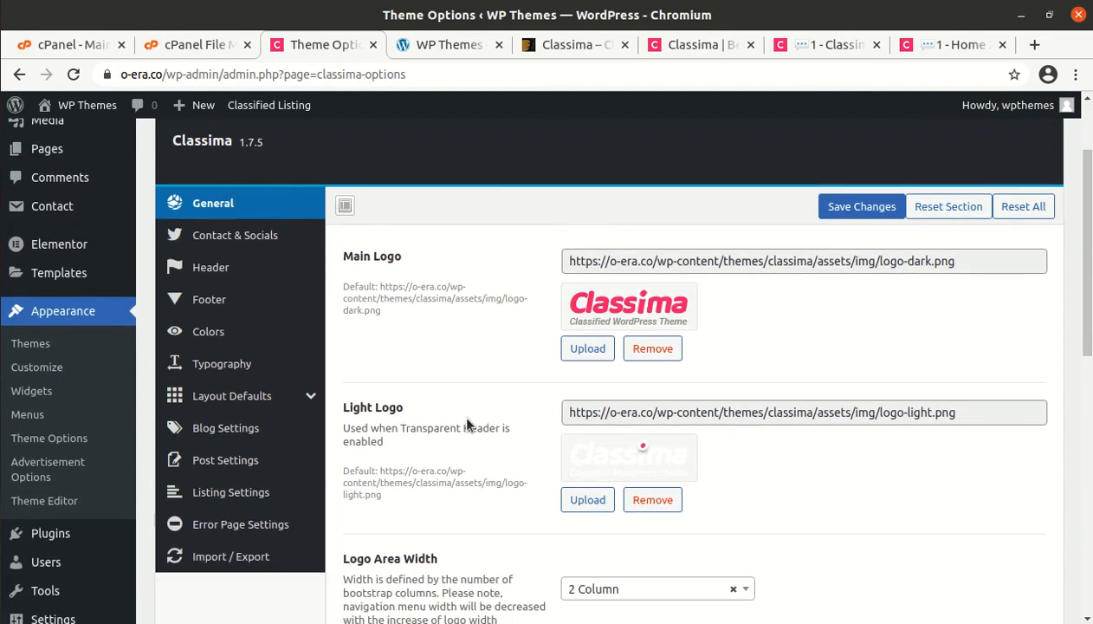
pyautogui.scroll(-10, 466, 425)
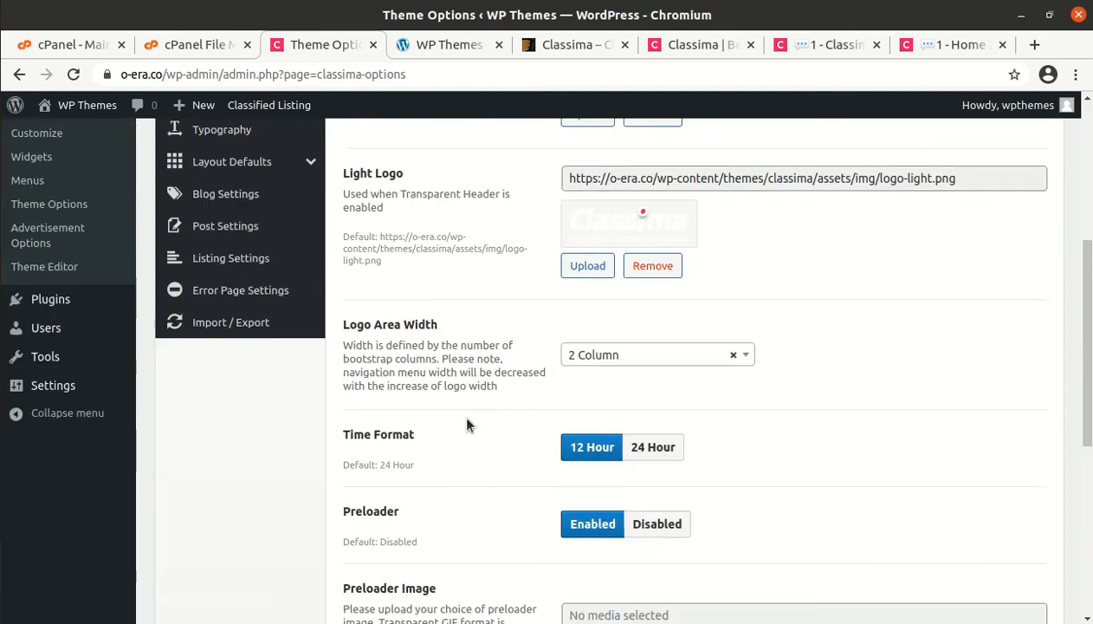
pyautogui.scroll(9, 467, 424)
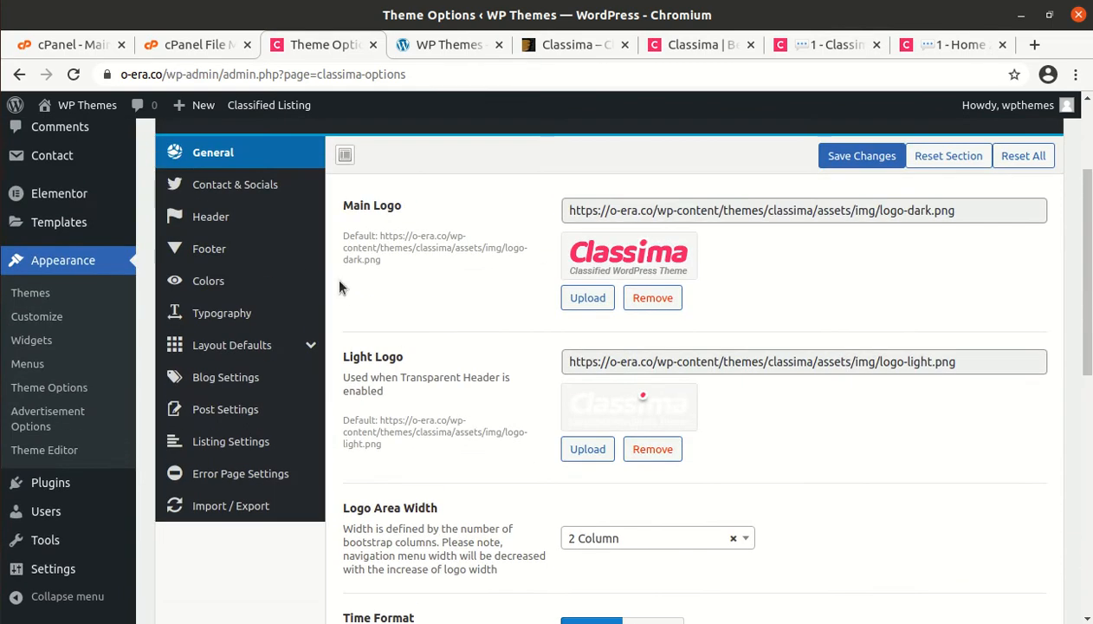
# Check the Contact & Socials fields, then examine the Header settings and the available header layouts
pyautogui.click(256, 195)
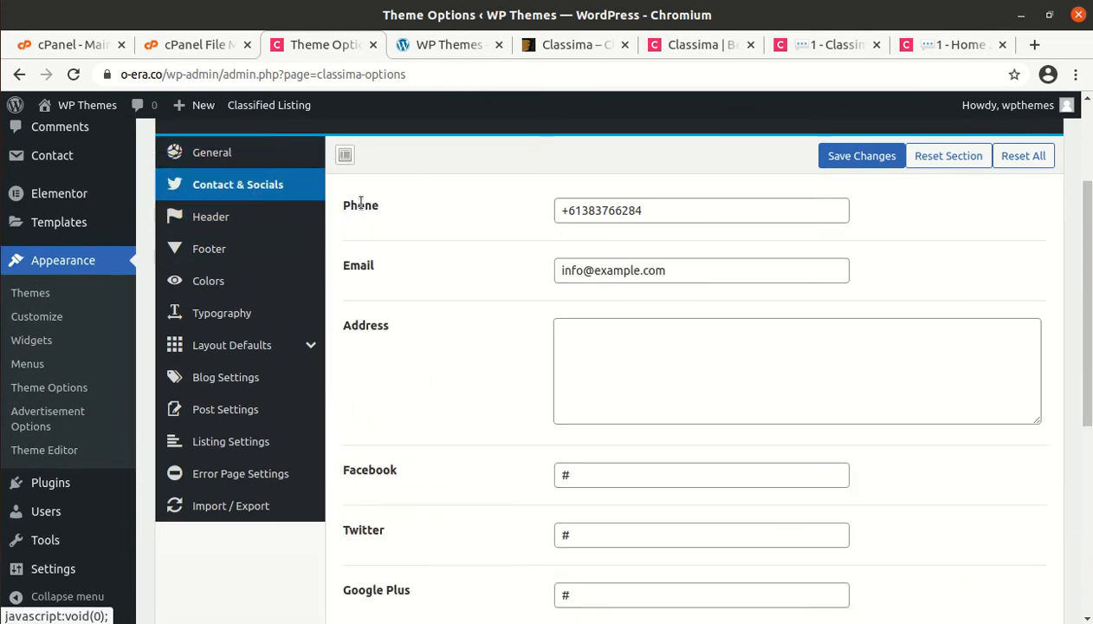
pyautogui.click(251, 225)
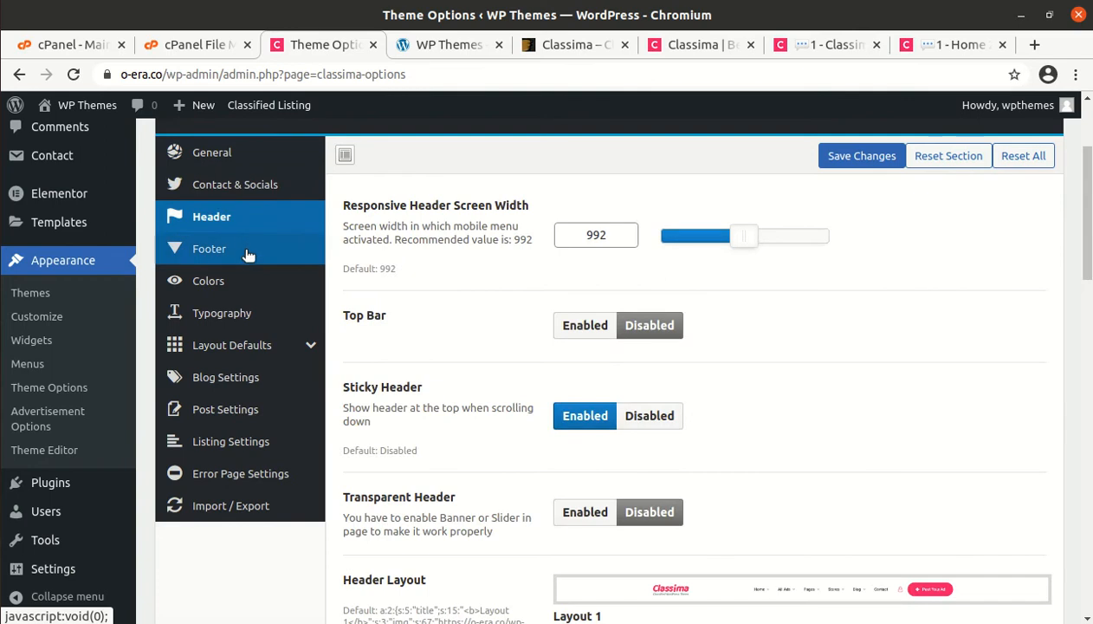
pyautogui.scroll(-10, 424, 342)
pyautogui.scroll(5, 428, 348)
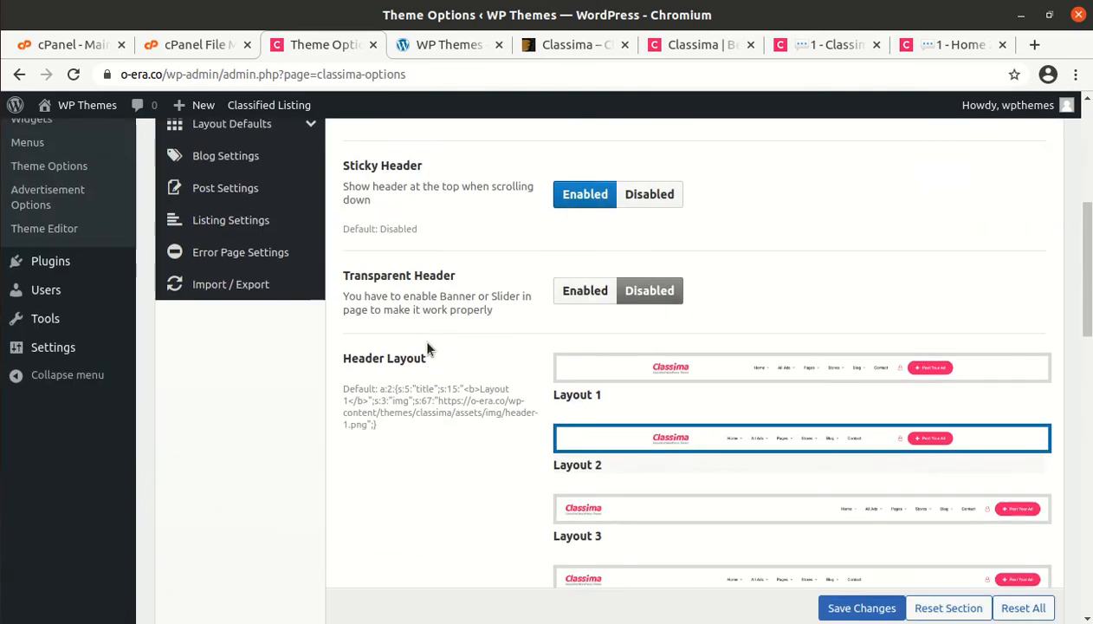
pyautogui.scroll(-5, 583, 461)
pyautogui.scroll(10, 583, 460)
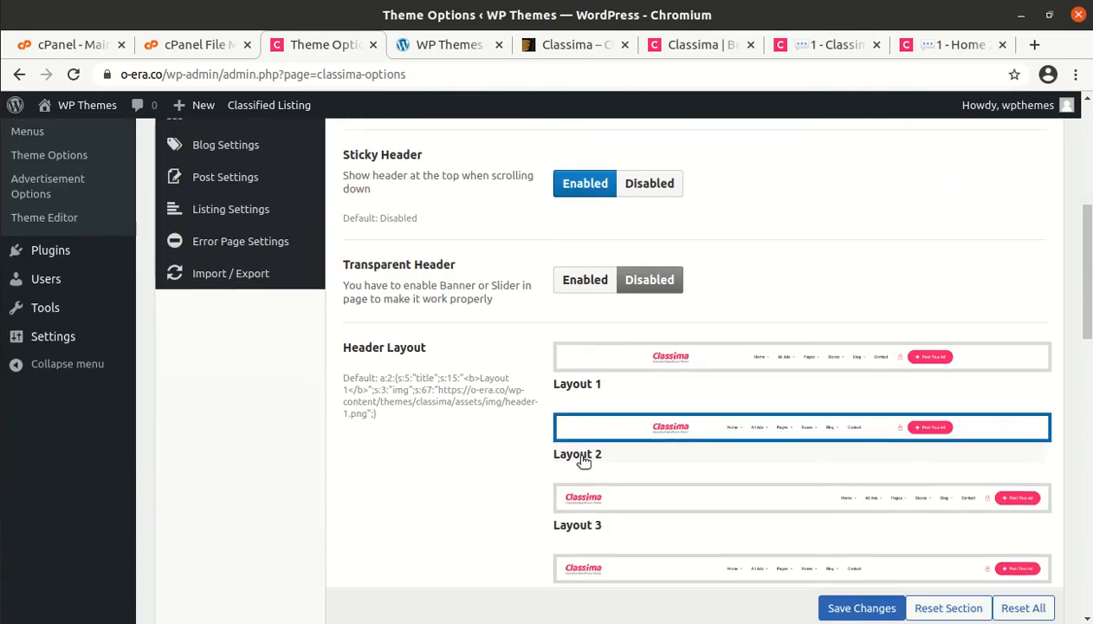
pyautogui.scroll(1, 581, 464)
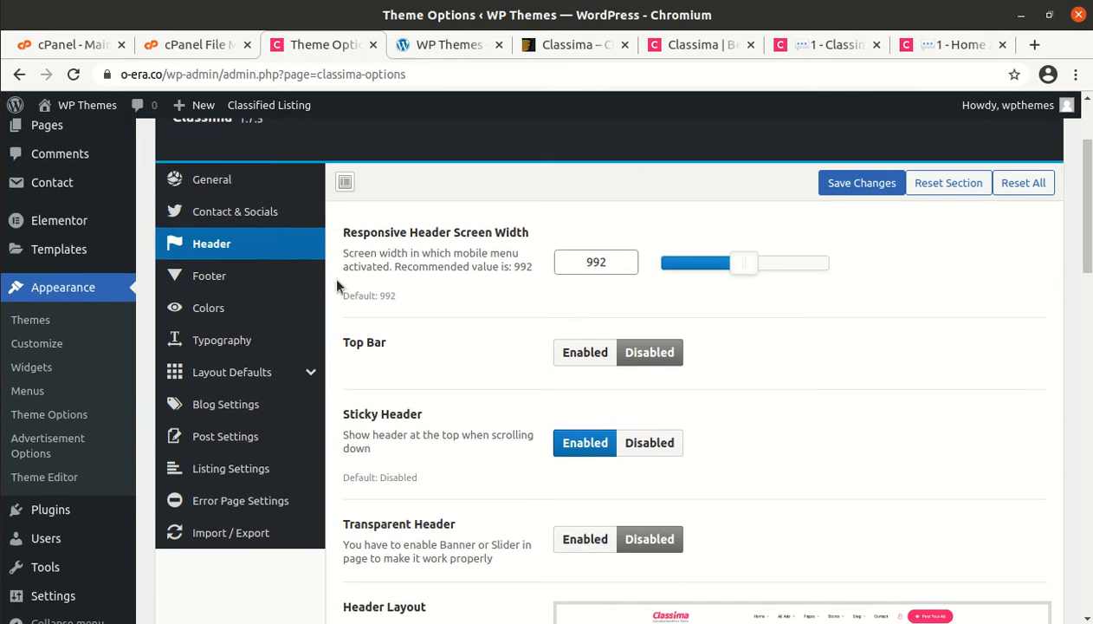
# View the Footer copyright settings, then examine the Colors settings for sitewide, top bar and menu colors
pyautogui.click(221, 275)
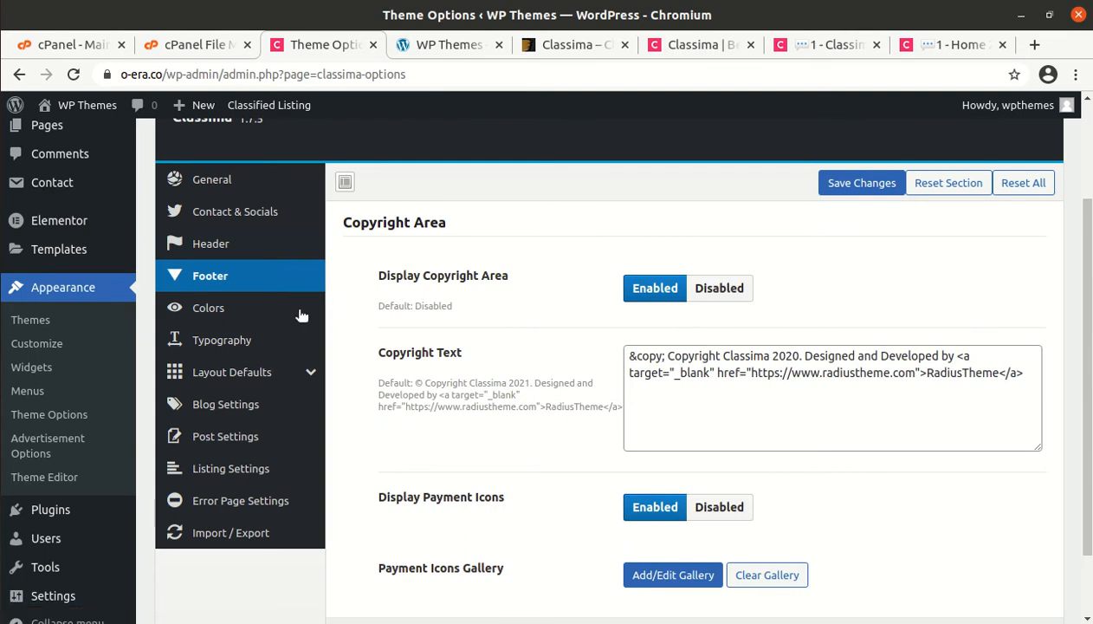
pyautogui.click(264, 311)
pyautogui.scroll(-2, 433, 329)
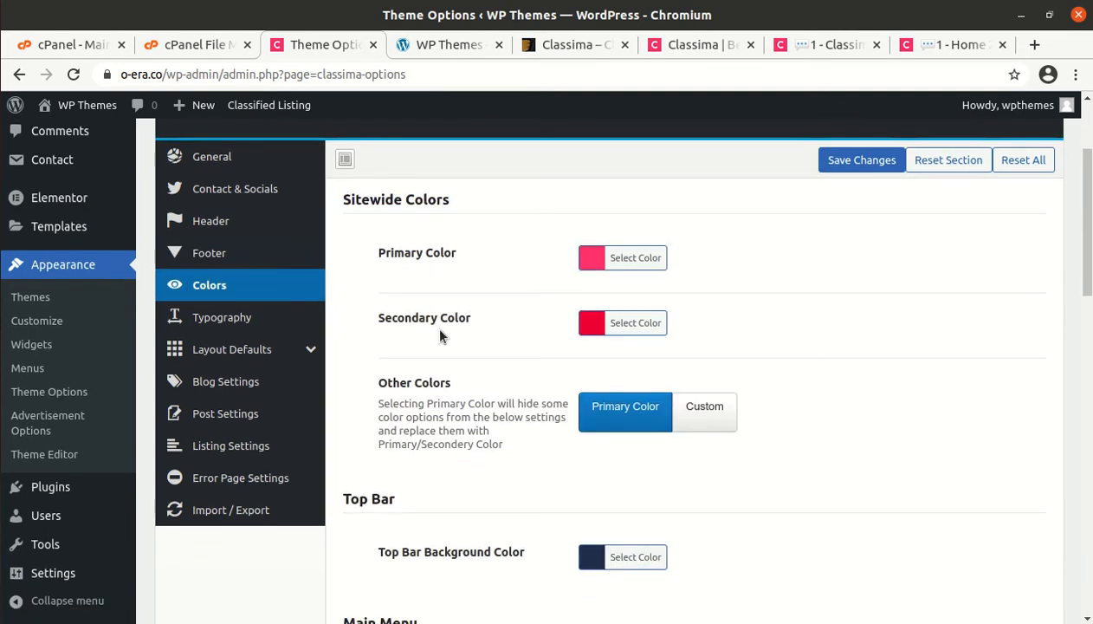
pyautogui.scroll(2, 440, 335)
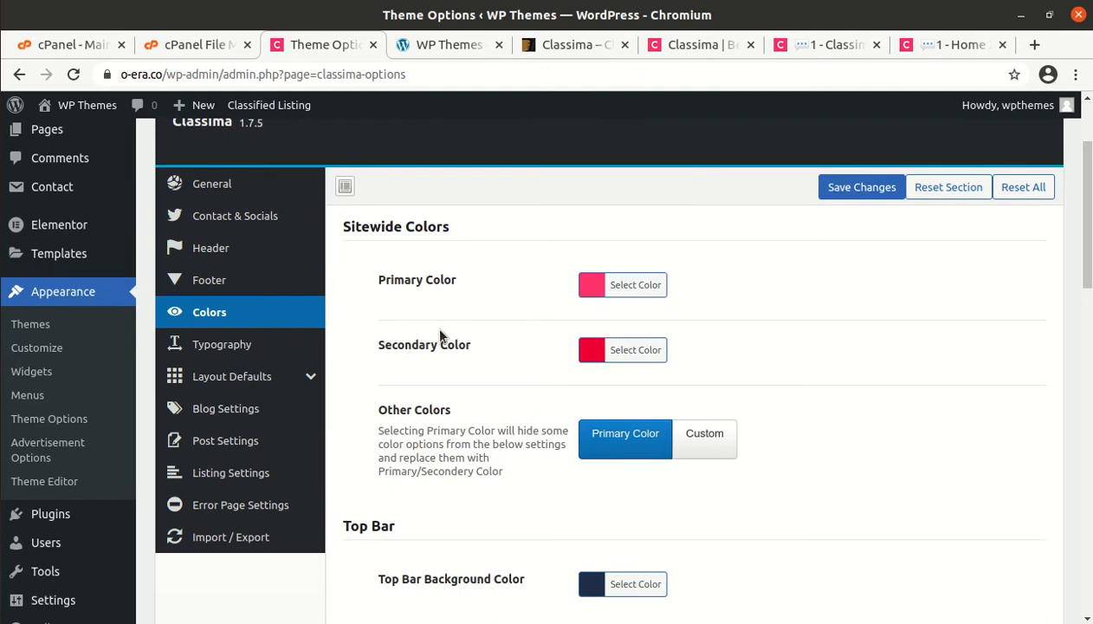
pyautogui.scroll(-7, 505, 443)
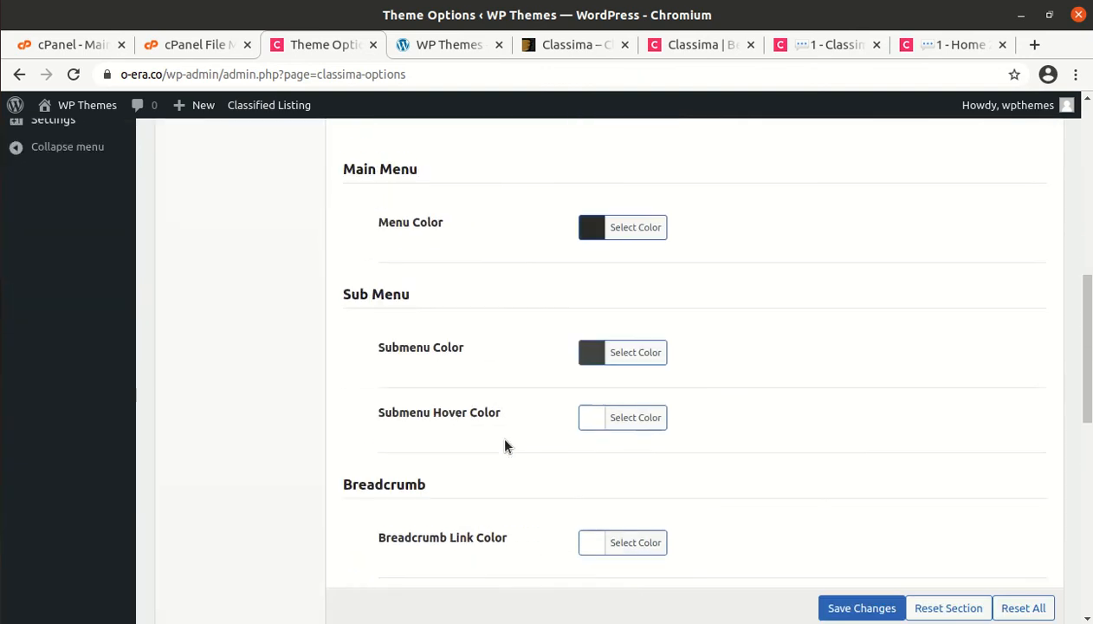
pyautogui.scroll(4, 507, 446)
pyautogui.scroll(4, 507, 446)
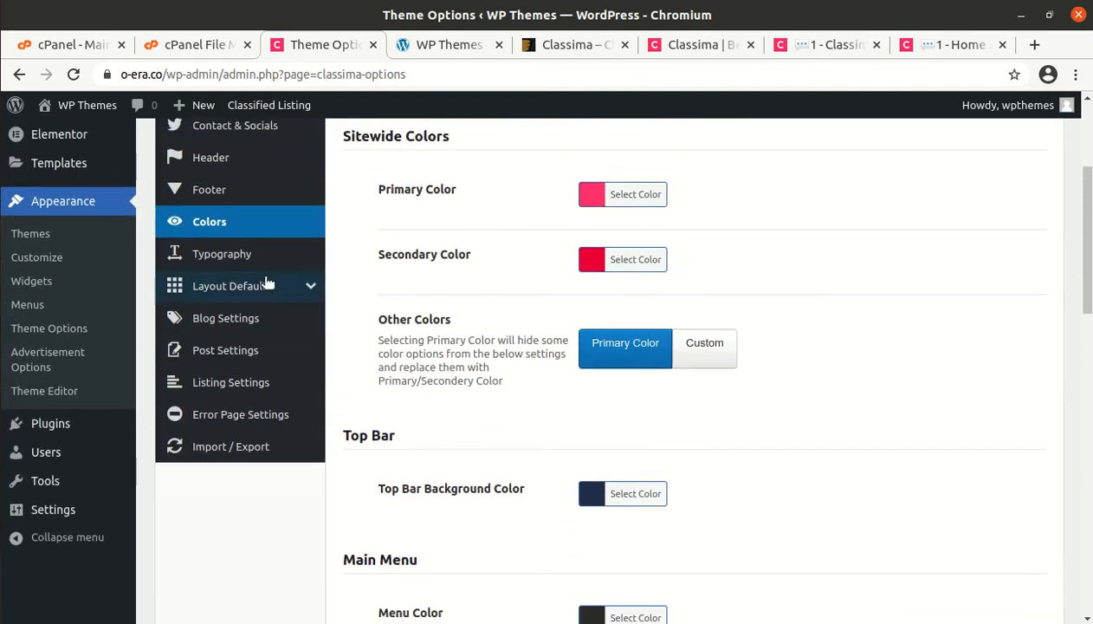
# Examine the Typography settings for the body and header fonts
pyautogui.click(223, 254)
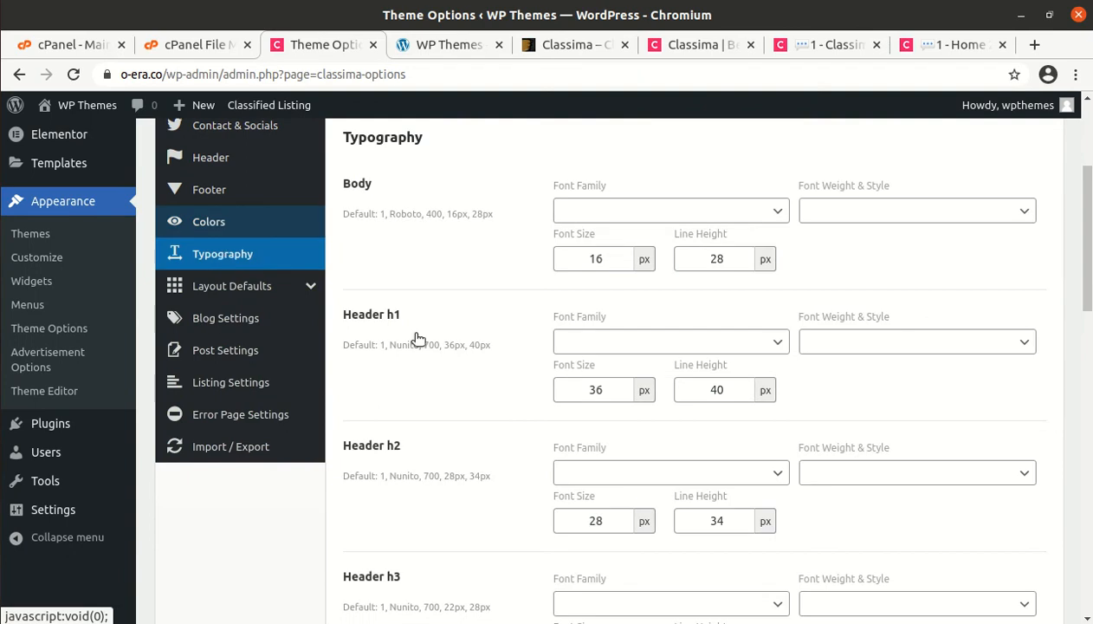
pyautogui.scroll(4, 416, 338)
pyautogui.scroll(-3, 417, 337)
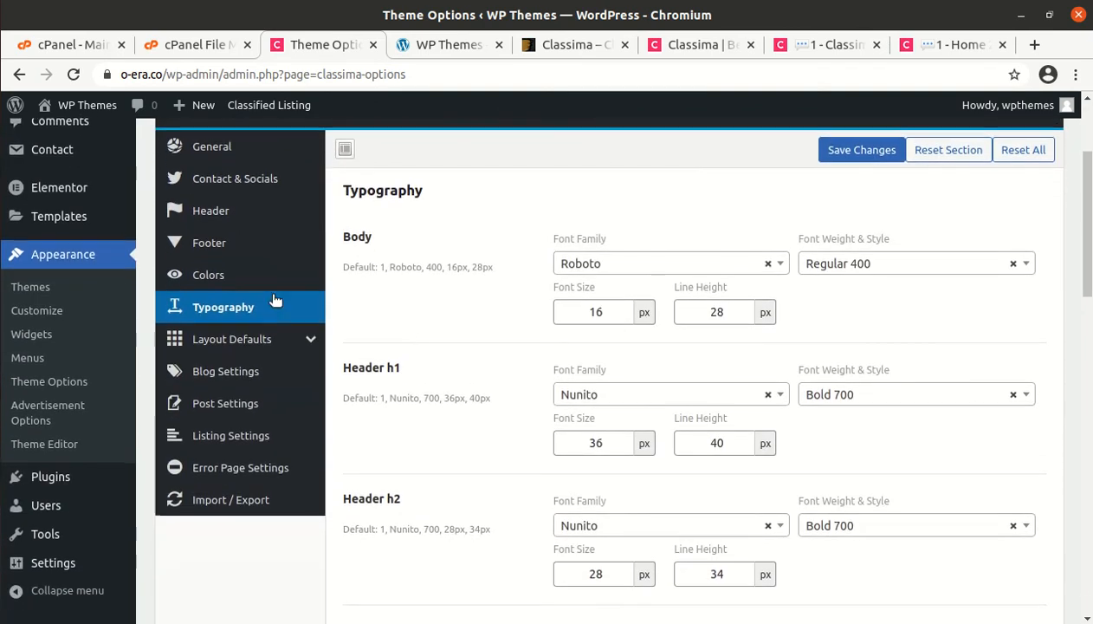
# Open Layout Defaults and examine the Page layout options and the other layout subsections
pyautogui.click(222, 347)
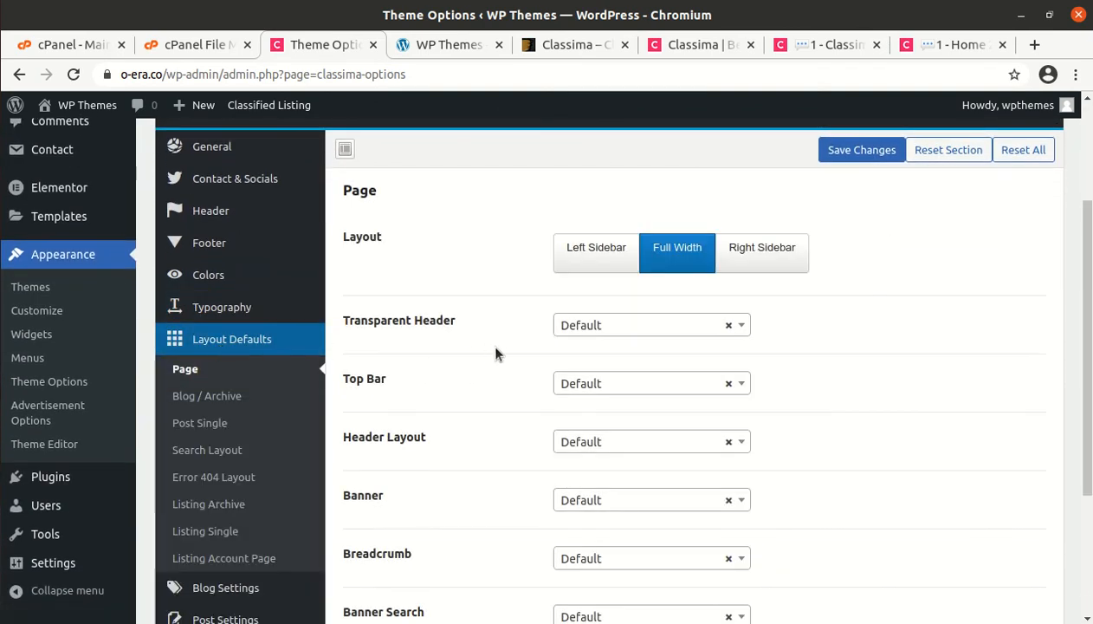
pyautogui.scroll(-3, 499, 392)
pyautogui.scroll(2, 500, 395)
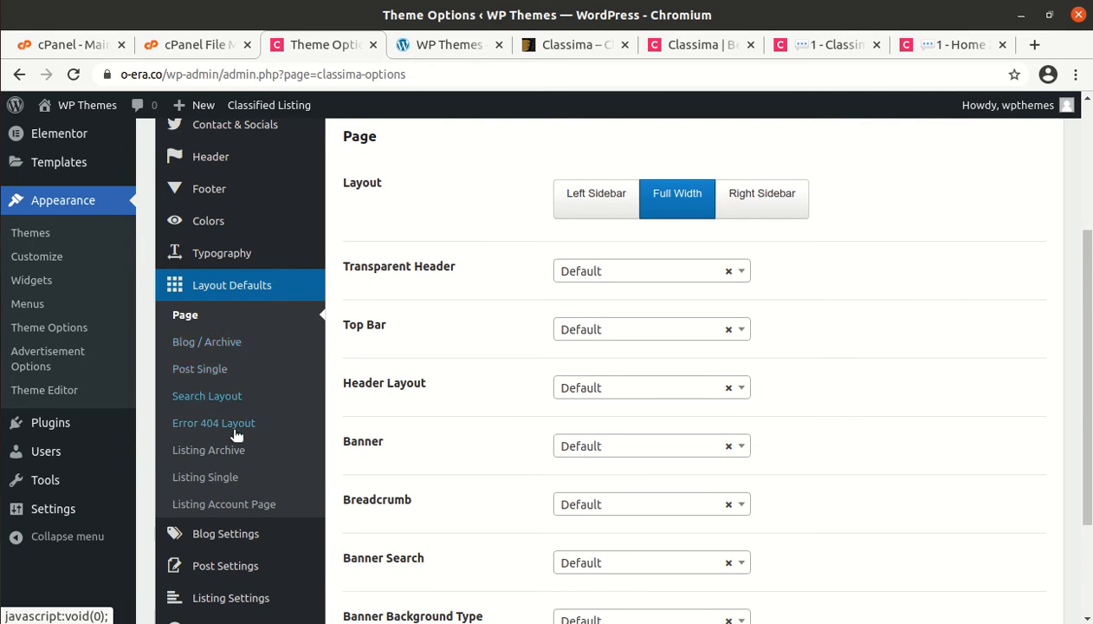
pyautogui.scroll(-2, 234, 461)
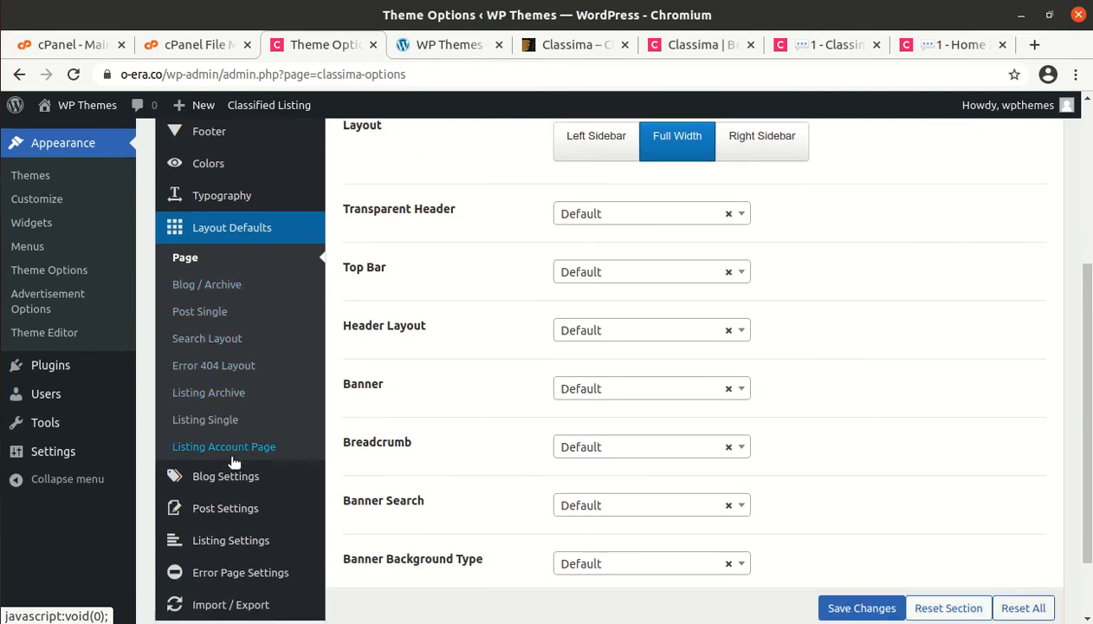
pyautogui.scroll(-2, 234, 462)
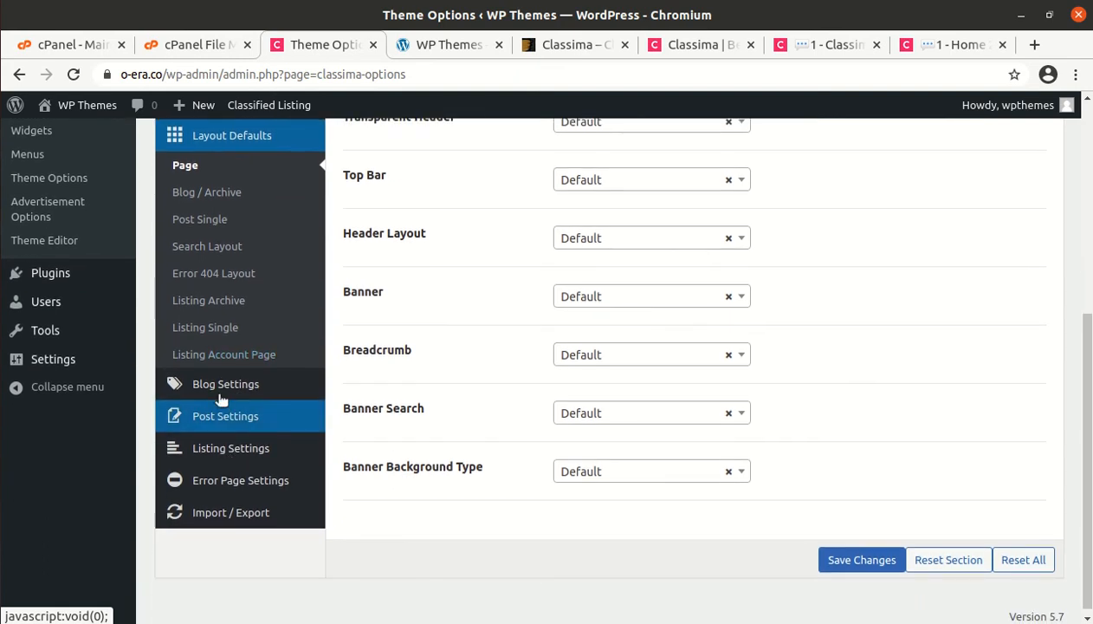
# Open the Listing Account Page layout defaults and examine the sidebar, header and banner options
pyautogui.click(224, 357)
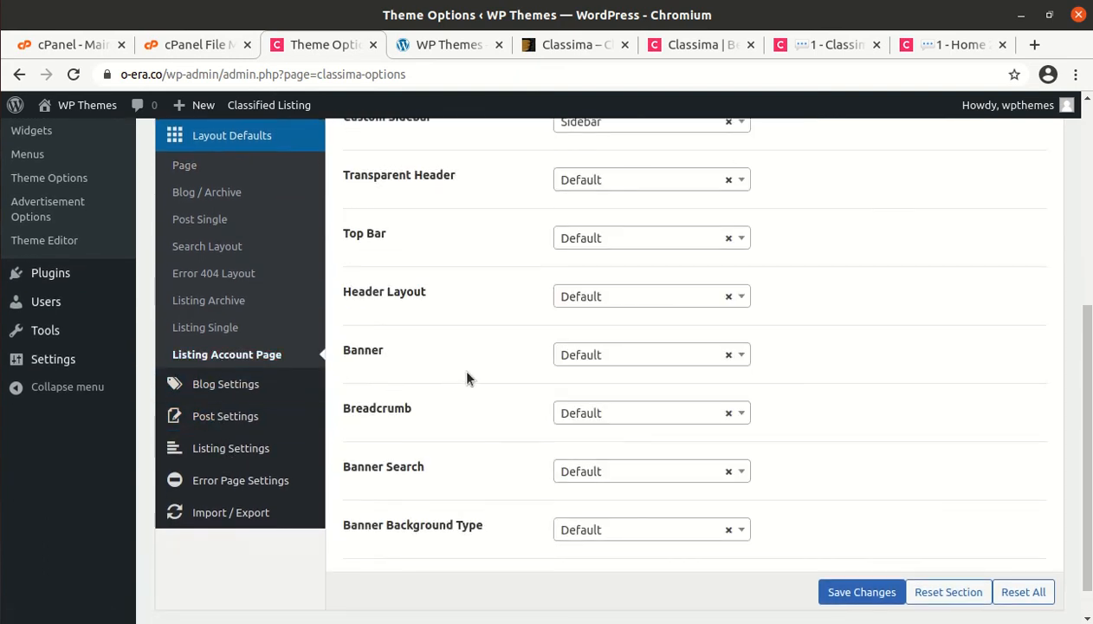
pyautogui.scroll(-5, 466, 378)
pyautogui.scroll(5, 466, 378)
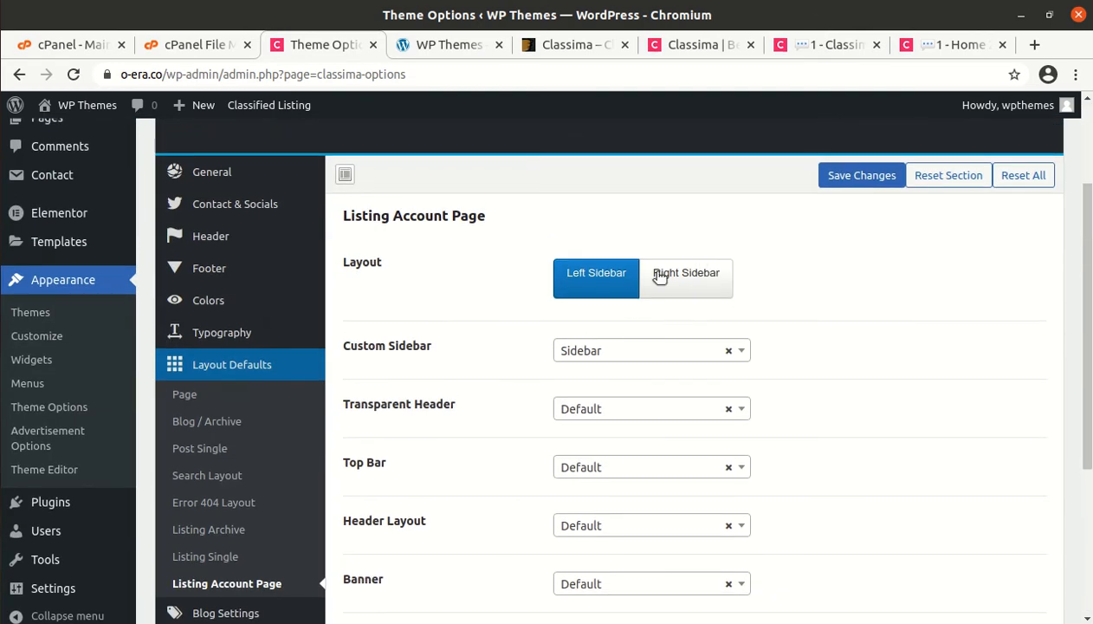
pyautogui.scroll(-3, 281, 480)
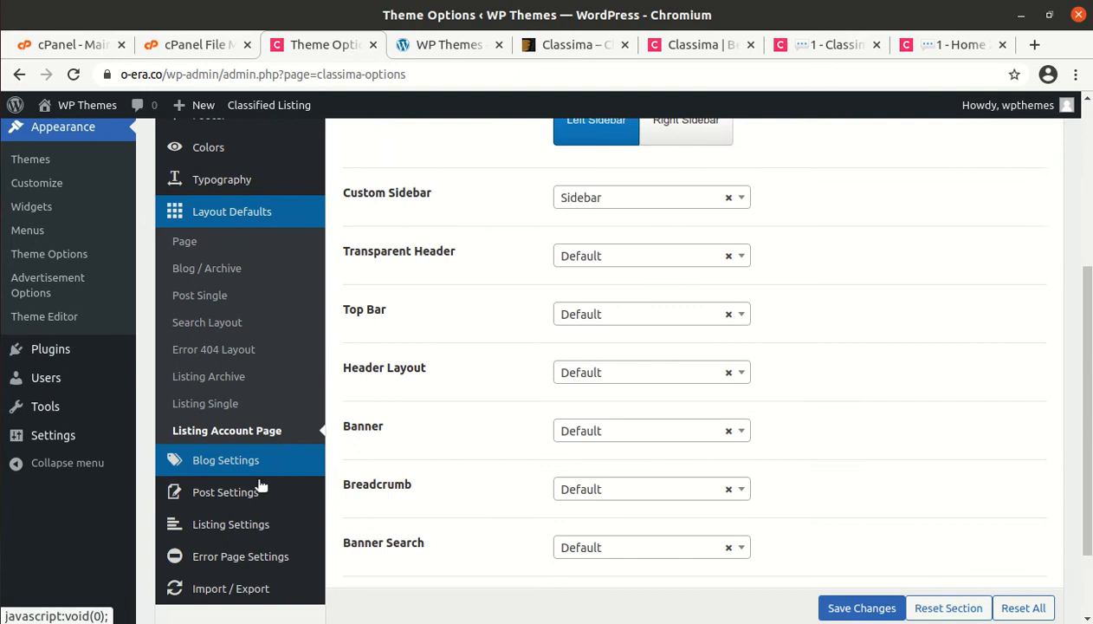
# Look through the remaining theme option sections, from Blog Settings to Import / Export
pyautogui.click(213, 460)
pyautogui.scroll(2, 241, 490)
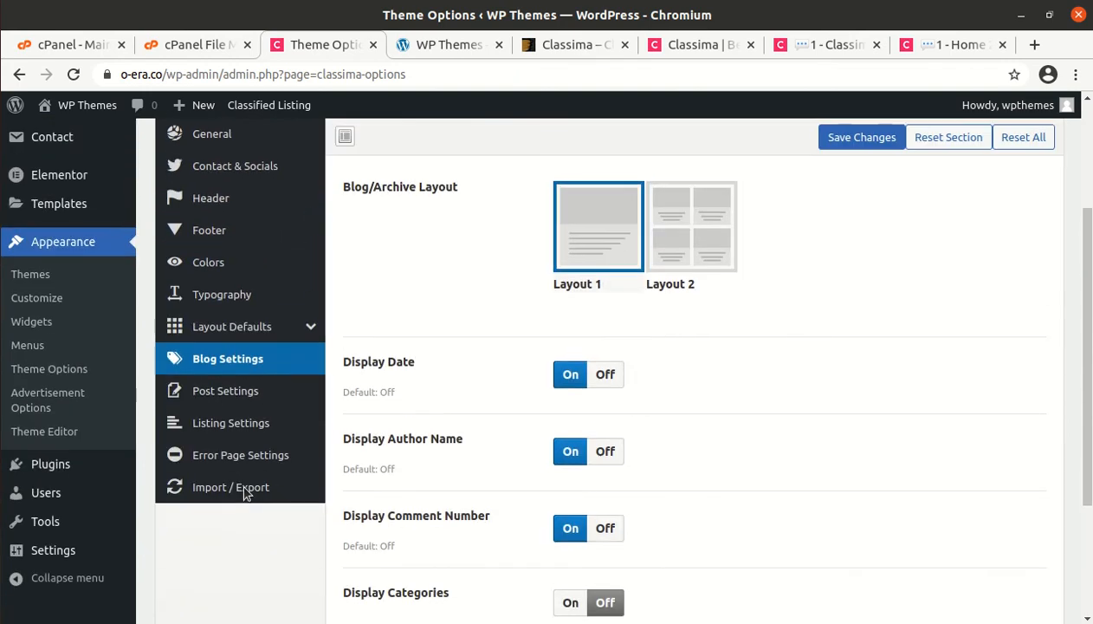
pyautogui.click(220, 396)
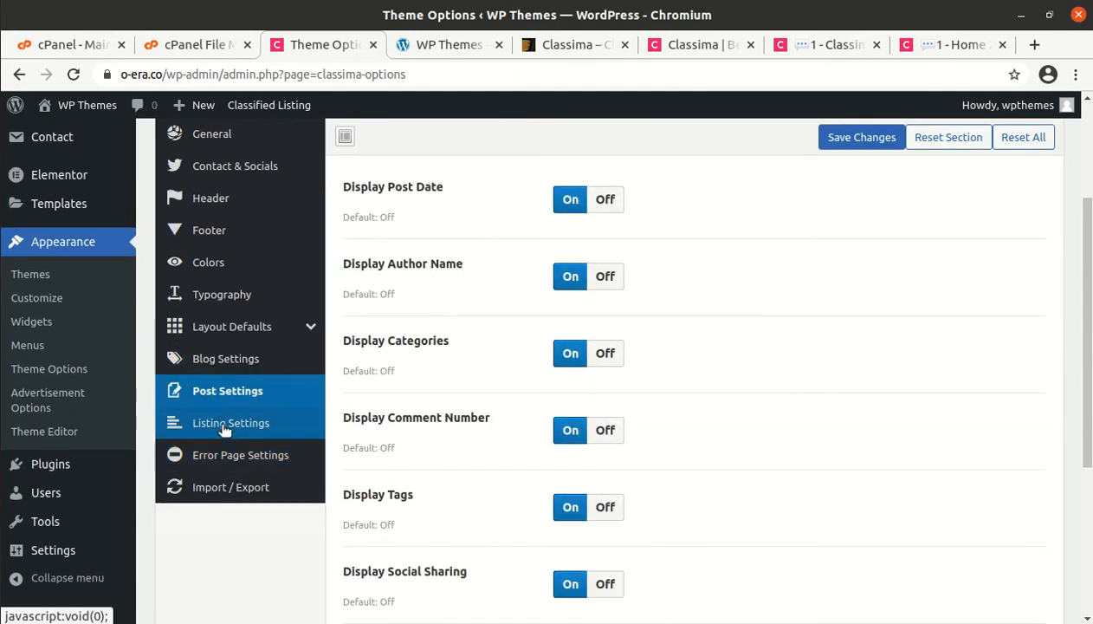
pyautogui.click(225, 428)
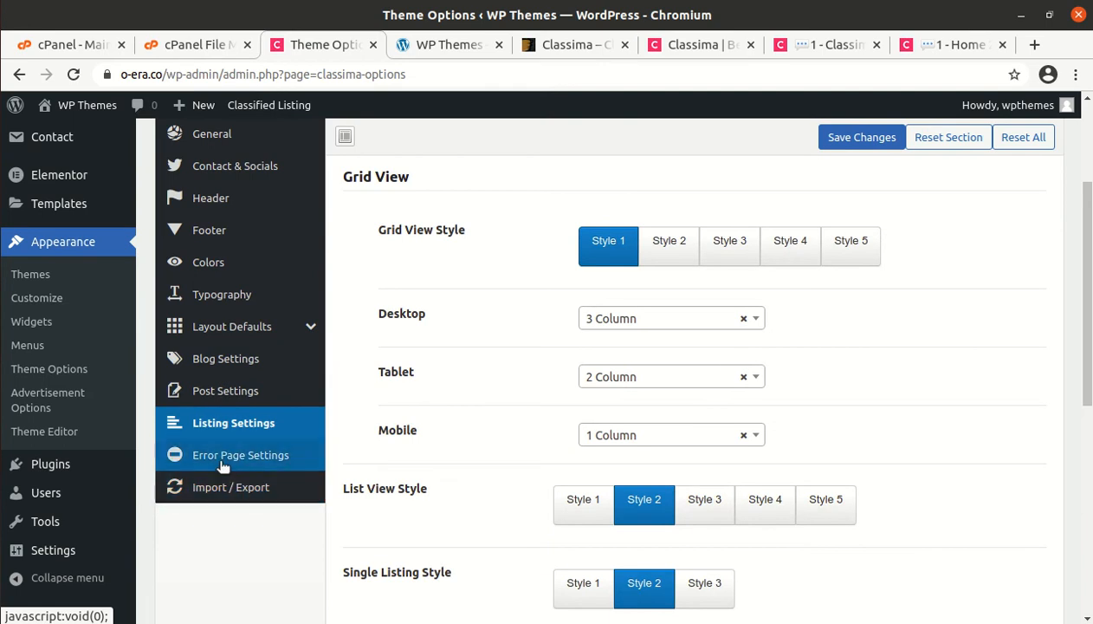
pyautogui.click(218, 457)
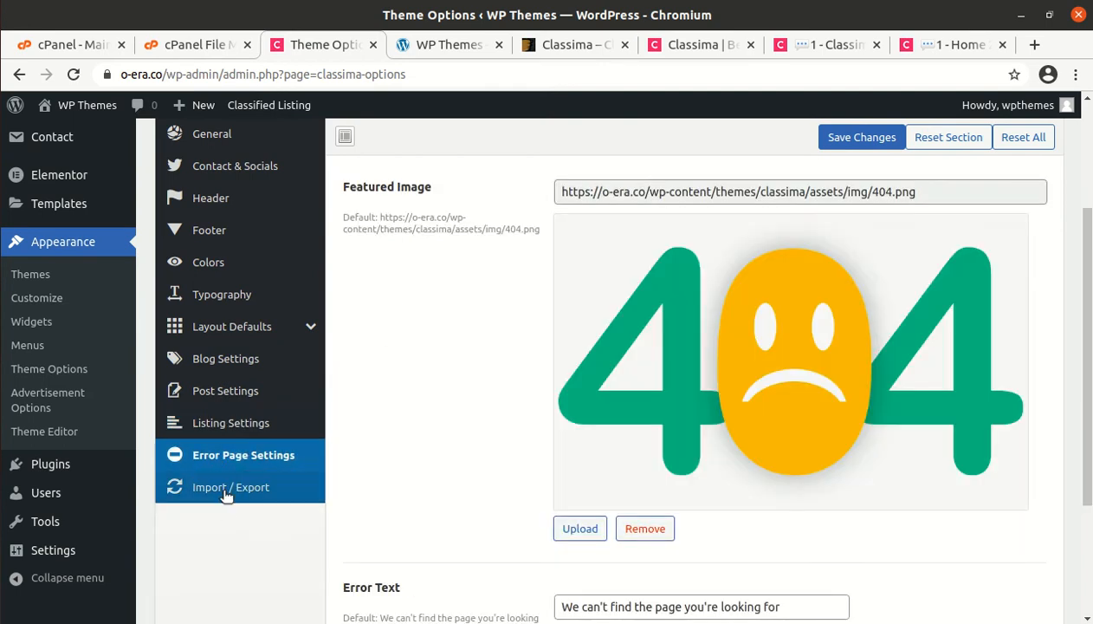
pyautogui.click(226, 488)
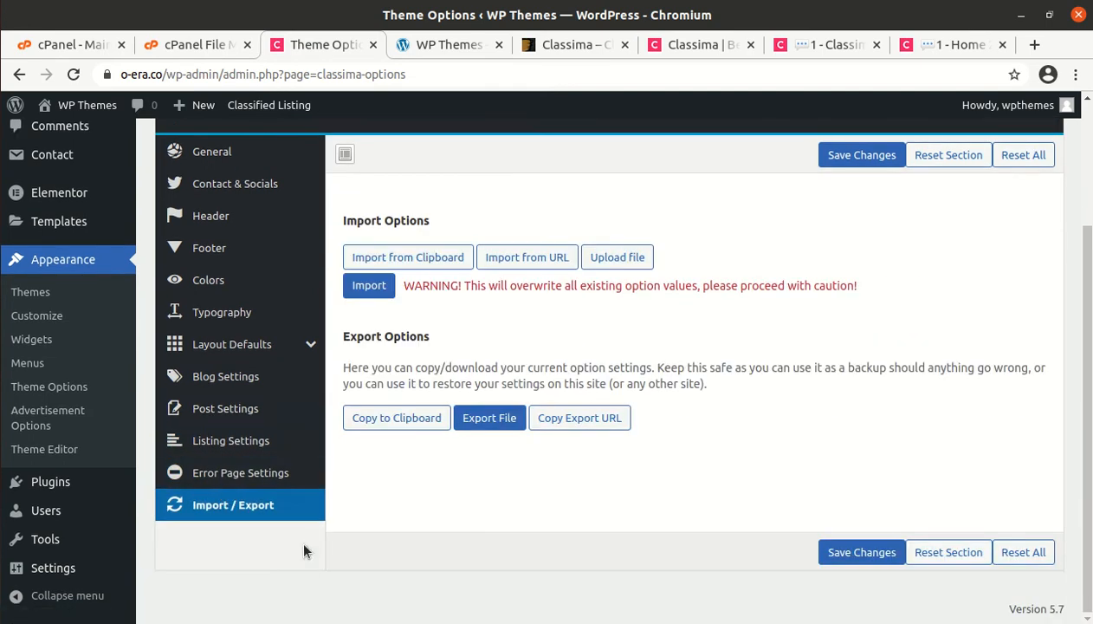
# Show all classified listings and open the Galaxy Note listing for editing
pyautogui.scroll(2, 327, 579)
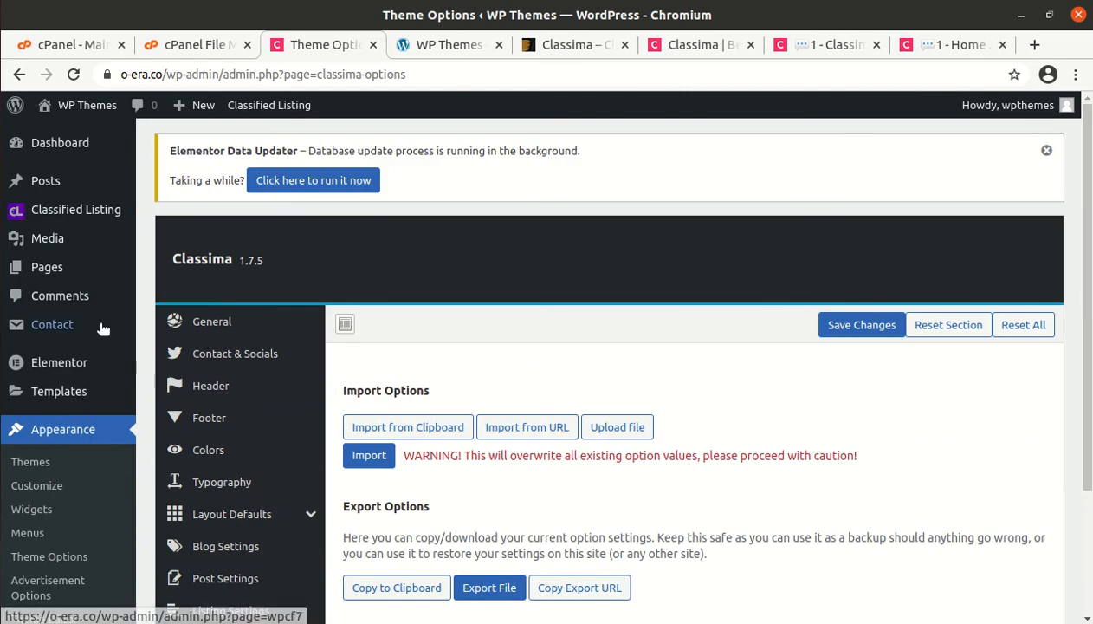
pyautogui.moveTo(82, 219)
pyautogui.click(171, 213)
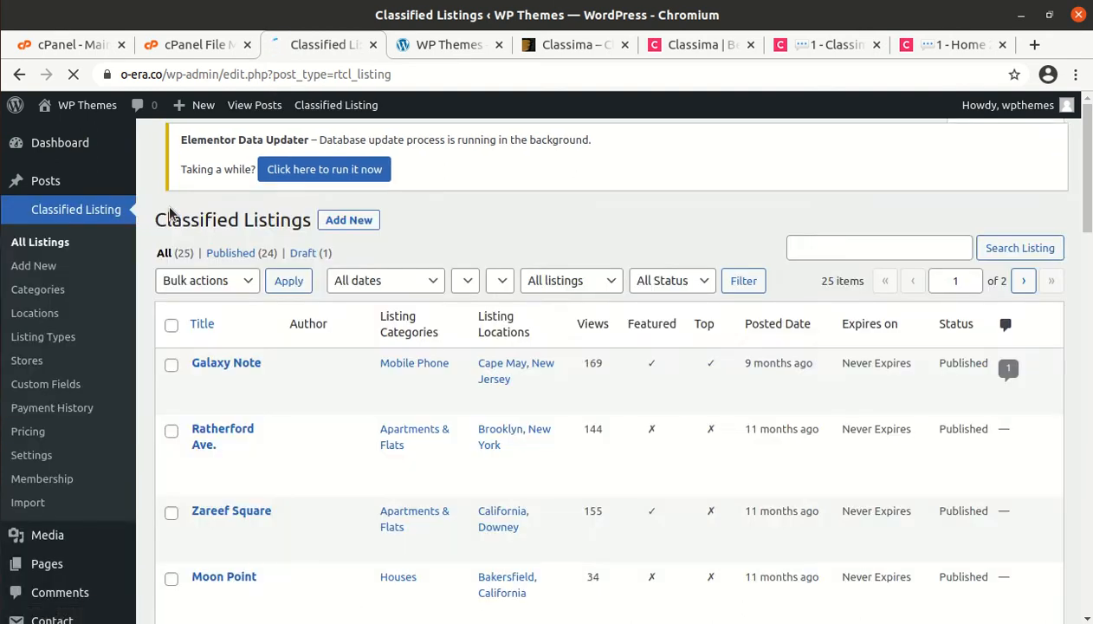
pyautogui.scroll(-5, 278, 385)
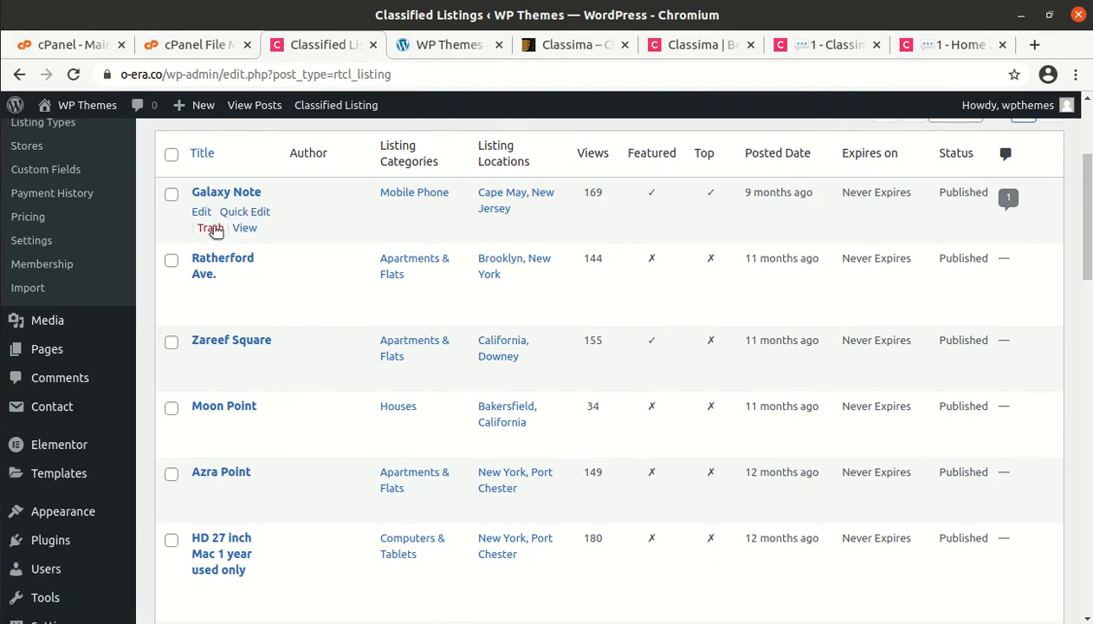
pyautogui.click(203, 213)
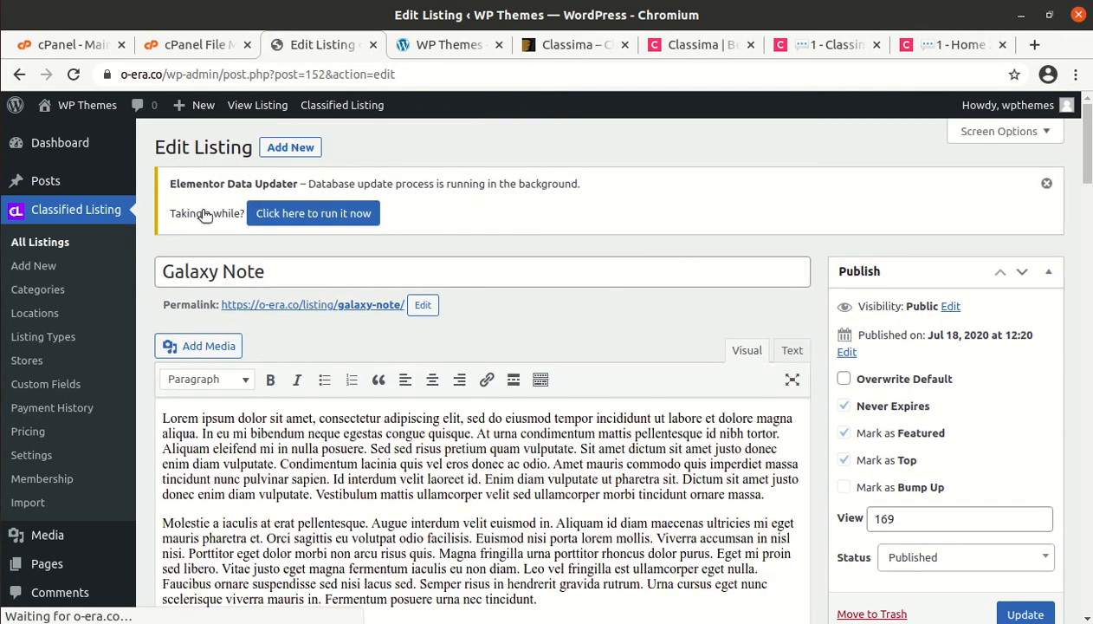
# Examine the Galaxy Note listing's title, description and Features List
pyautogui.scroll(-2, 383, 297)
pyautogui.scroll(2, 383, 298)
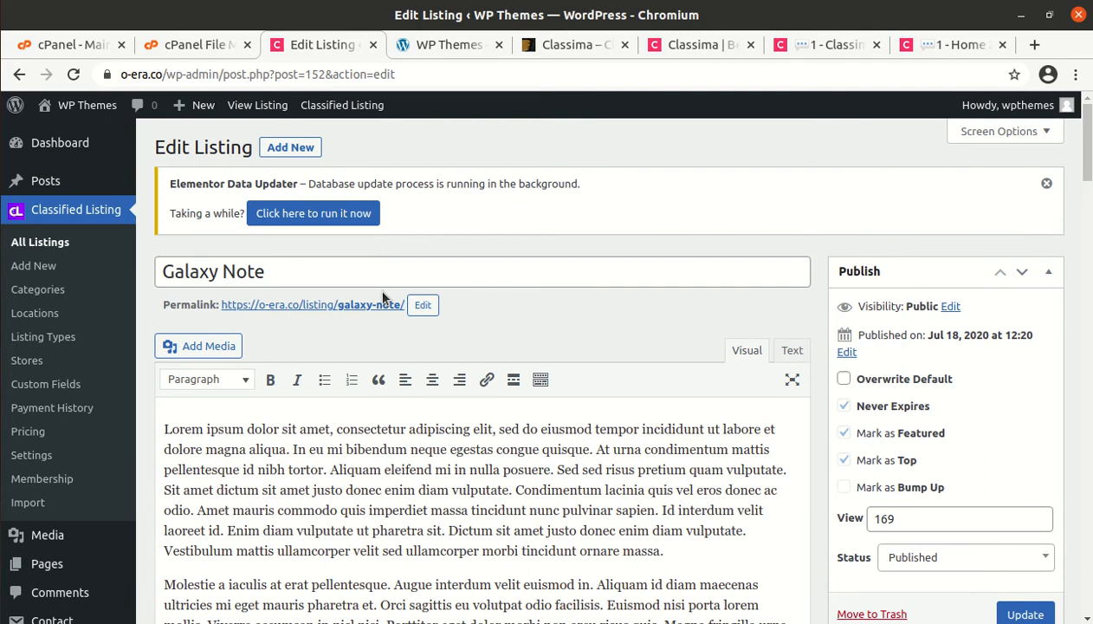
pyautogui.scroll(-10, 383, 297)
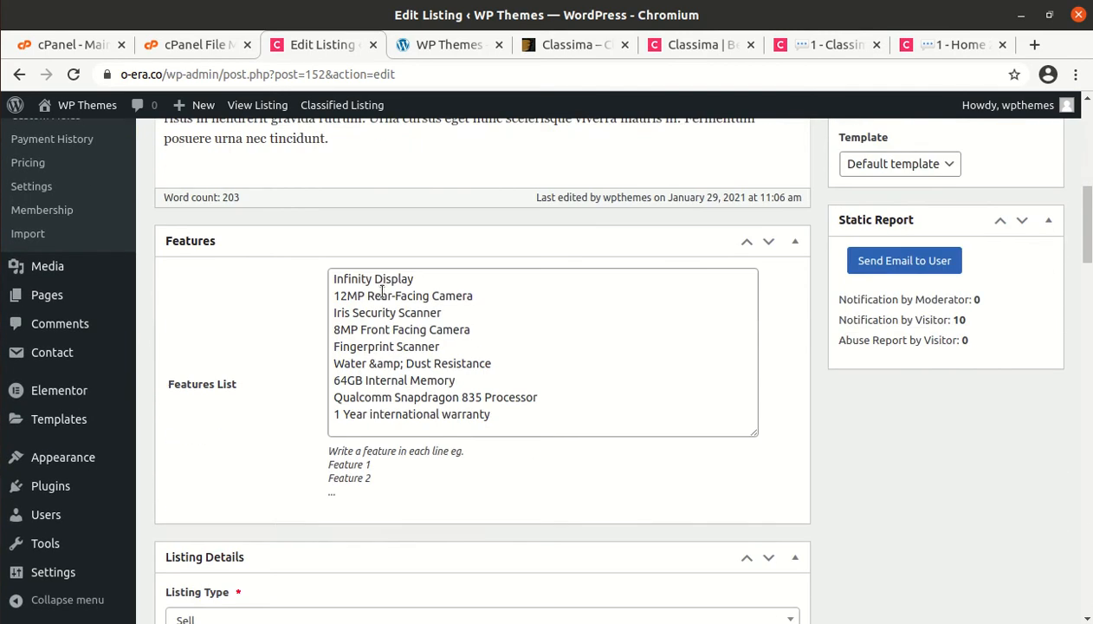
pyautogui.scroll(8, 229, 277)
pyautogui.scroll(-9, 239, 337)
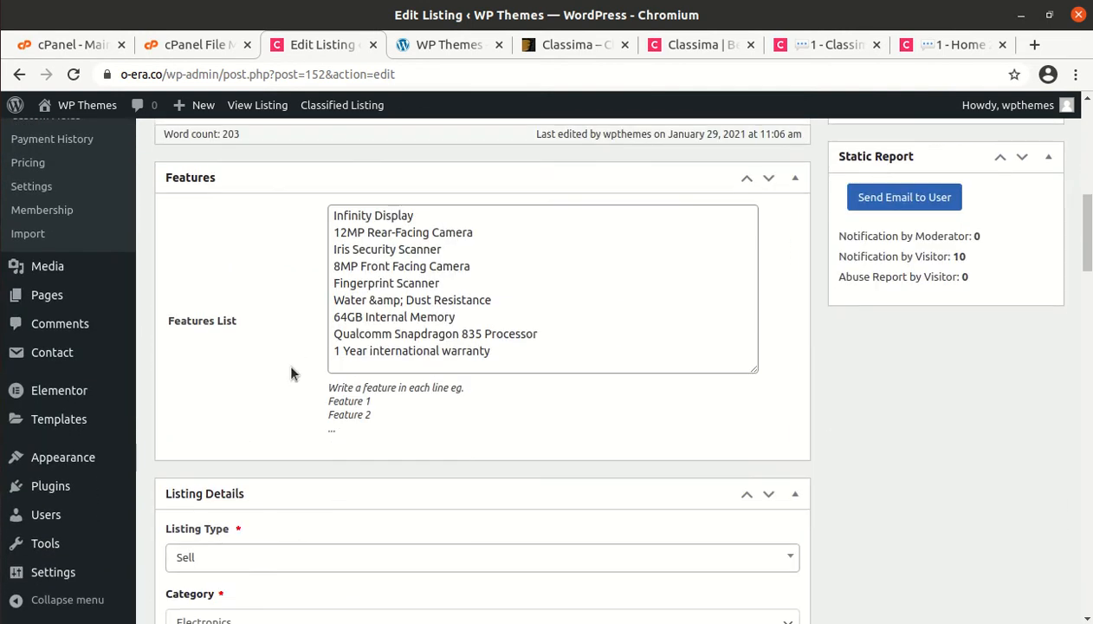
# Examine the Listing Details of the Galaxy Note listing, from listing type, category and pricing to condition, brand, features and authenticity
pyautogui.scroll(-5, 286, 360)
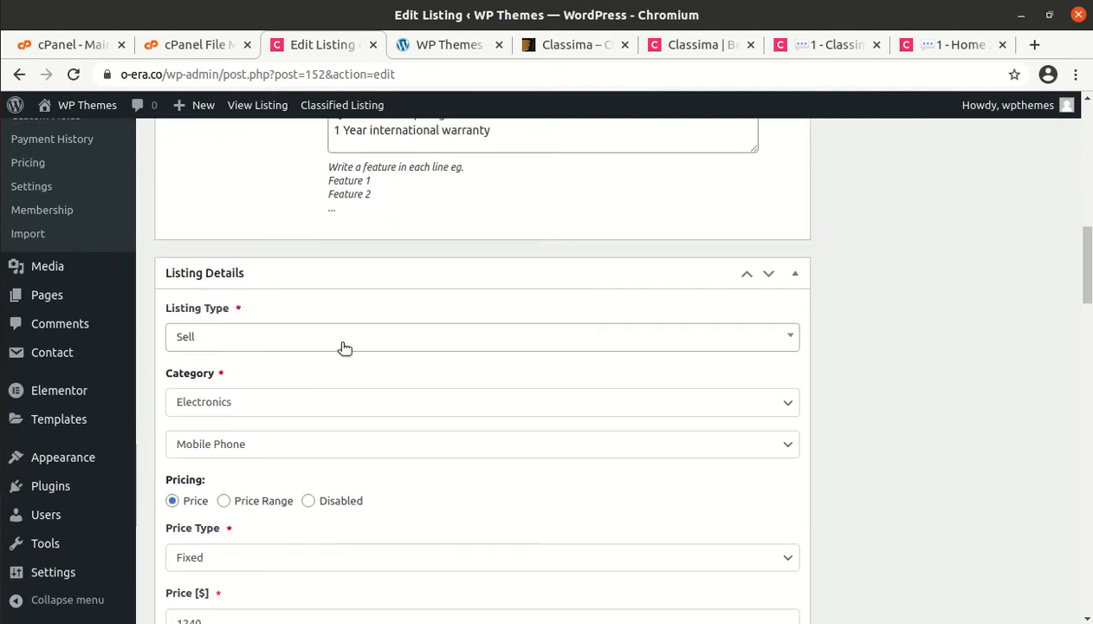
pyautogui.scroll(-1, 291, 433)
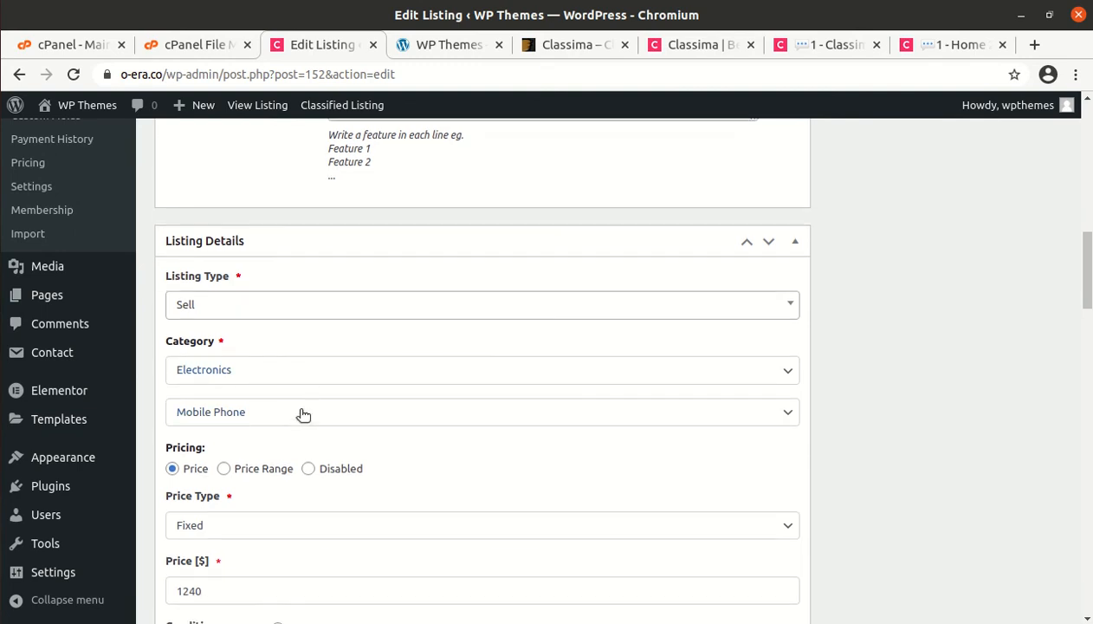
pyautogui.scroll(-1, 284, 446)
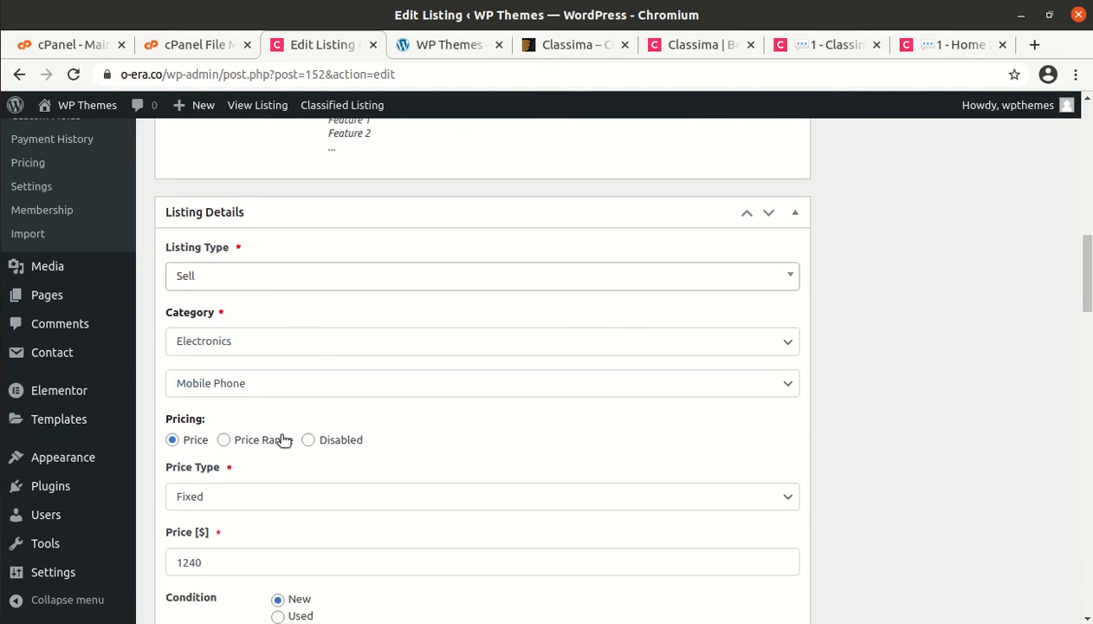
pyautogui.scroll(-4, 286, 441)
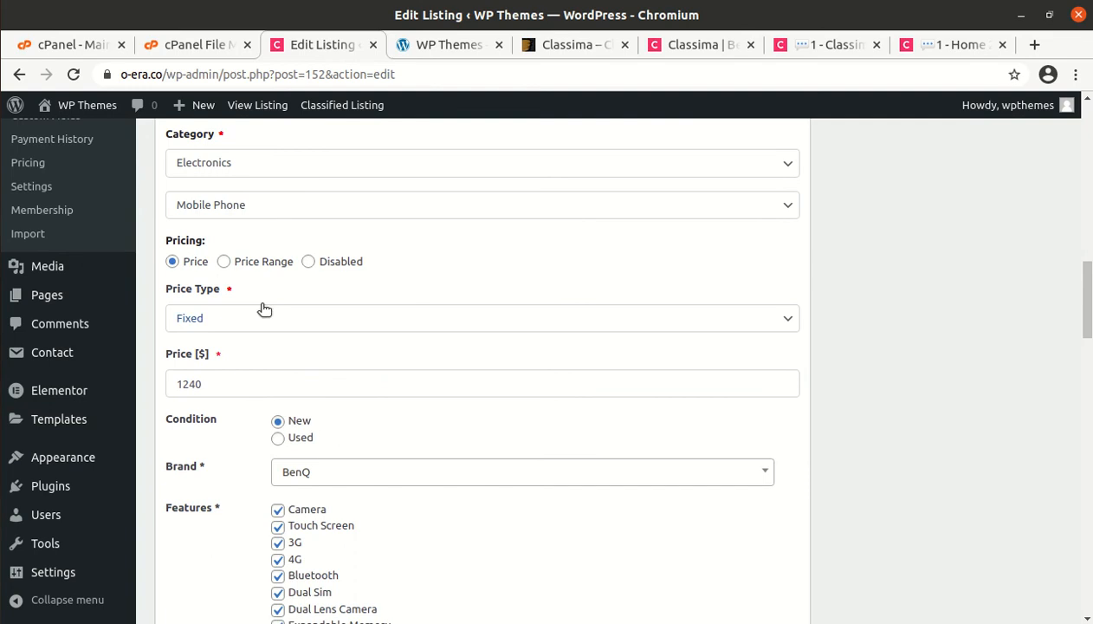
pyautogui.scroll(-4, 227, 437)
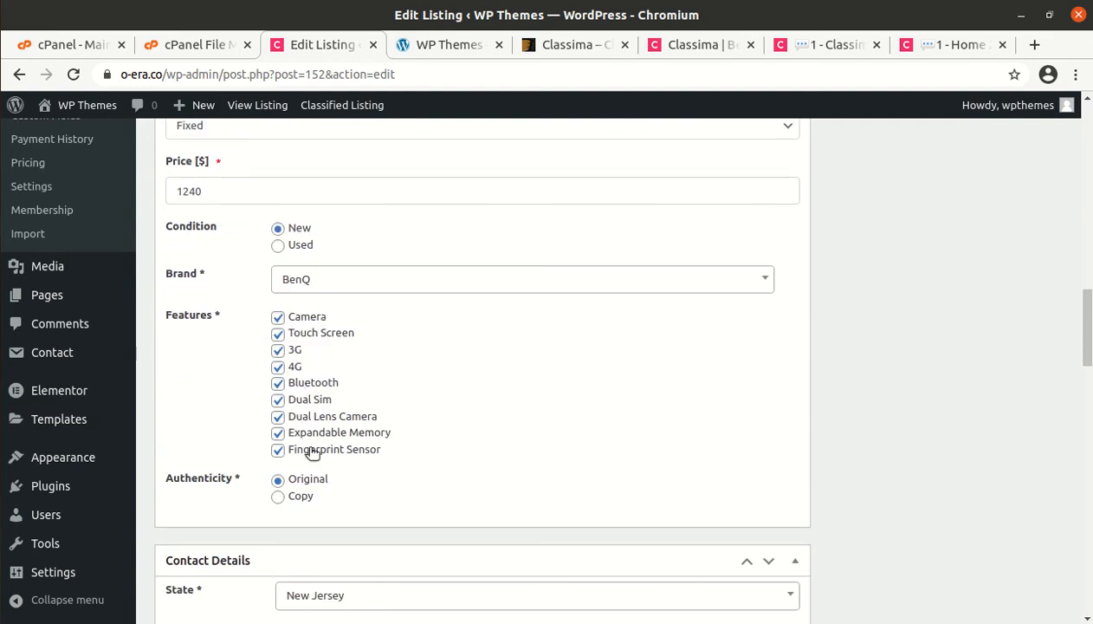
# Examine the Galaxy Note listing's Contact Details, including the location, contact and map fields
pyautogui.scroll(-5, 309, 447)
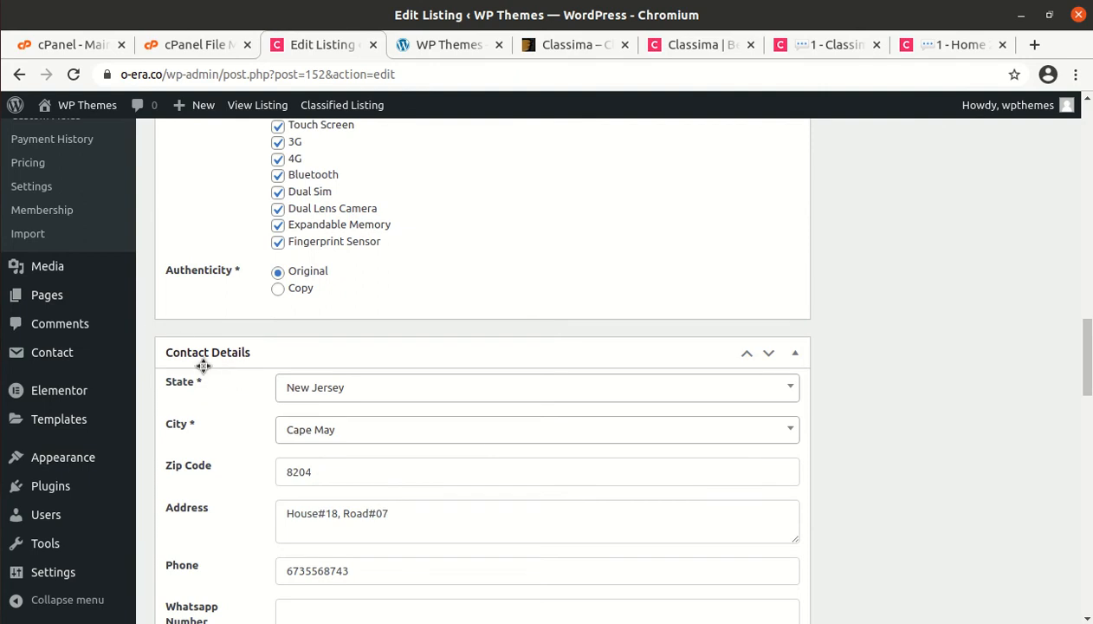
pyautogui.scroll(5, 139, 251)
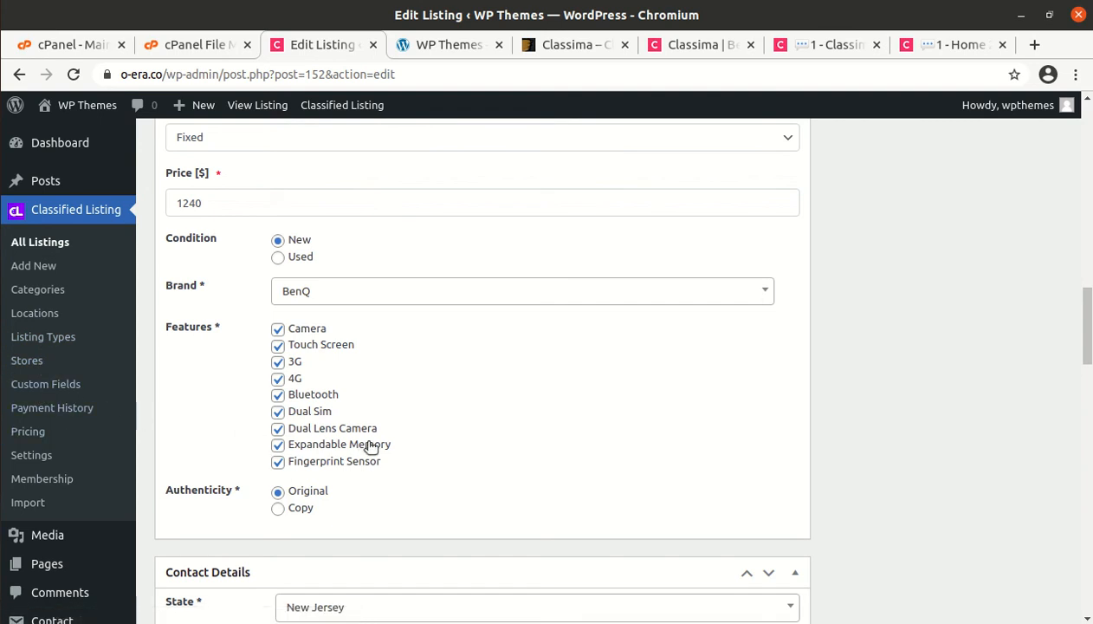
pyautogui.scroll(-5, 367, 442)
pyautogui.scroll(-1, 367, 442)
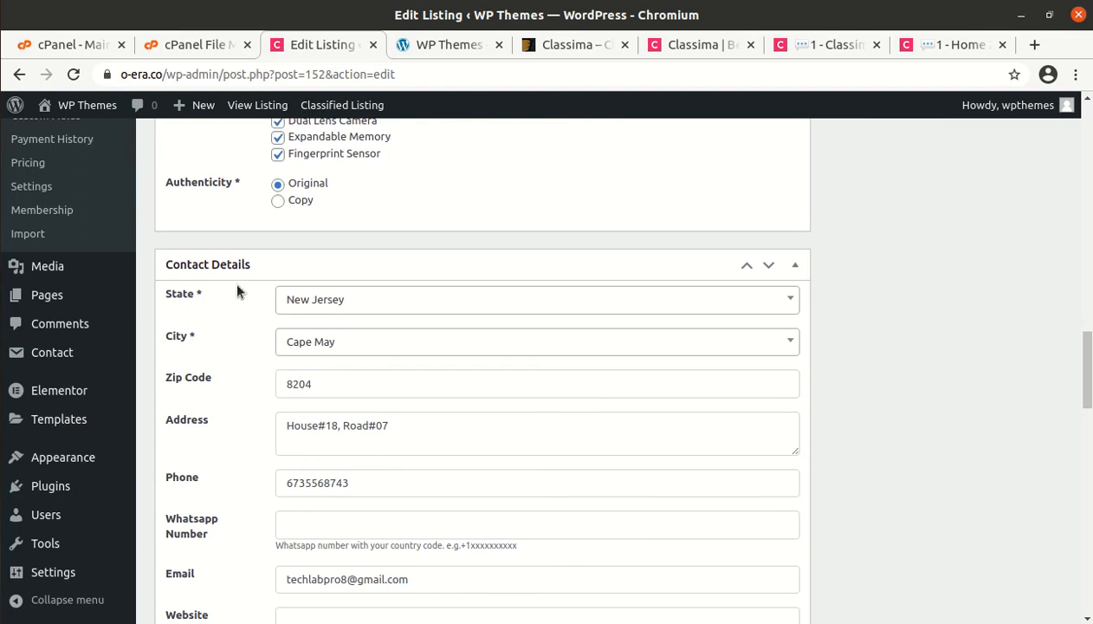
pyautogui.scroll(-14, 364, 370)
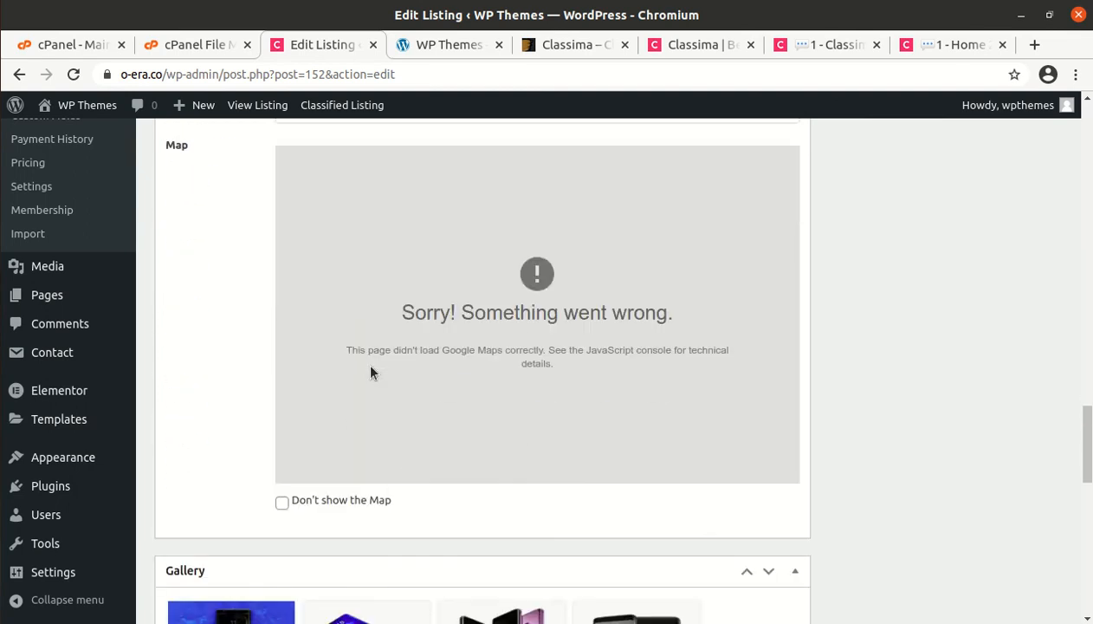
# Examine the Gallery, Video URL, Discussion, Comments and Author sections of the Galaxy Note listing
pyautogui.scroll(-3, 371, 368)
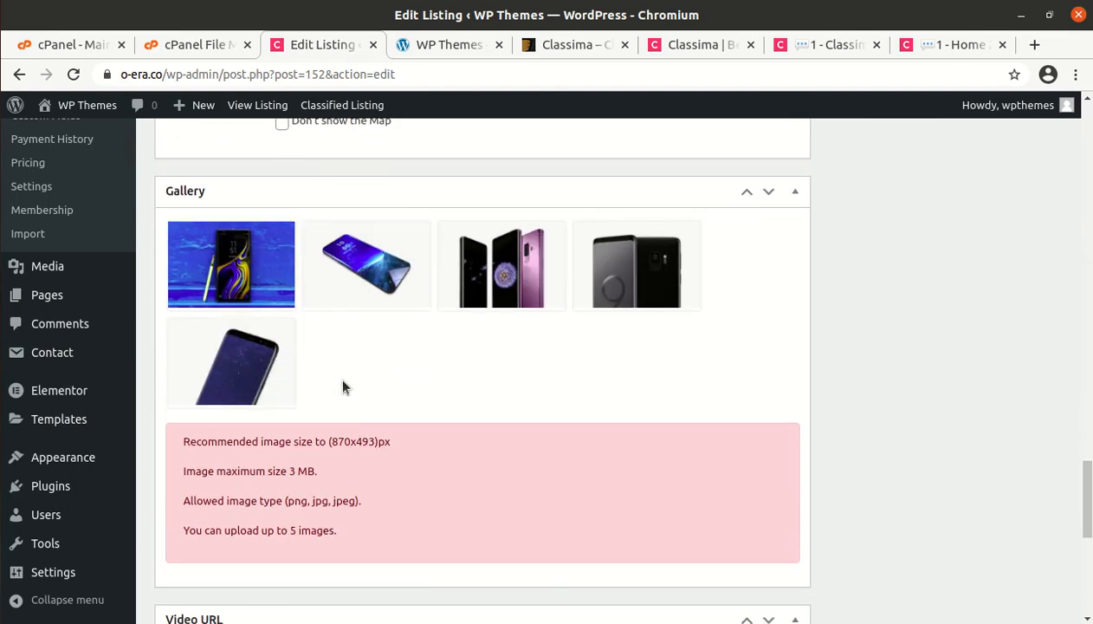
pyautogui.scroll(-3, 342, 385)
pyautogui.scroll(-2, 342, 385)
pyautogui.scroll(-2, 329, 388)
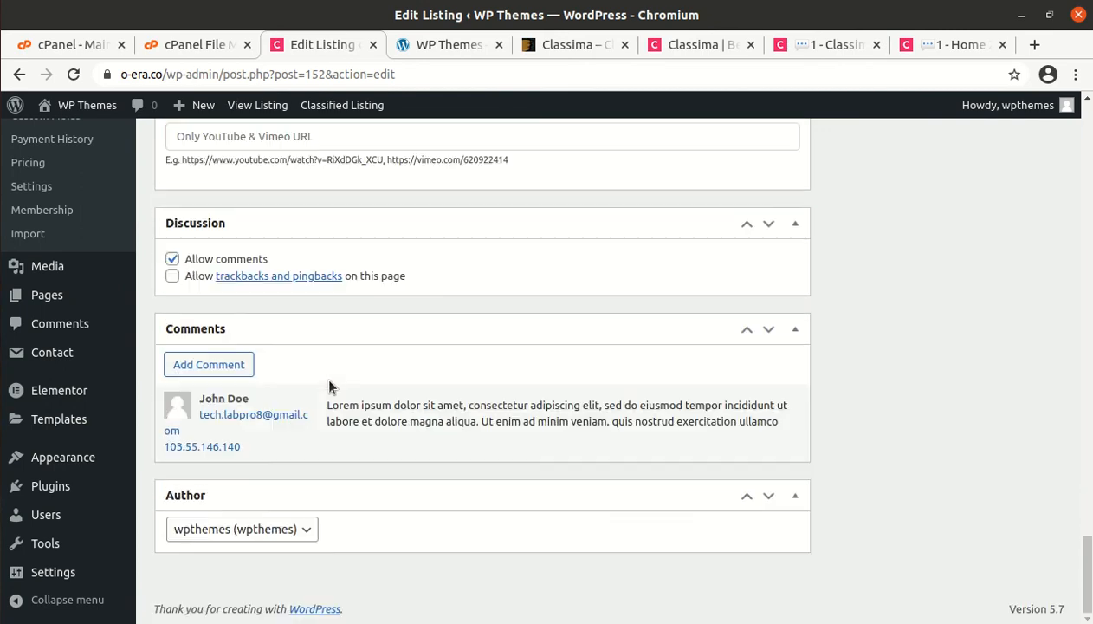
# Open the blank Add New Listing form and examine its Features and Listing Details fields
pyautogui.scroll(7, 329, 385)
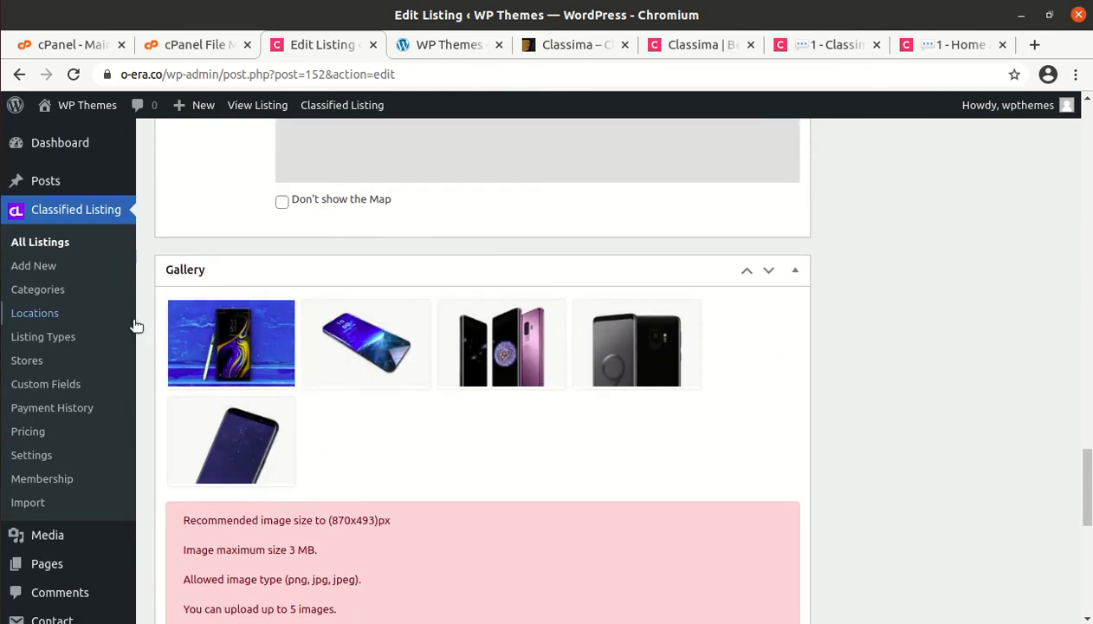
pyautogui.scroll(7, 199, 344)
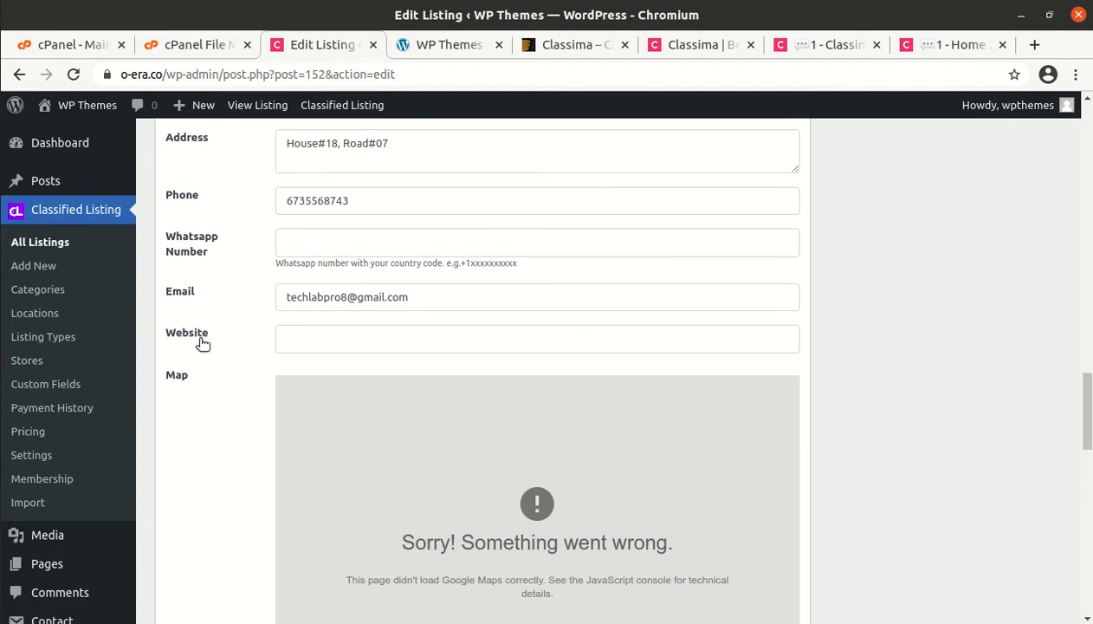
pyautogui.scroll(2, 158, 320)
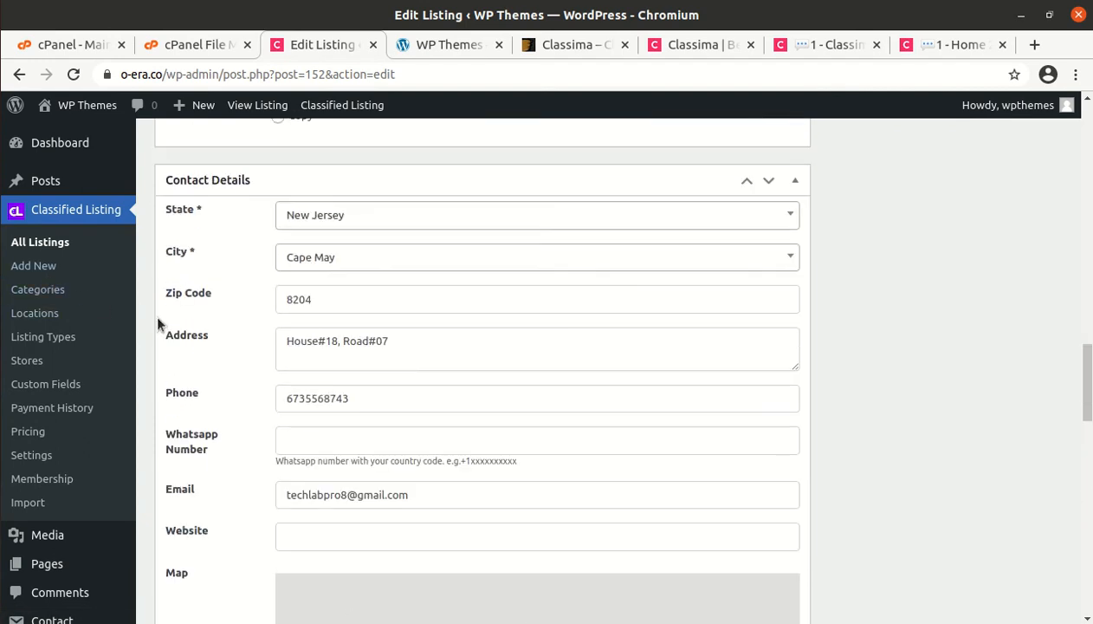
pyautogui.click(46, 268)
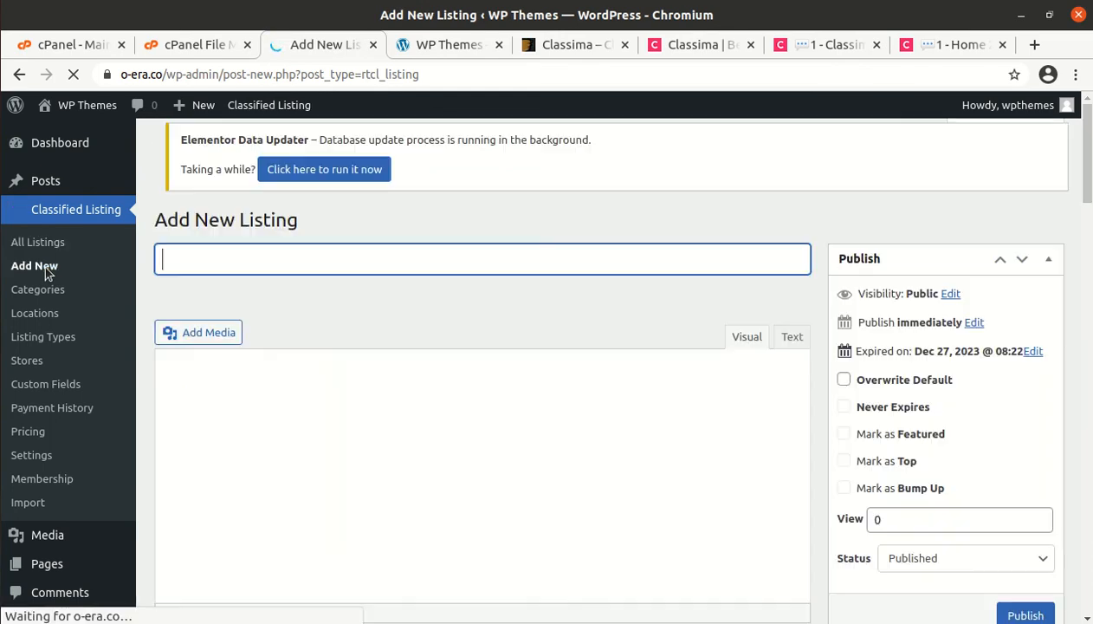
pyautogui.scroll(-10, 242, 407)
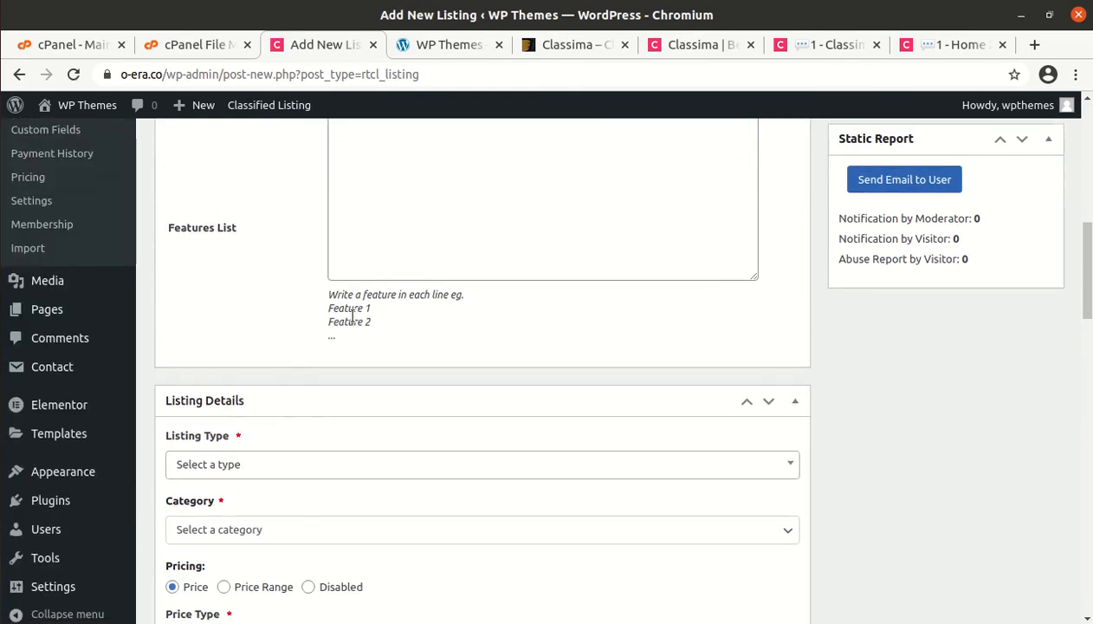
# Open the Listing Categories and examine the new category form's order, types, price units and image options
pyautogui.scroll(3, 264, 449)
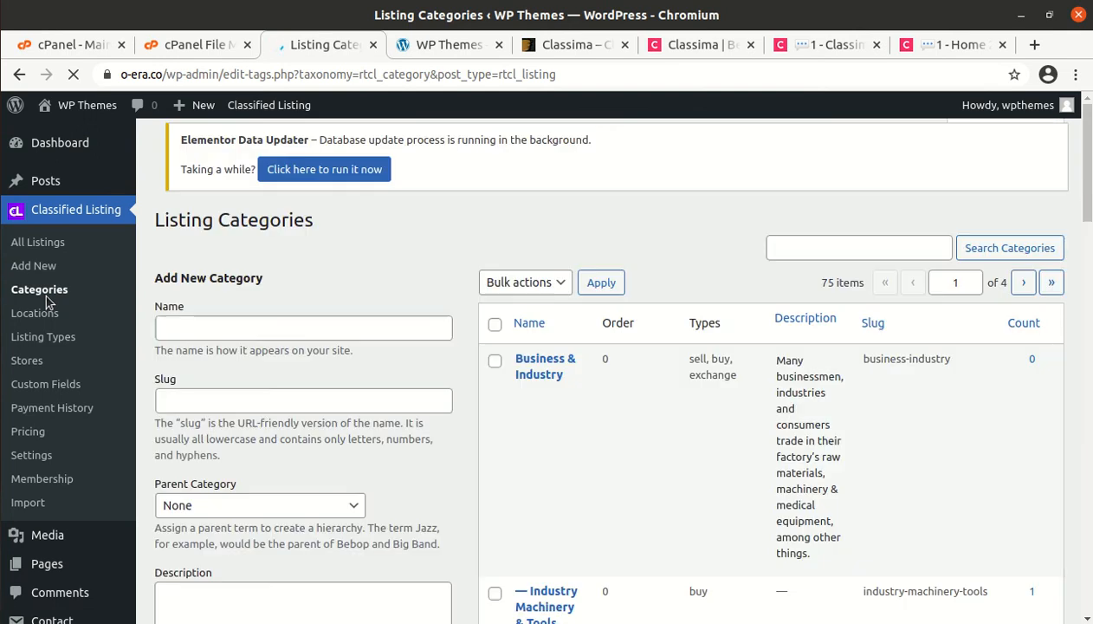
pyautogui.scroll(-7, 457, 468)
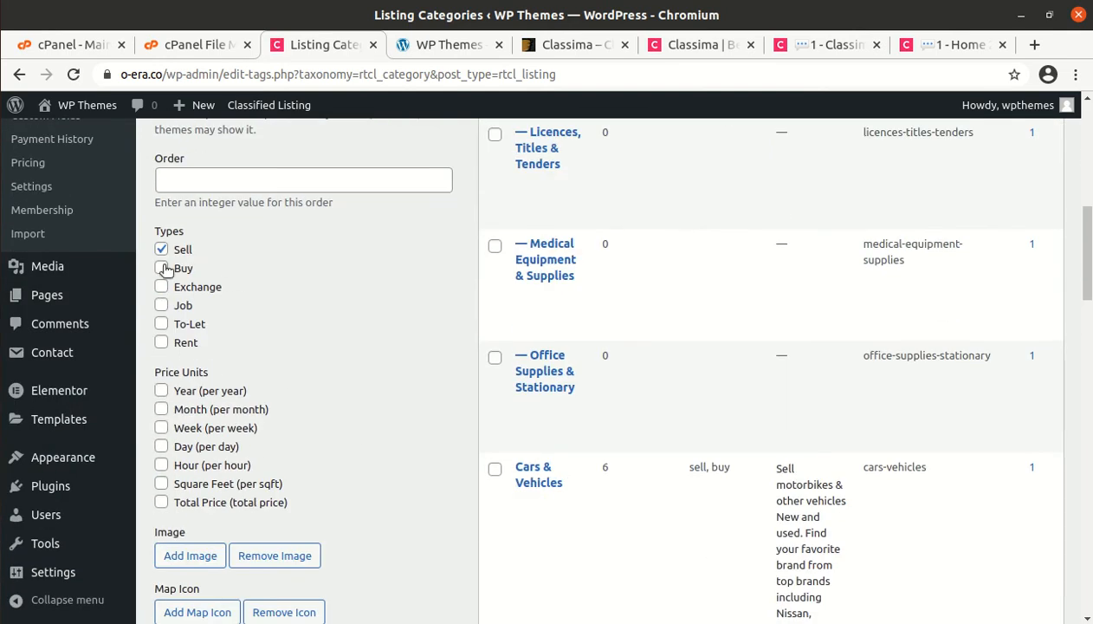
pyautogui.scroll(-2, 220, 359)
pyautogui.scroll(1, 221, 360)
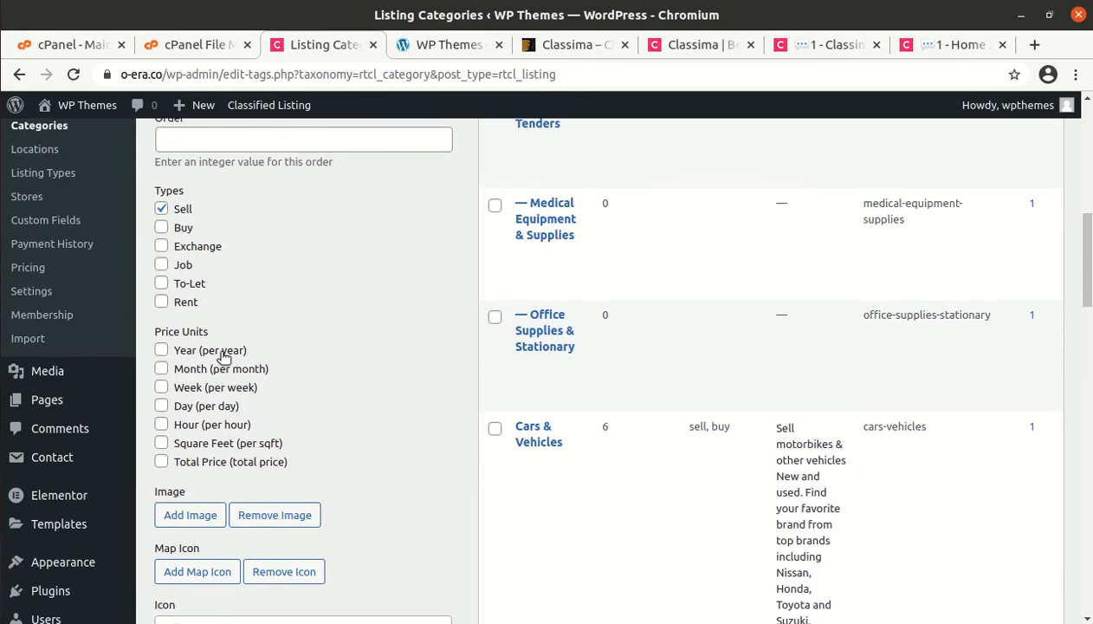
pyautogui.scroll(2, 222, 358)
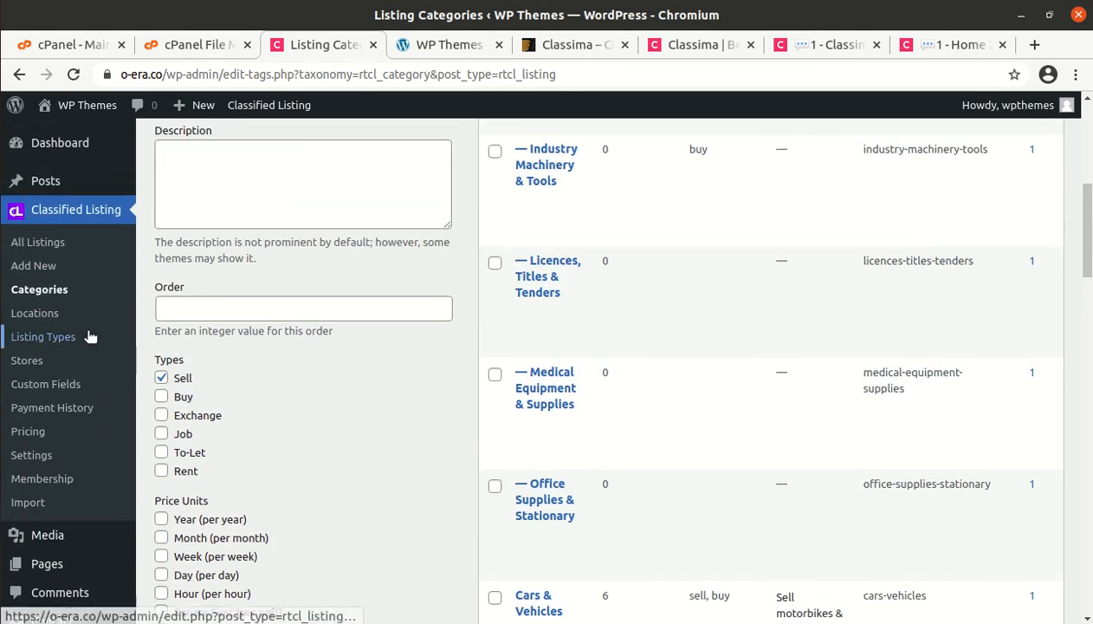
# View the Listing Locations, then examine the available Listing Types
pyautogui.click(32, 313)
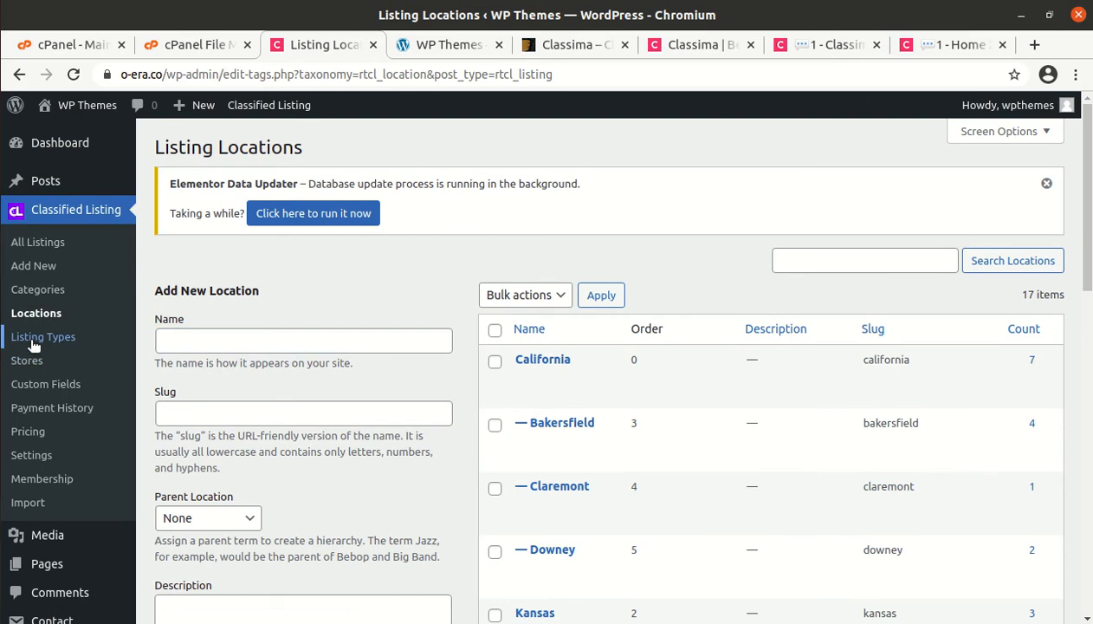
pyautogui.click(32, 339)
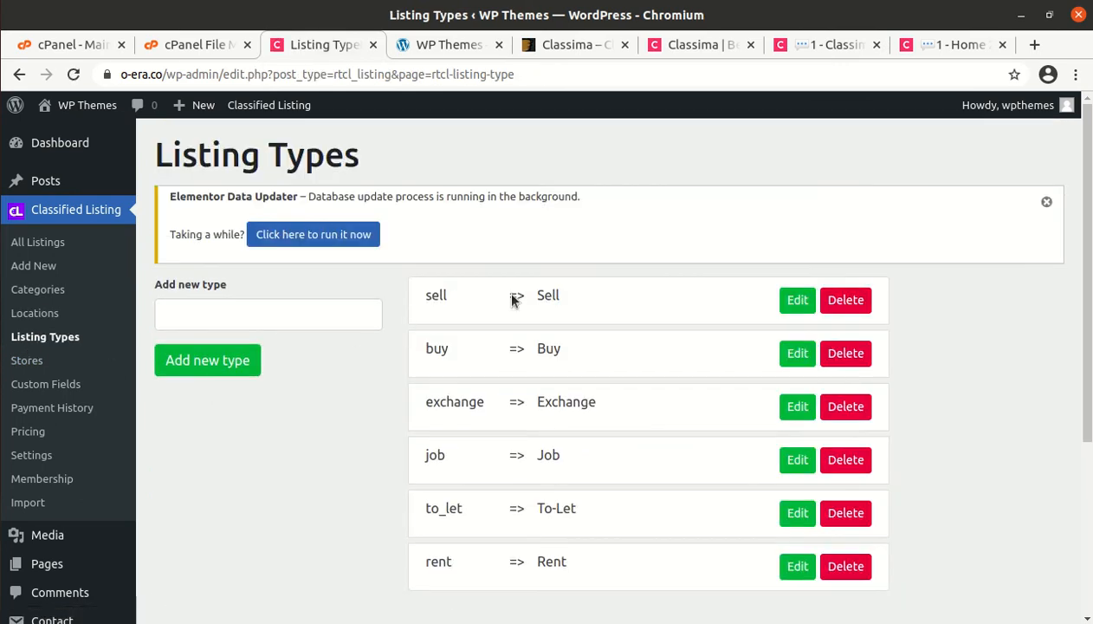
pyautogui.scroll(-3, 559, 347)
pyautogui.scroll(3, 559, 348)
# Open the list of Stores under Classified Listing
pyautogui.click(35, 366)
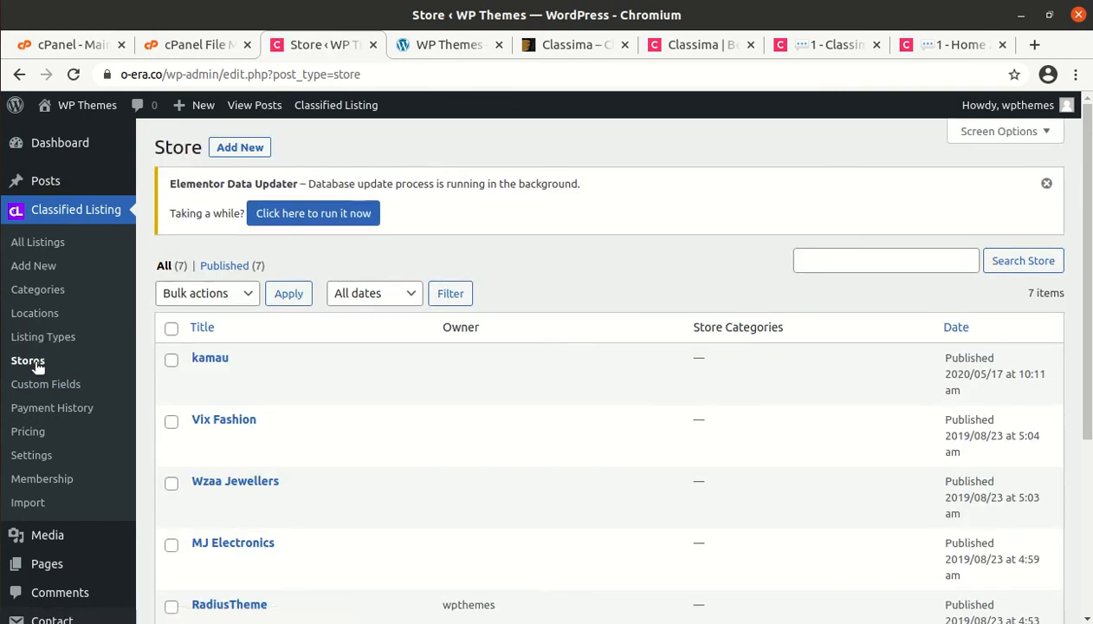
# Open the Custom Fields of Classified Listing and look through the list of field groups
pyautogui.scroll(-4, 37, 364)
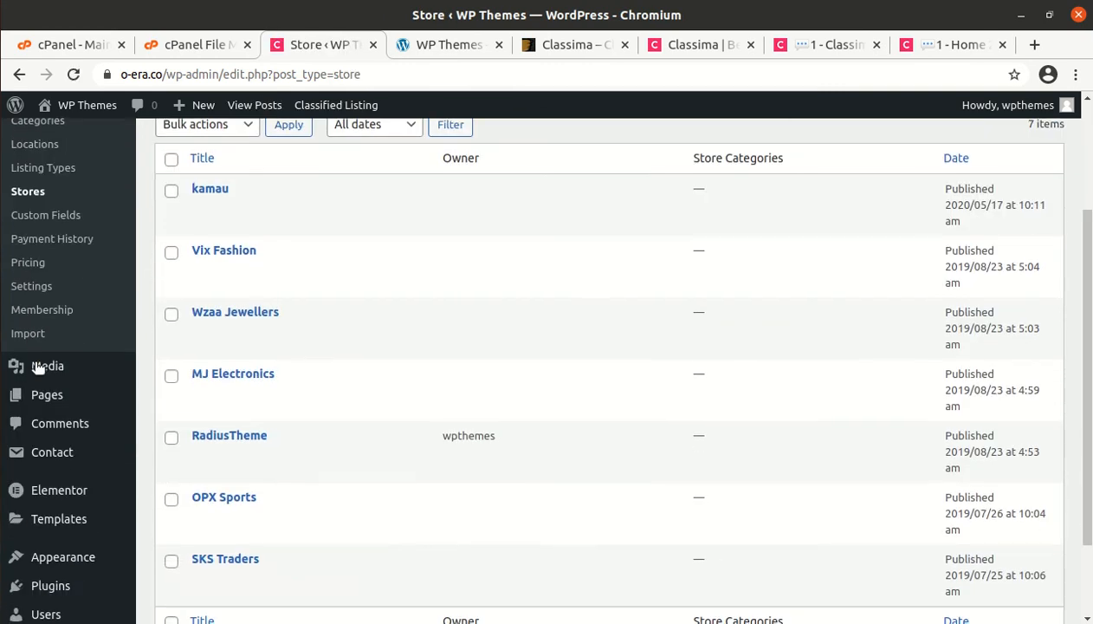
pyautogui.click(38, 227)
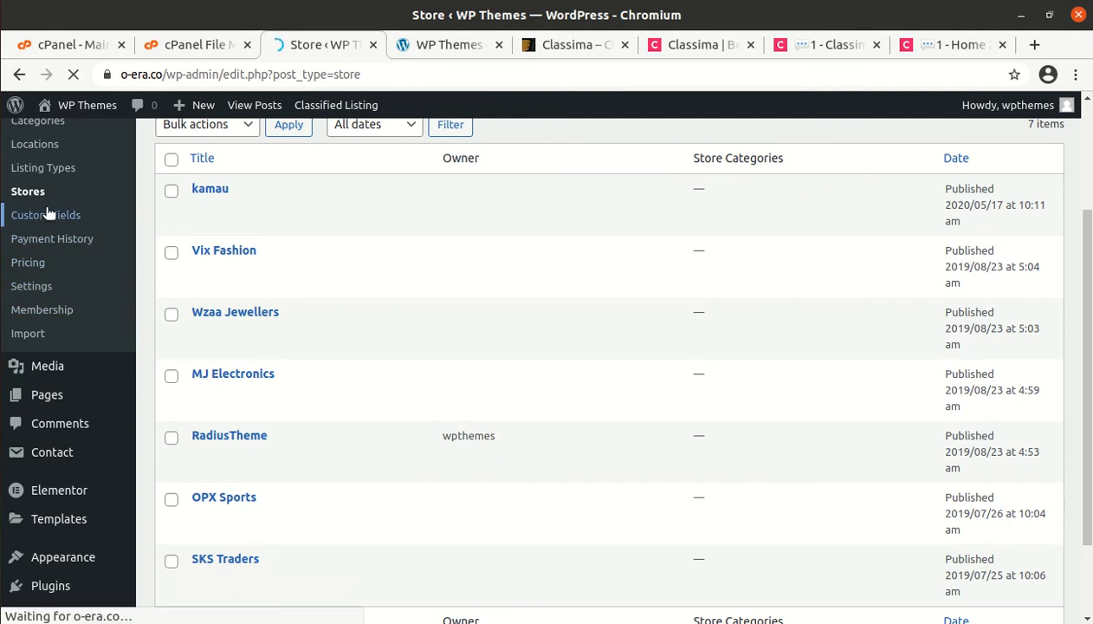
pyautogui.scroll(-4, 288, 413)
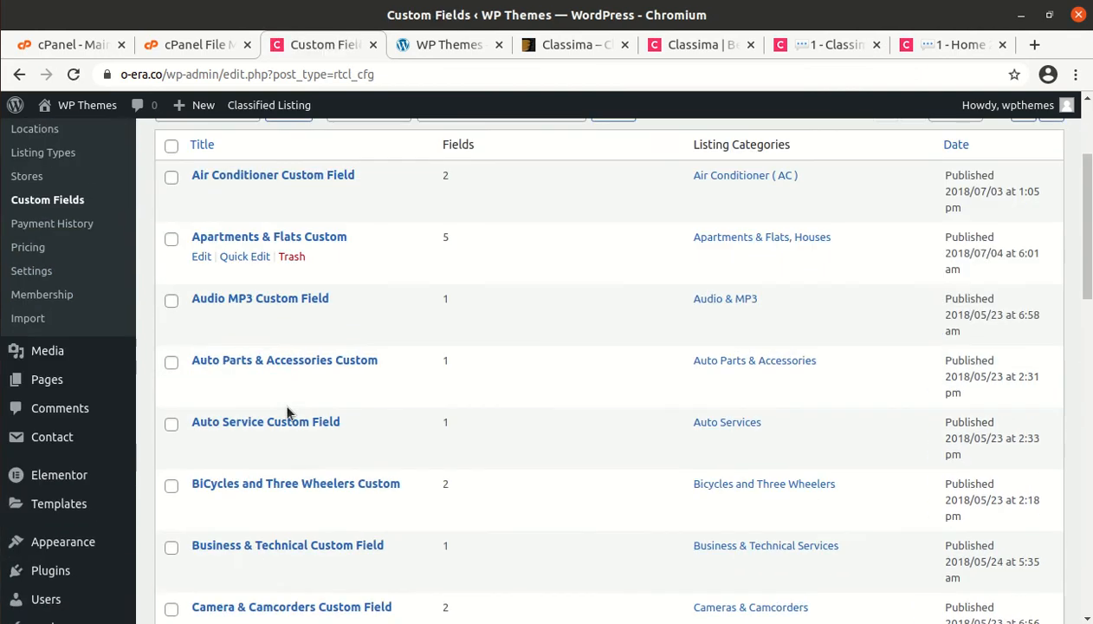
pyautogui.scroll(-2, 288, 413)
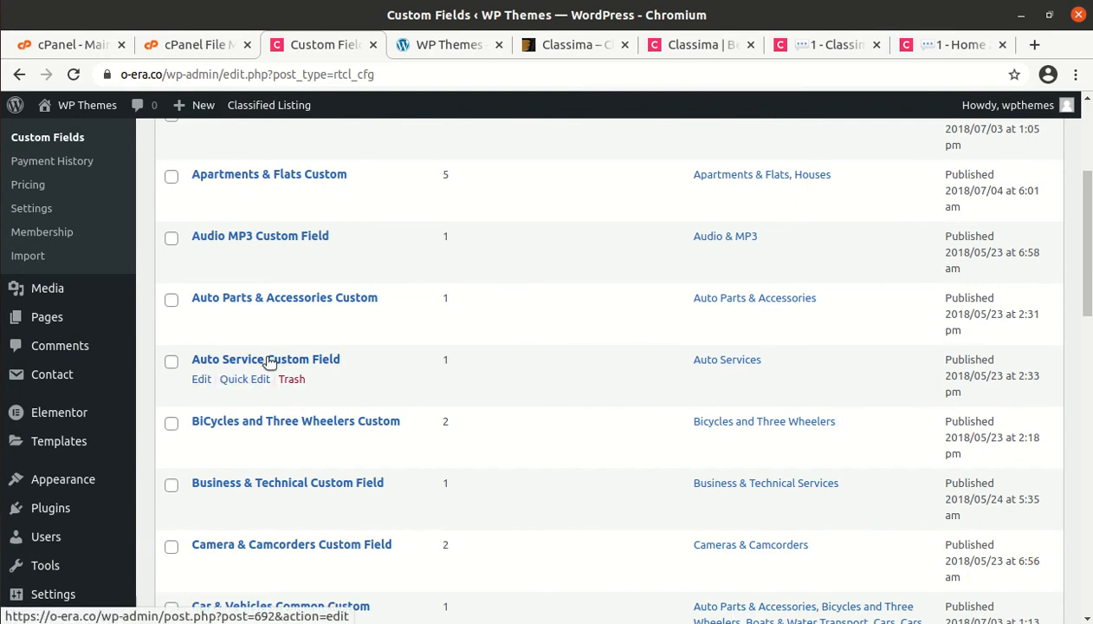
pyautogui.scroll(3, 271, 362)
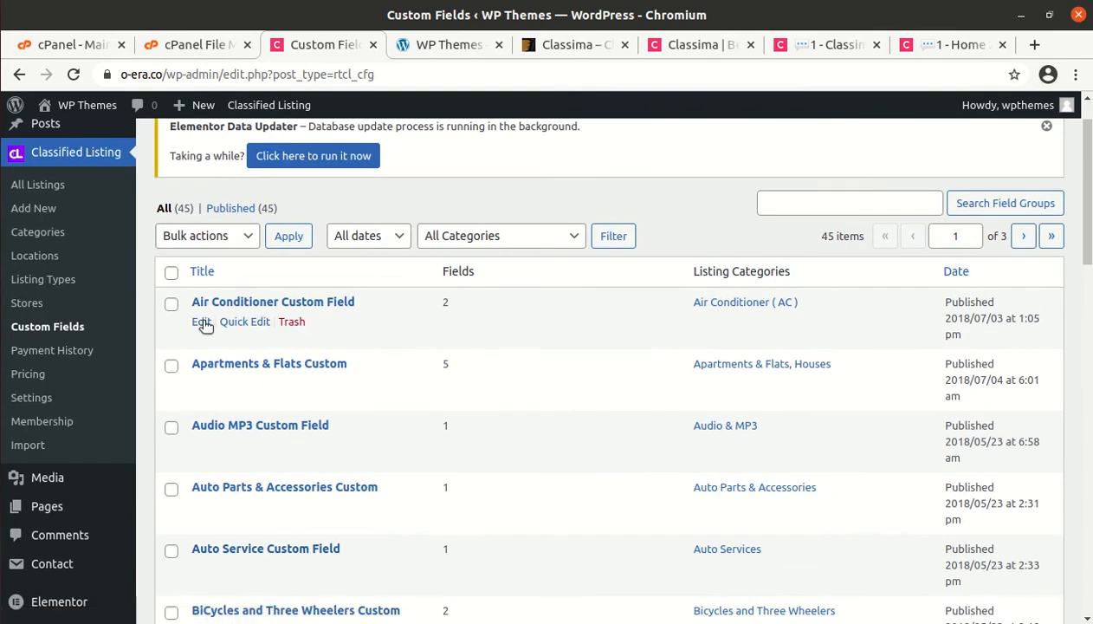
# Open the Air Conditioner Custom Field group for editing and examine its category assignment and the Size field's label, slug and description
pyautogui.click(202, 323)
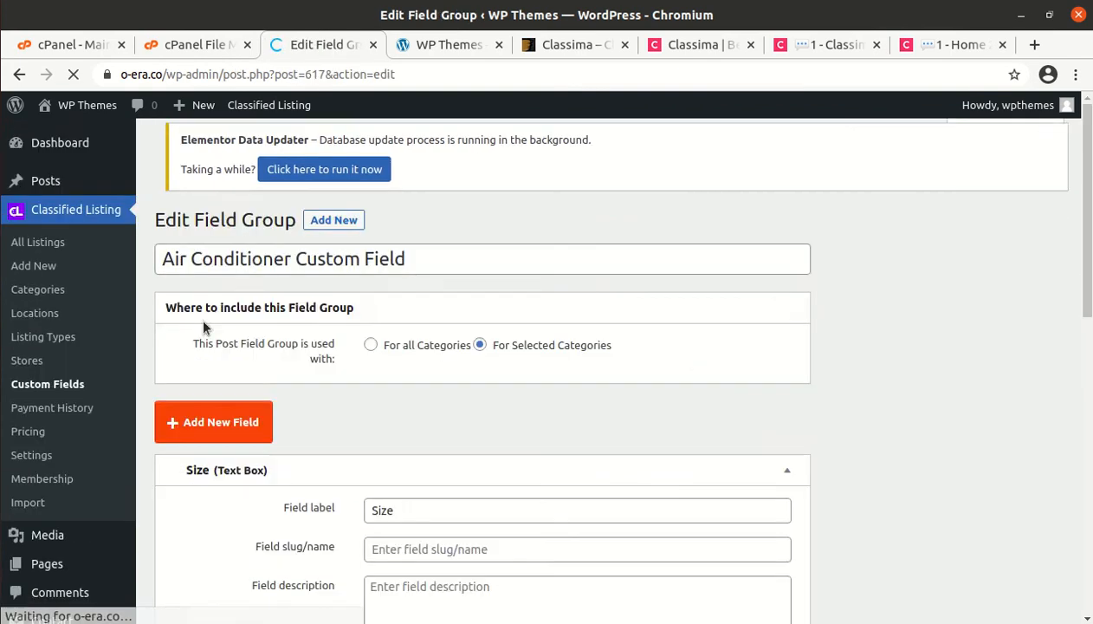
pyautogui.scroll(-3, 377, 393)
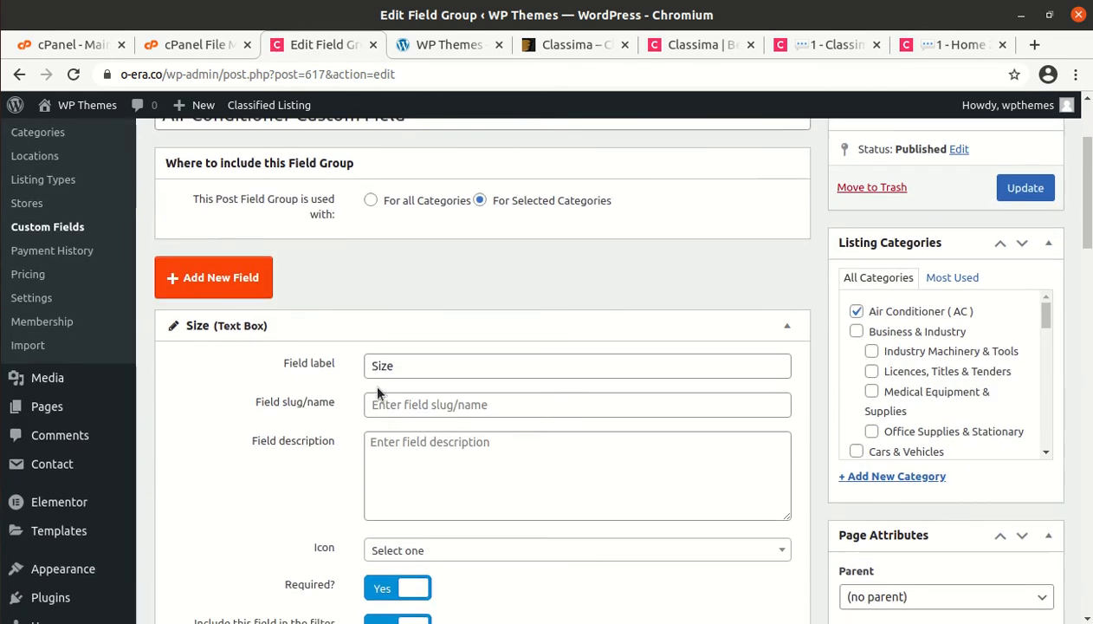
pyautogui.scroll(-2, 452, 268)
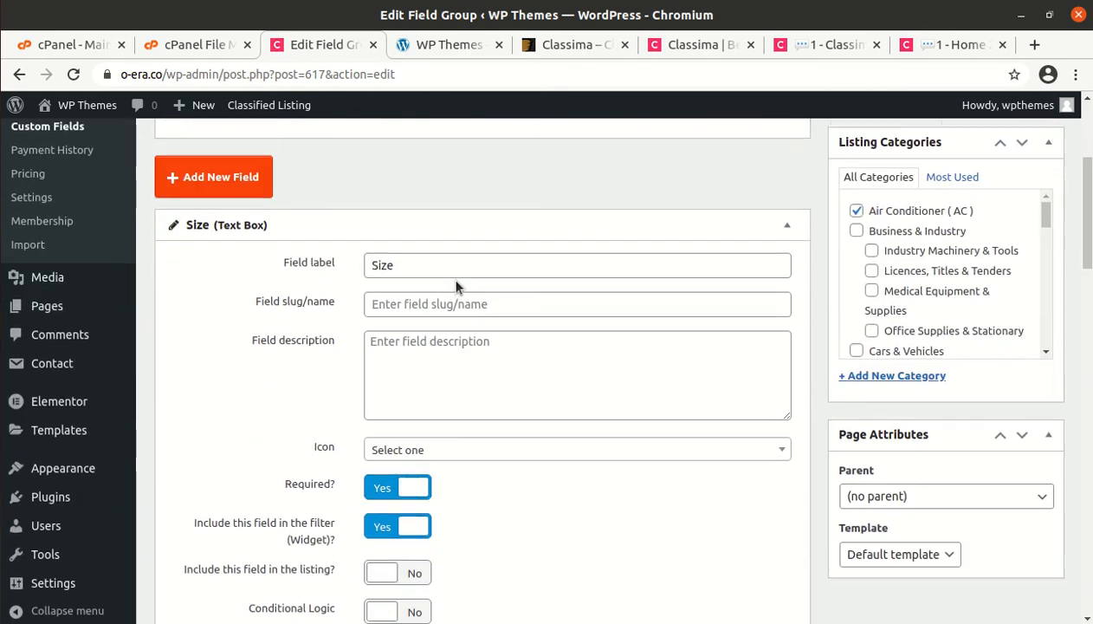
pyautogui.scroll(5, 455, 286)
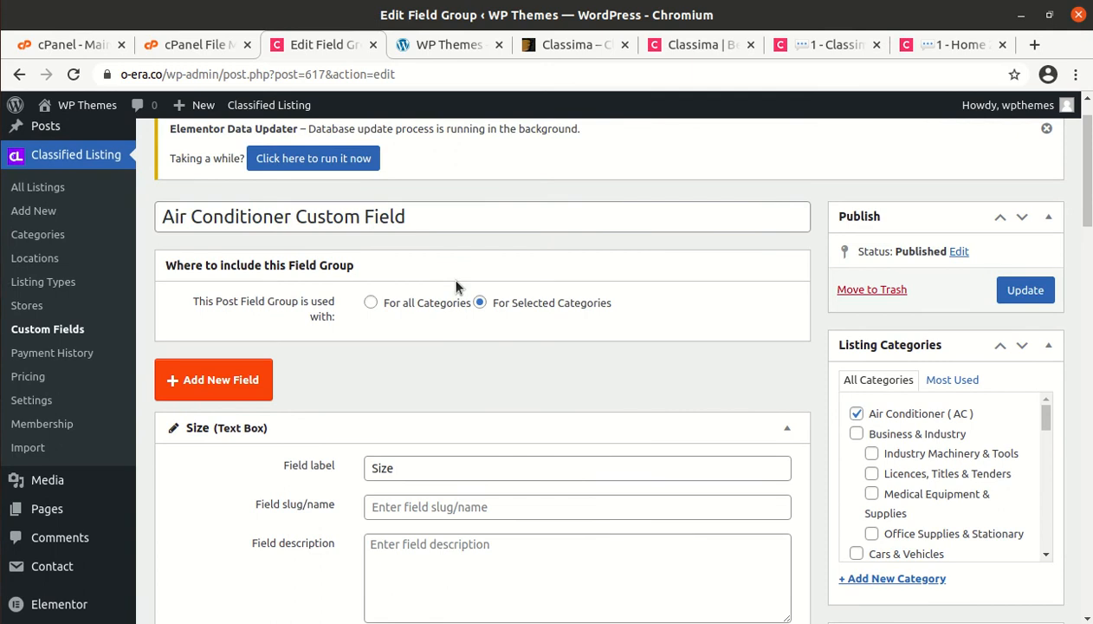
pyautogui.scroll(-3, 455, 287)
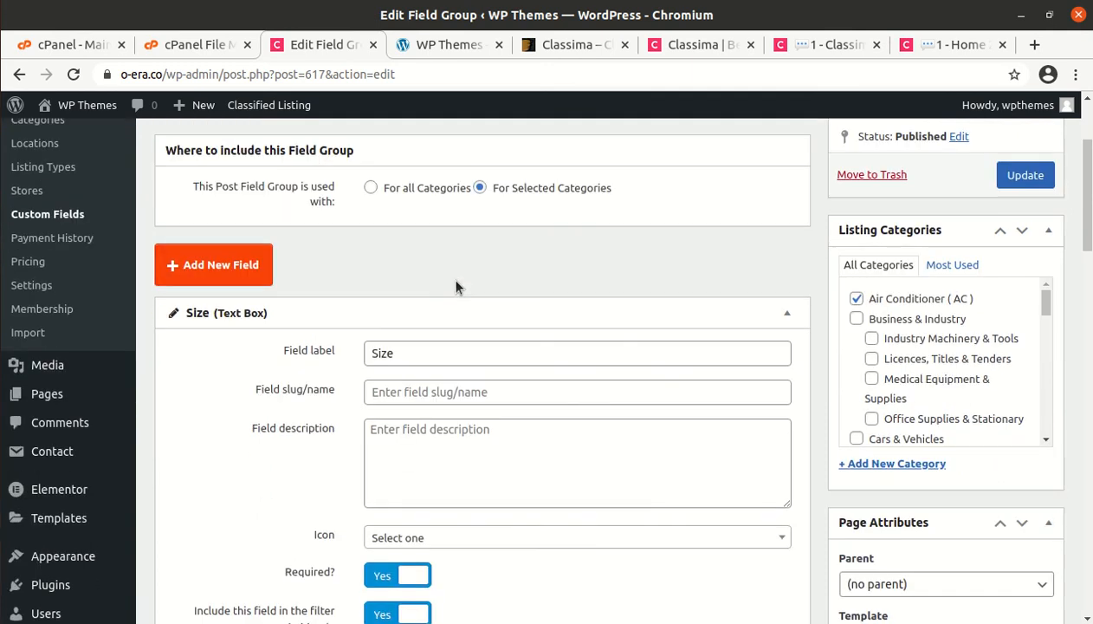
pyautogui.scroll(2, 456, 279)
pyautogui.scroll(1, 455, 280)
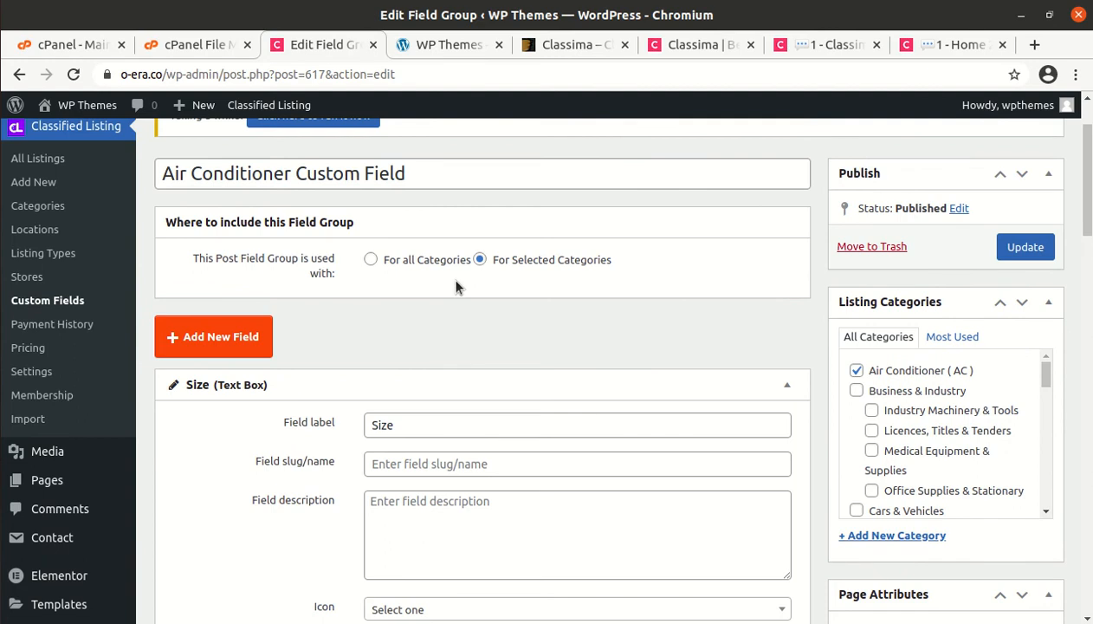
# Examine the remaining Size field settings and the full list of brand options in the group's second field
pyautogui.scroll(-4, 456, 287)
pyautogui.scroll(-5, 456, 280)
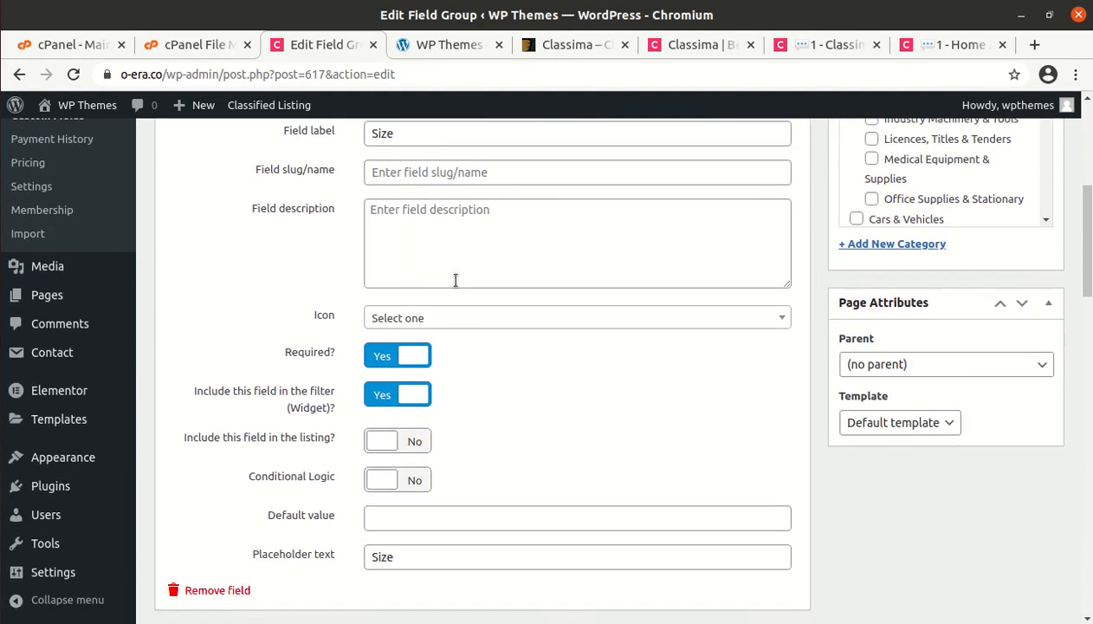
pyautogui.scroll(-9, 369, 435)
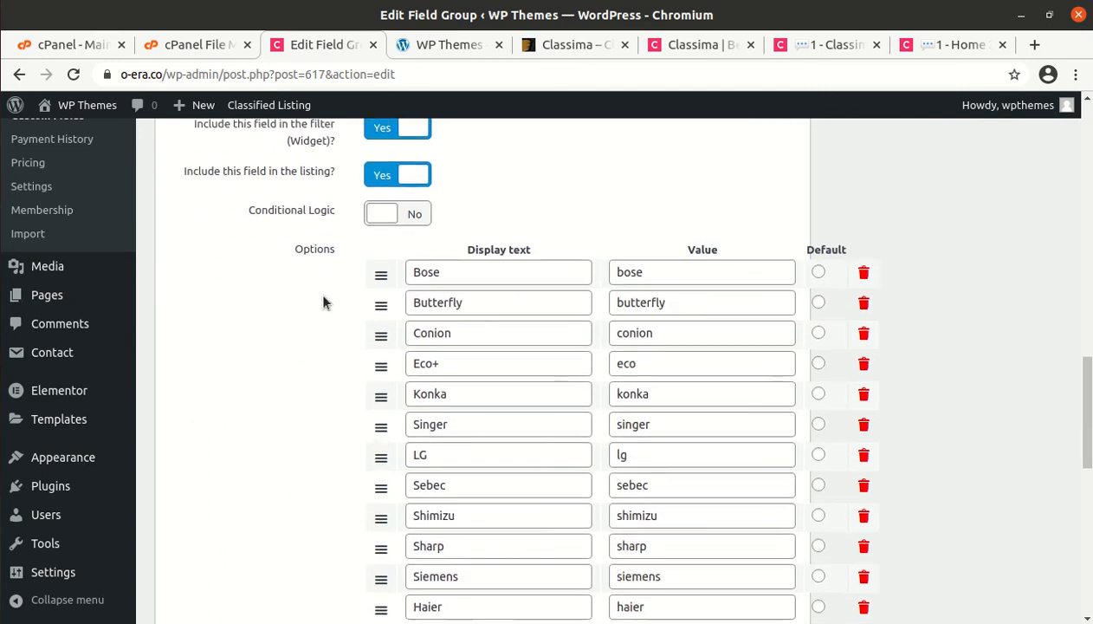
pyautogui.scroll(-11, 613, 265)
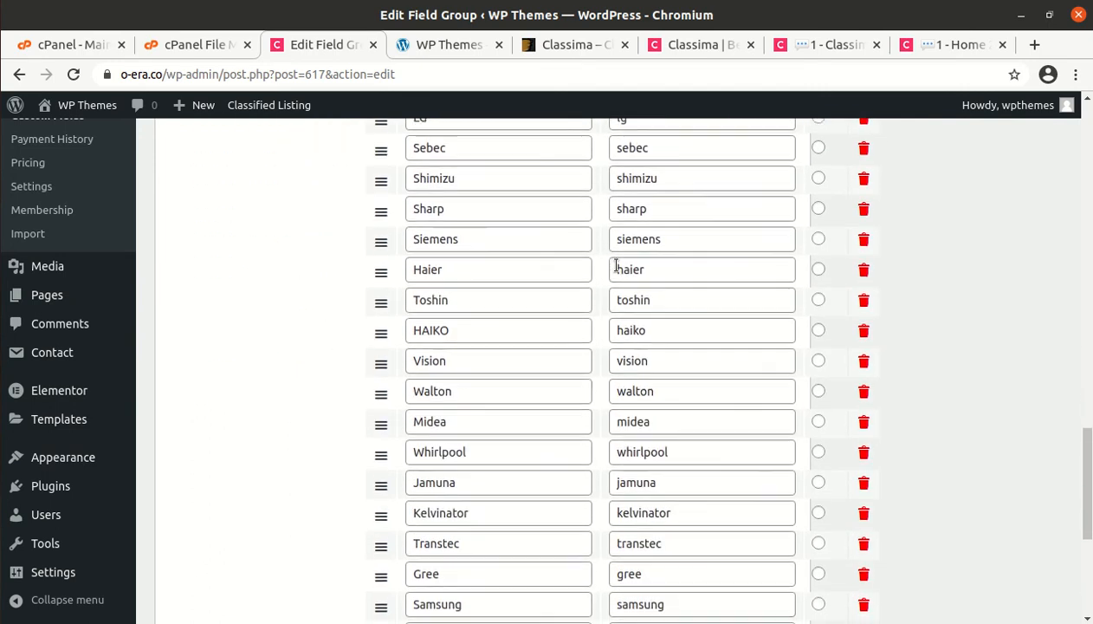
pyautogui.scroll(12, 616, 301)
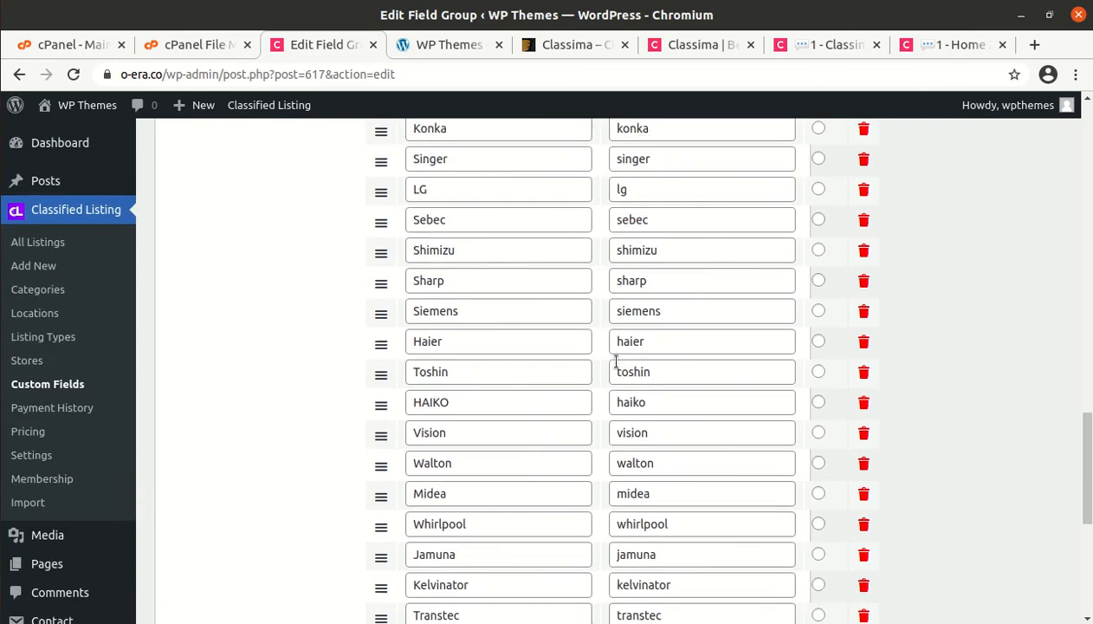
pyautogui.scroll(-12, 616, 362)
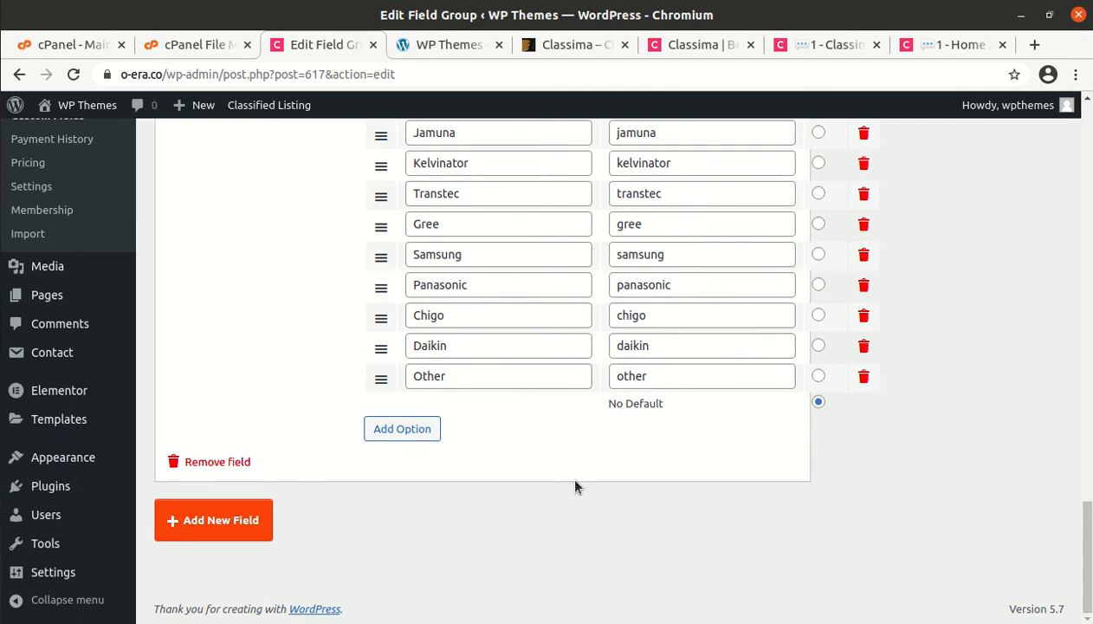
pyautogui.scroll(12, 575, 487)
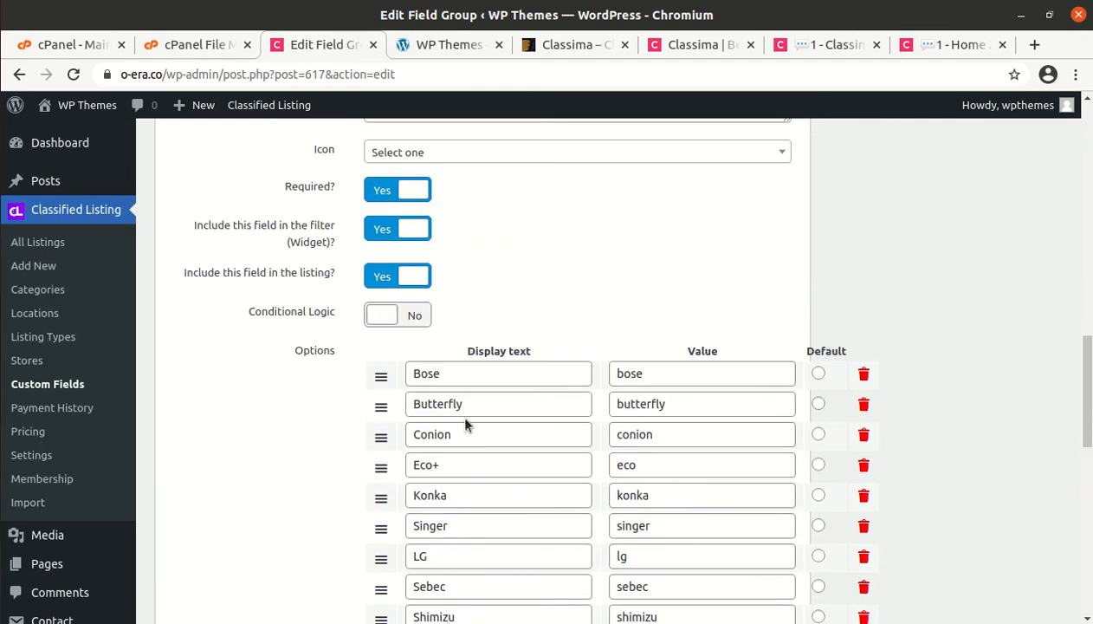
# Open the Payment History and look through the recorded membership payments
pyautogui.click(63, 410)
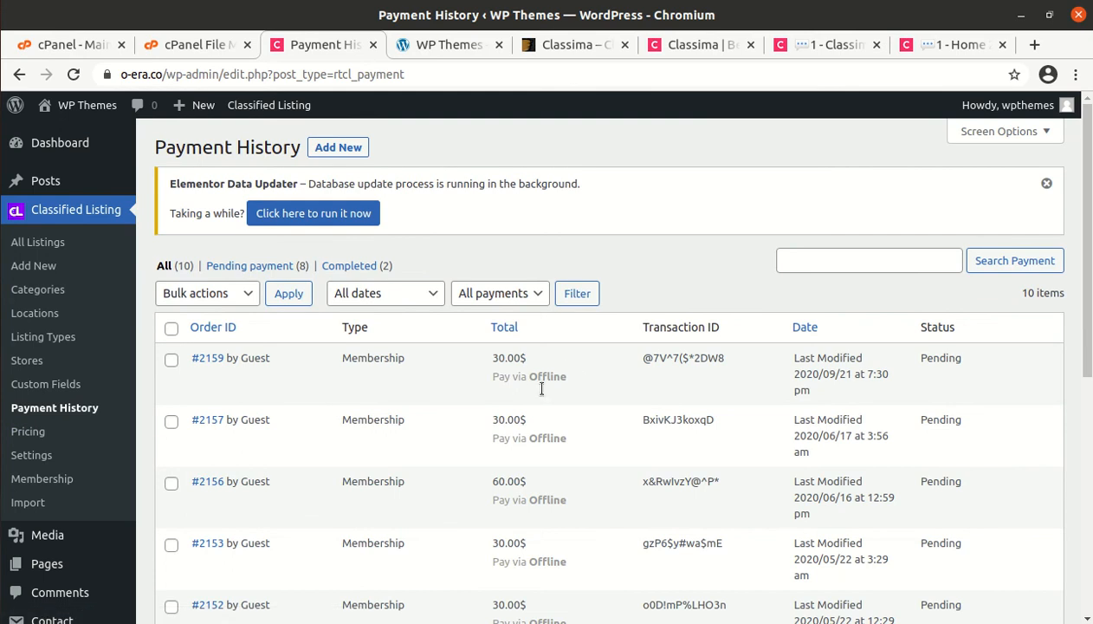
pyautogui.scroll(-5, 414, 420)
pyautogui.scroll(5, 414, 420)
pyautogui.scroll(-1, 414, 419)
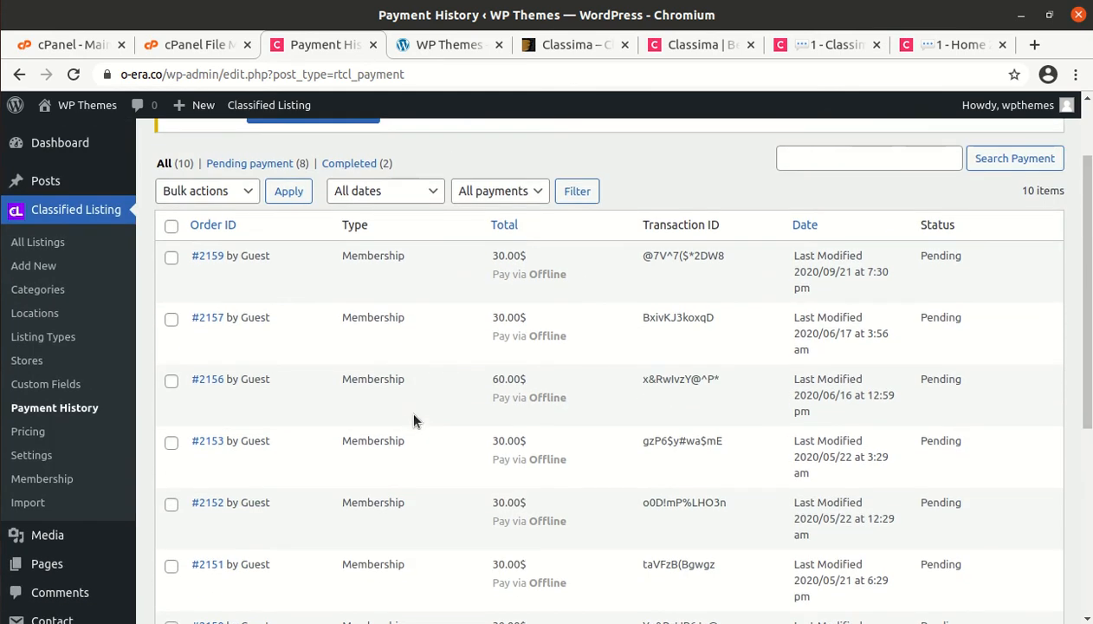
# Review the Pricing plans of Classified Listing, then open its general Settings
pyautogui.click(30, 437)
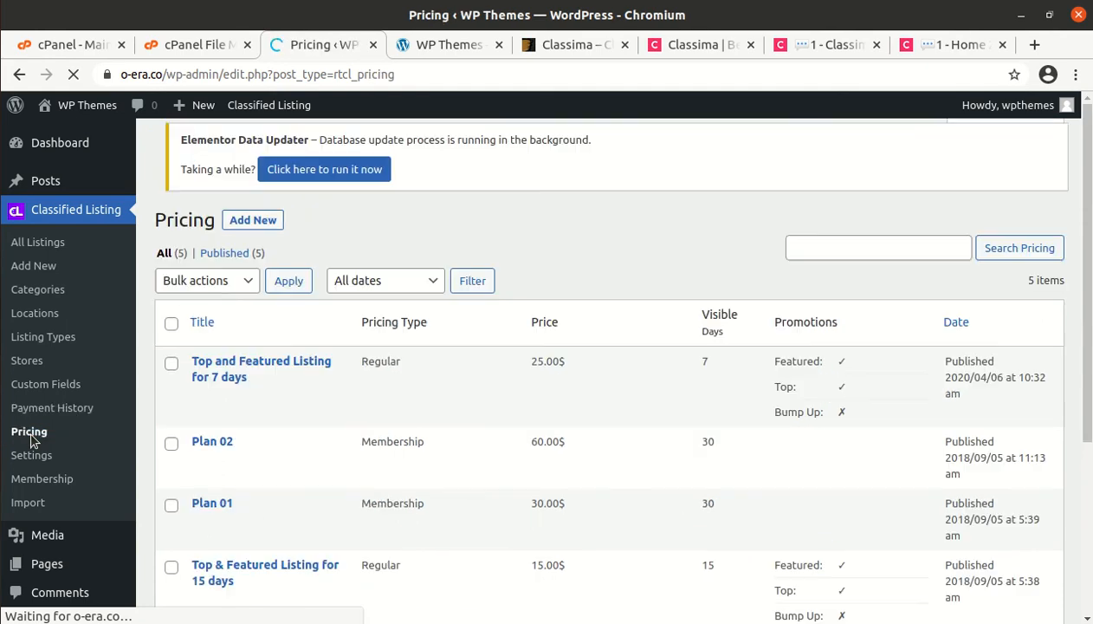
pyautogui.moveTo(260, 414)
pyautogui.scroll(-2, 265, 415)
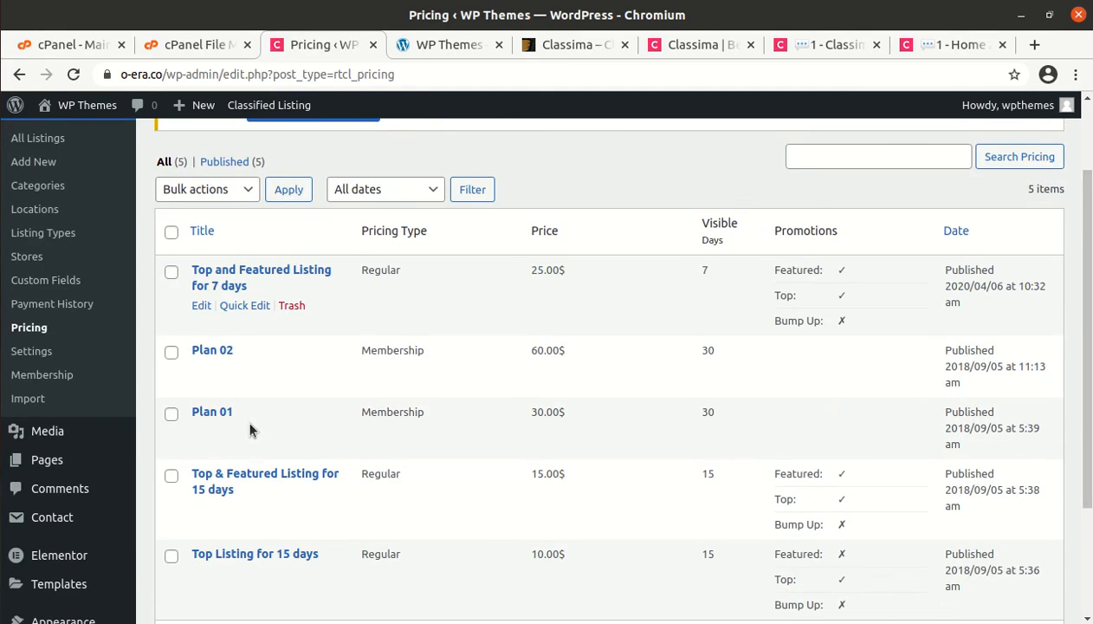
pyautogui.click(33, 352)
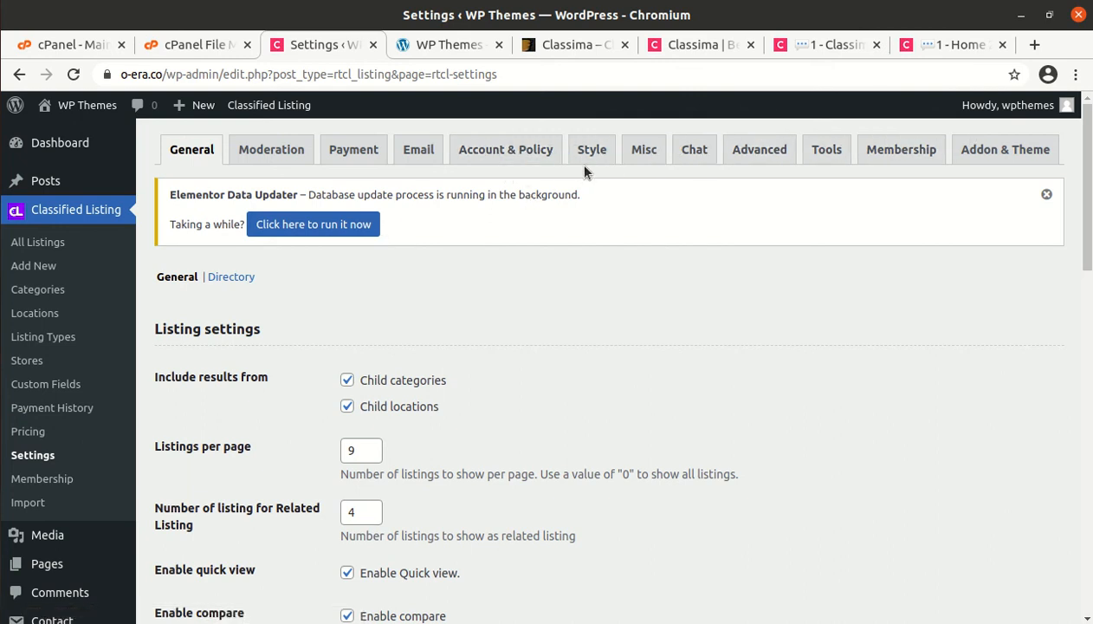
# View the Classified Listing Membership management page, then its Import page
pyautogui.click(51, 483)
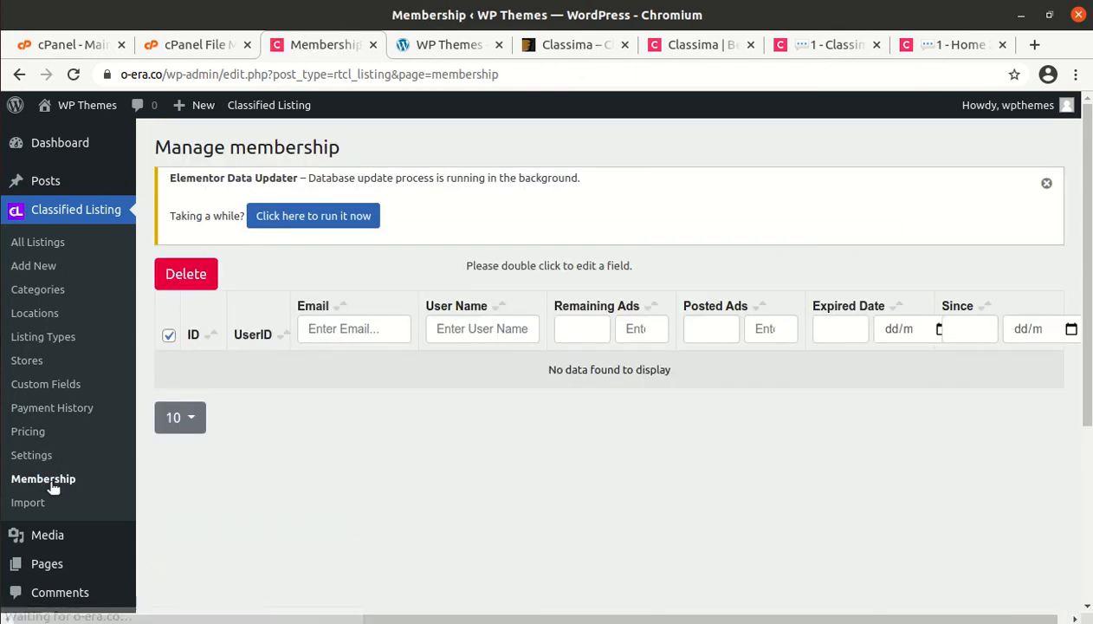
pyautogui.click(28, 505)
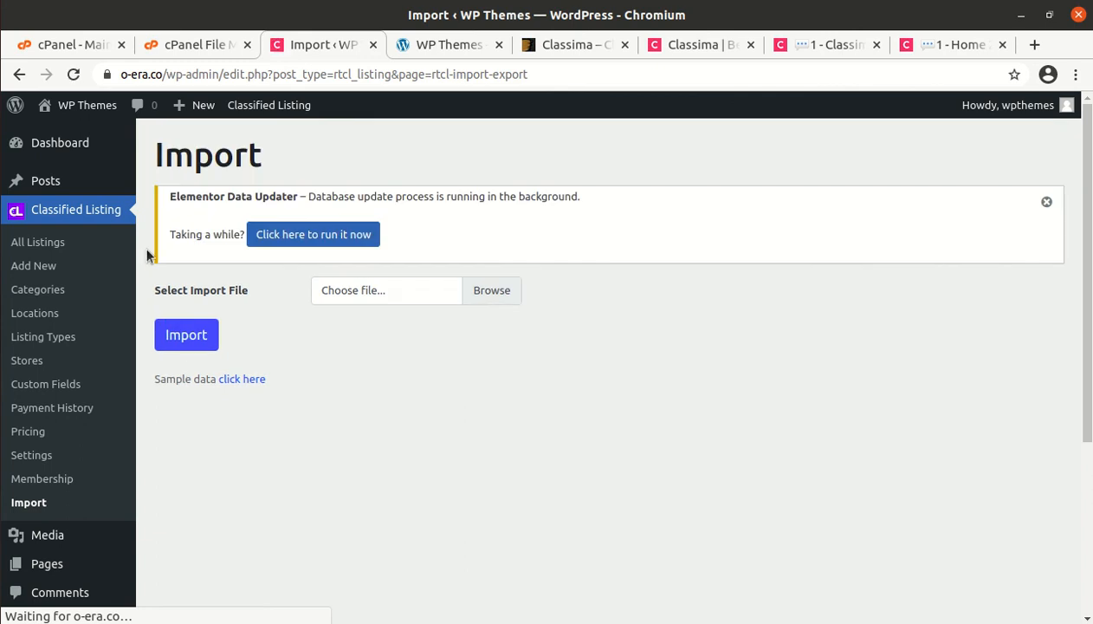
# Return to the WordPress Dashboard and look through its overview and news sections
pyautogui.moveTo(82, 148)
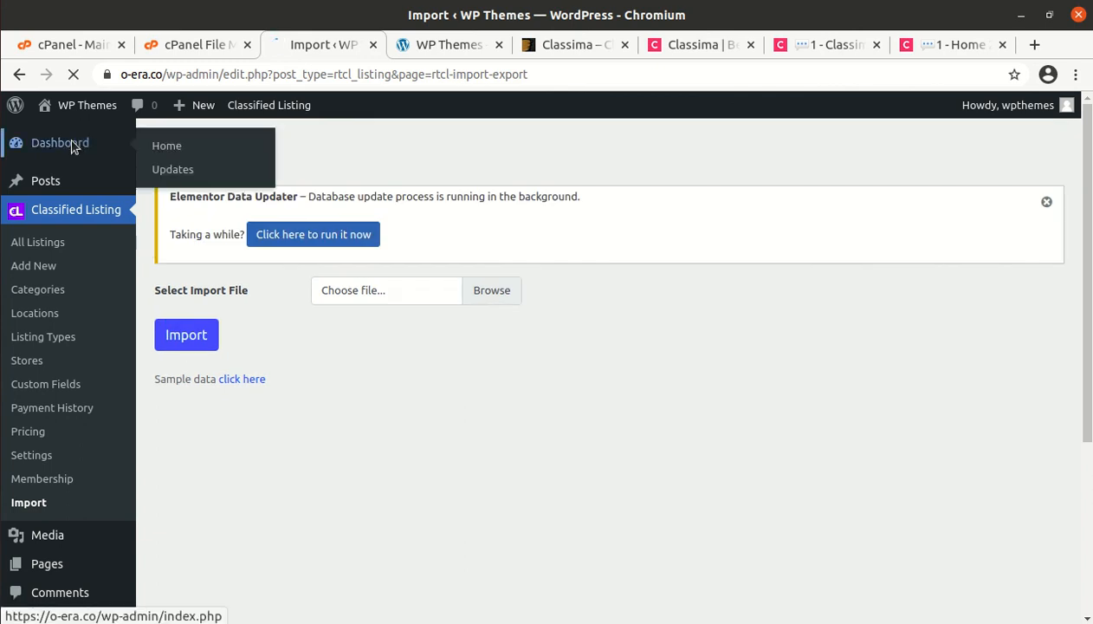
pyautogui.click(73, 147)
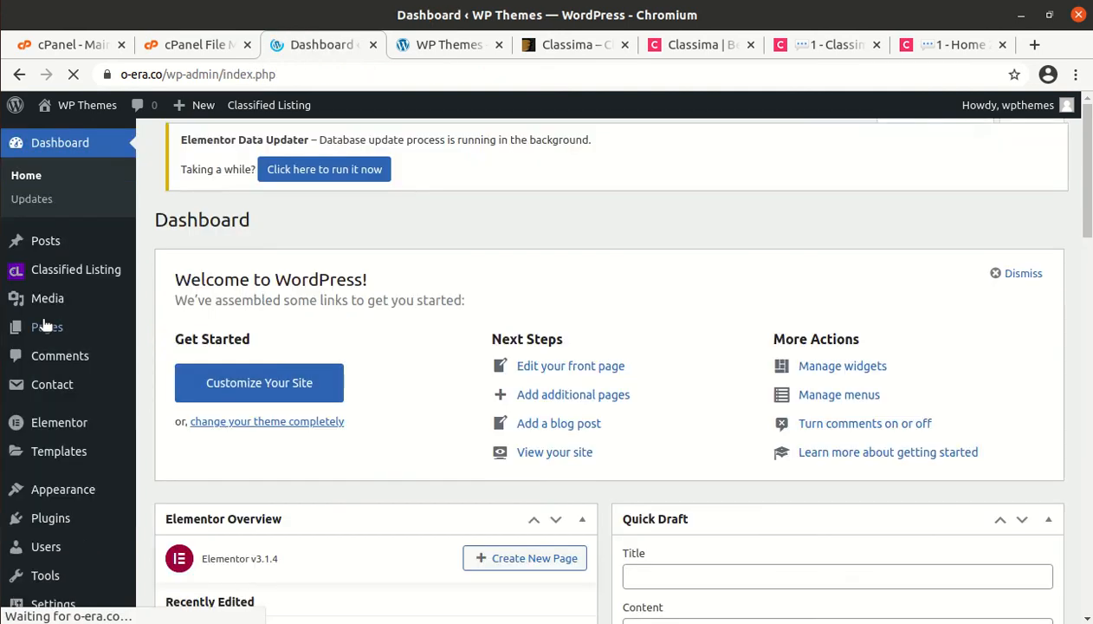
pyautogui.scroll(-5, 45, 326)
pyautogui.scroll(-2, 44, 326)
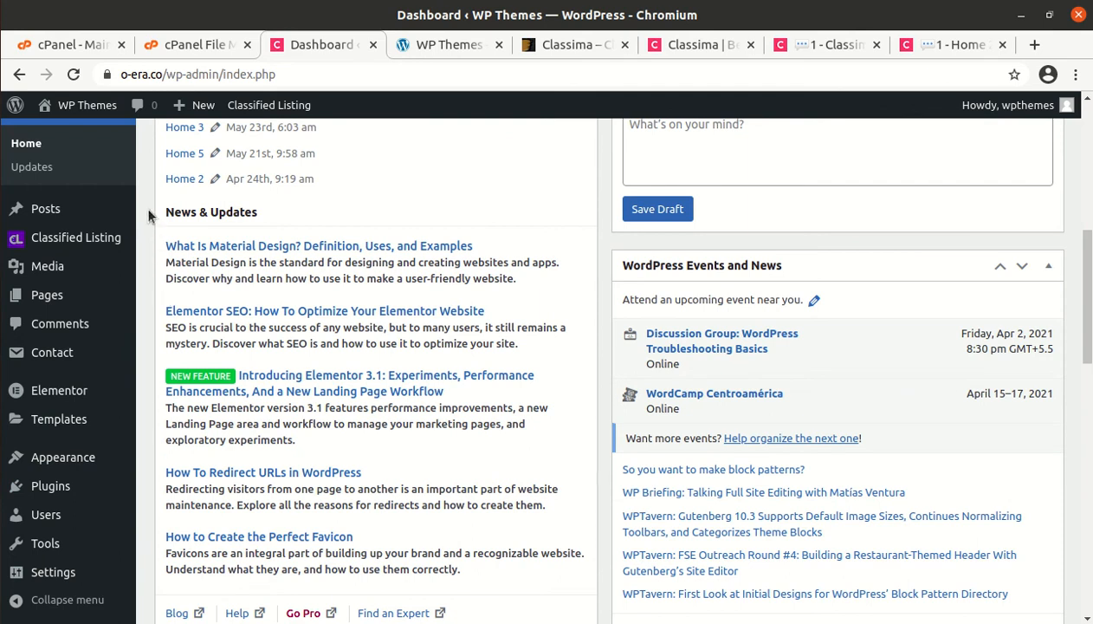
# Visit the live site and view the Classima home page's header and search banner
pyautogui.moveTo(93, 114)
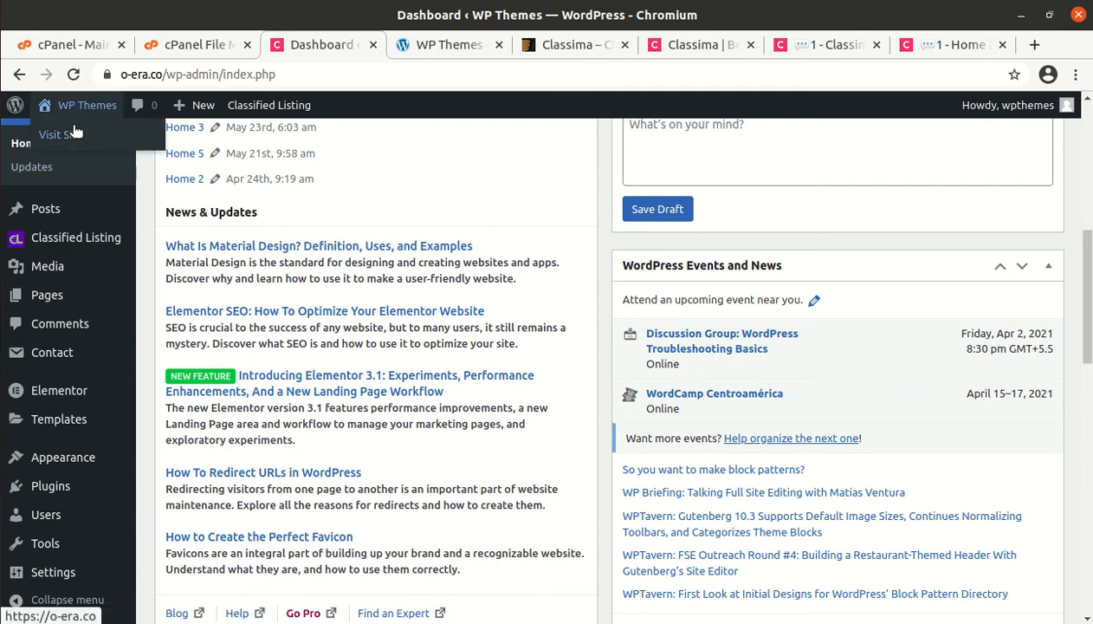
pyautogui.click(60, 135)
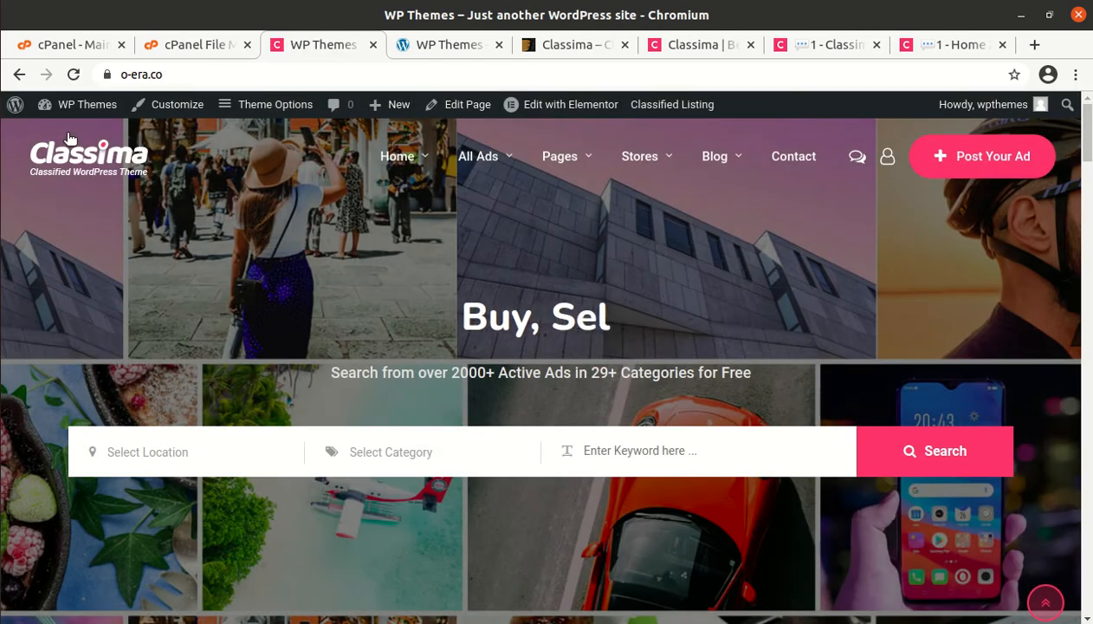
pyautogui.scroll(-3, 327, 453)
pyautogui.scroll(3, 326, 453)
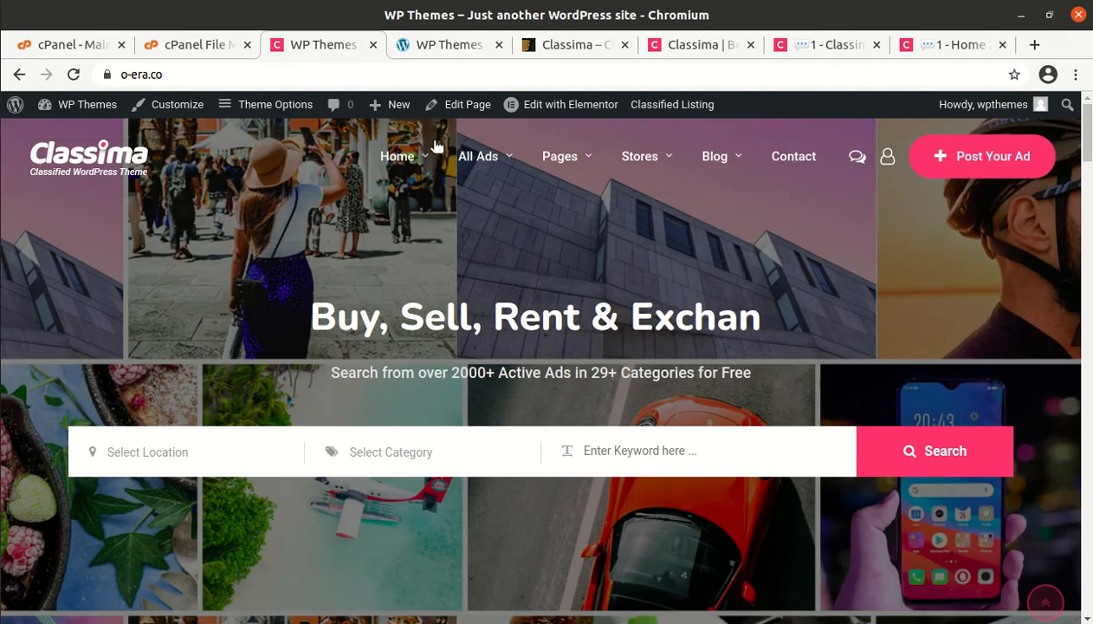
# Open the home page in the Elementor editor and select the subtitle text in the animated banner title's settings
pyautogui.click(544, 108)
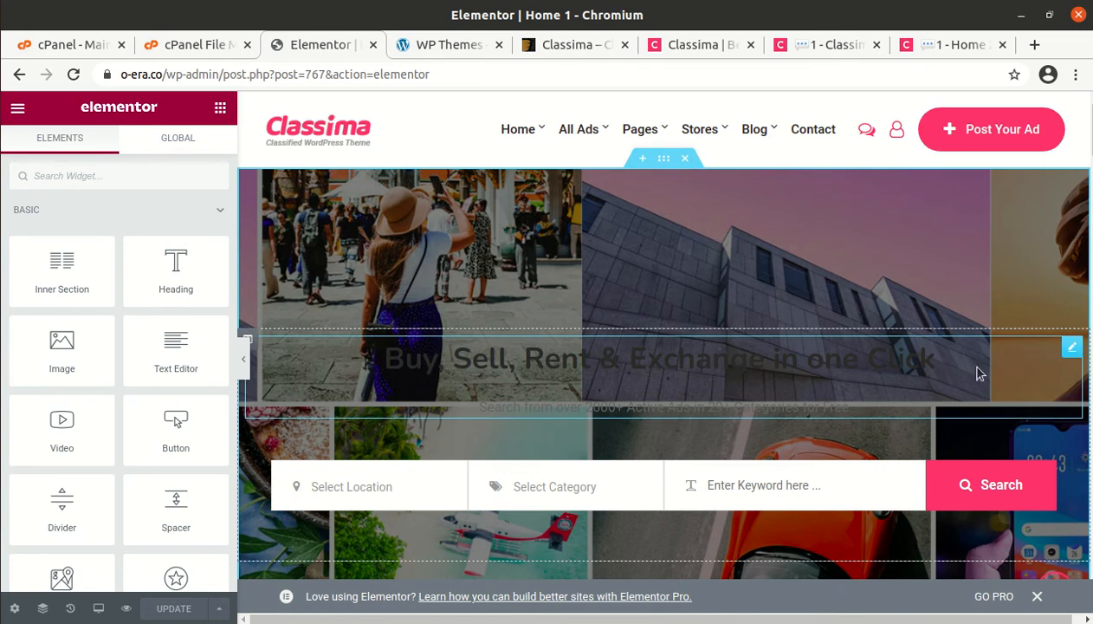
pyautogui.click(1071, 347)
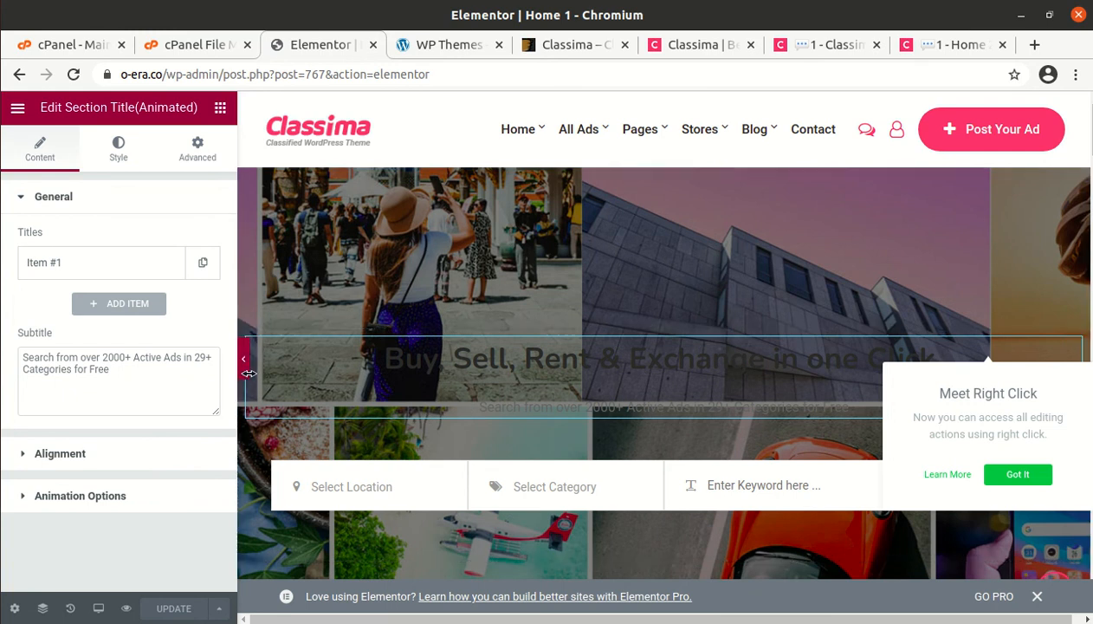
pyautogui.moveTo(173, 366); pyautogui.dragTo(23, 356)
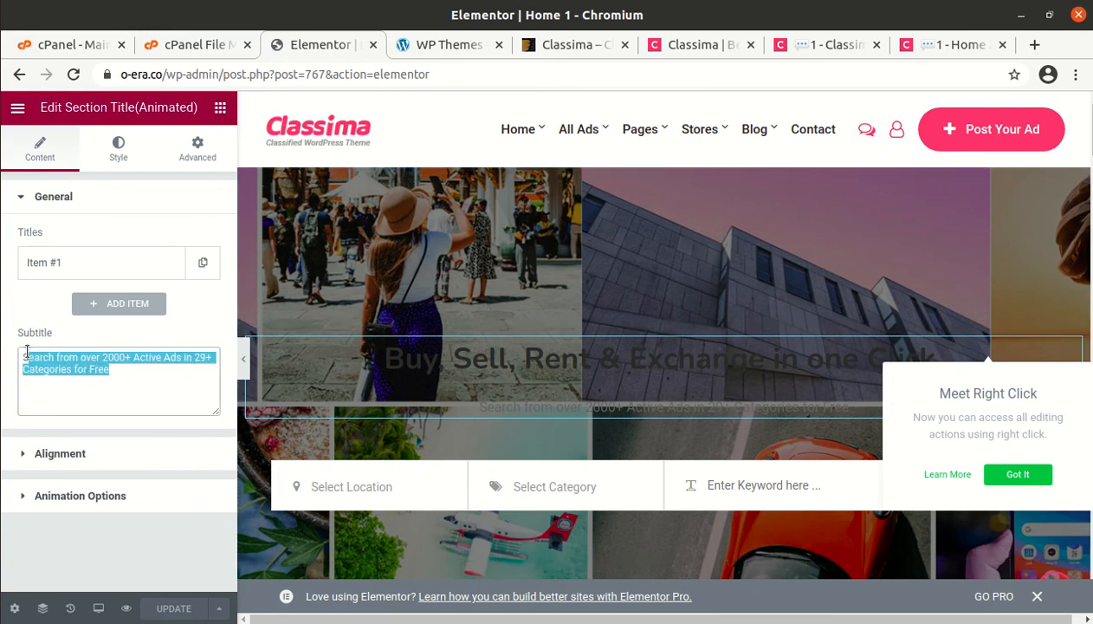
# Open the banner's Listing Search widget settings for viewing and look down the page to the Popular Categories section
pyautogui.scroll(-1, 598, 538)
pyautogui.scroll(-3, 598, 539)
pyautogui.scroll(3, 604, 519)
pyautogui.scroll(-1, 623, 442)
pyautogui.click(646, 357)
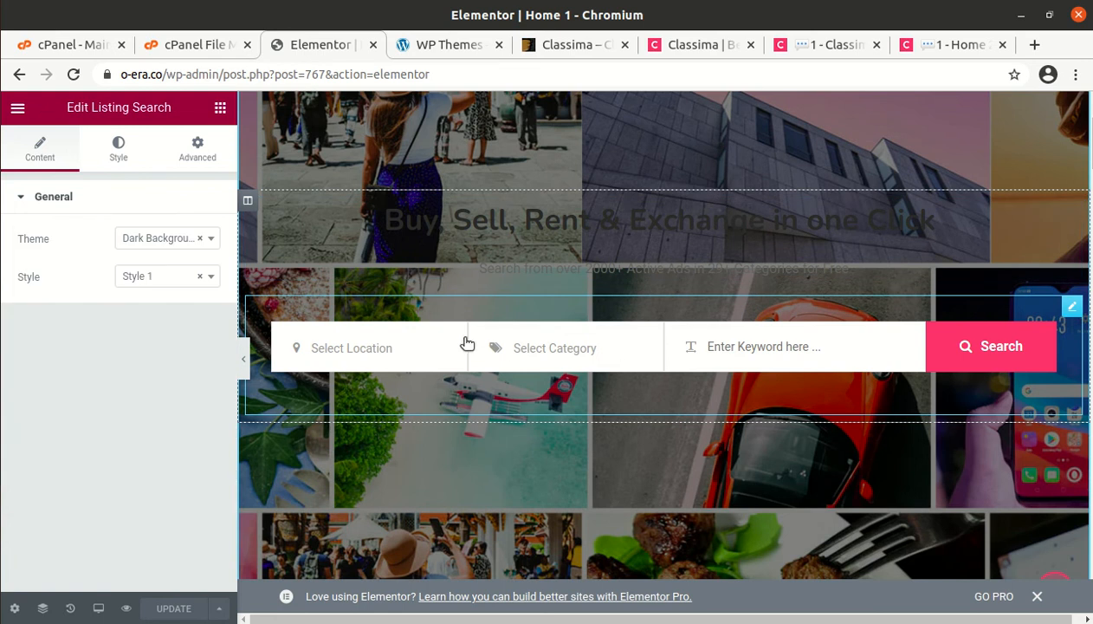
pyautogui.scroll(-5, 482, 475)
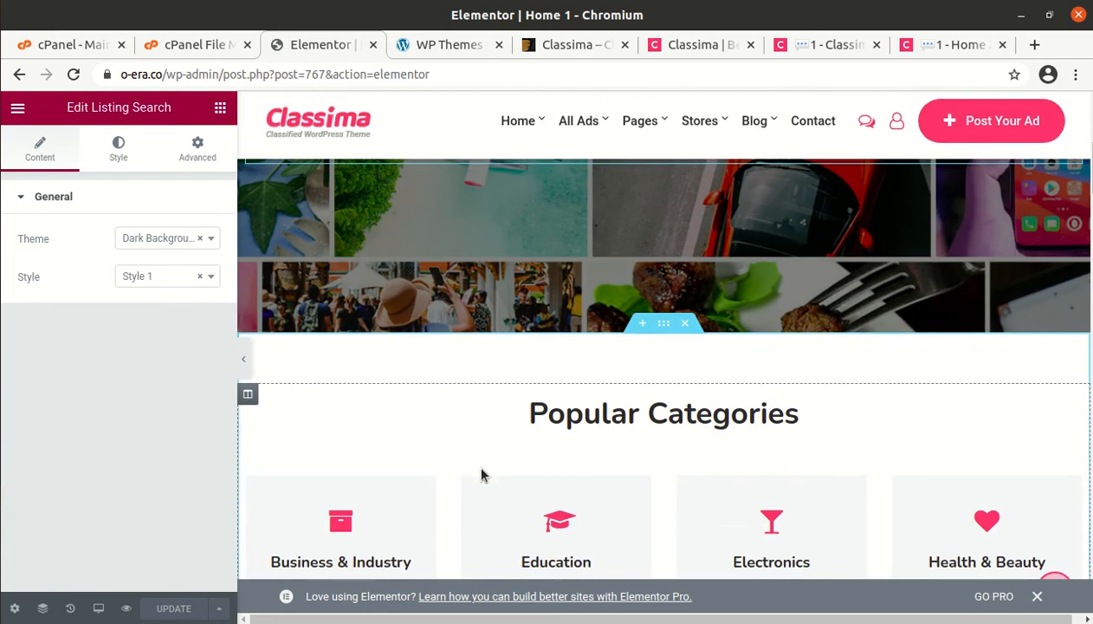
# Open the settings of the Popular Categories section title and of the Listing Category Box widget below it for viewing
pyautogui.click(483, 450)
pyautogui.scroll(-3, 480, 522)
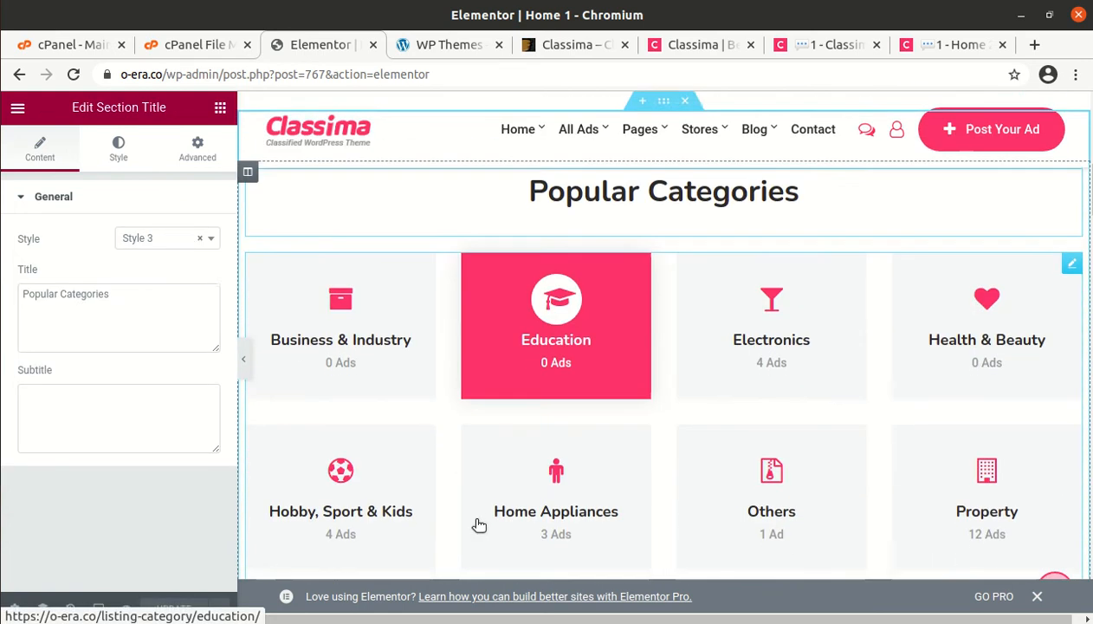
pyautogui.click(515, 373)
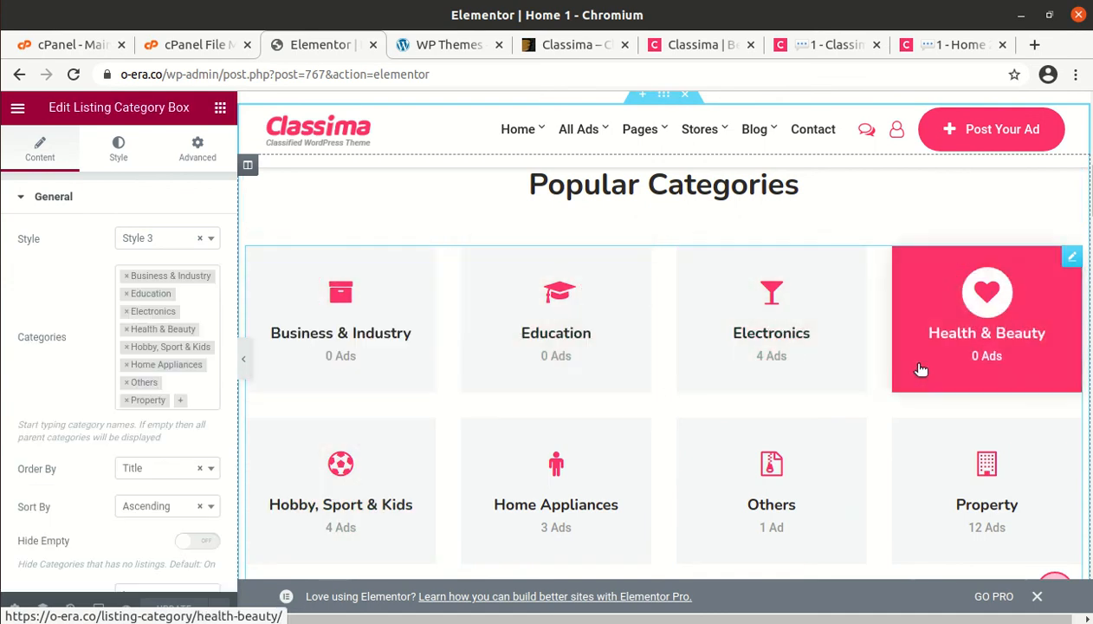
# Look through the rest of the home page in the editor, including the featured ads, locations, pricing packages and latest blog posts
pyautogui.scroll(-5, 745, 459)
pyautogui.scroll(-1, 741, 459)
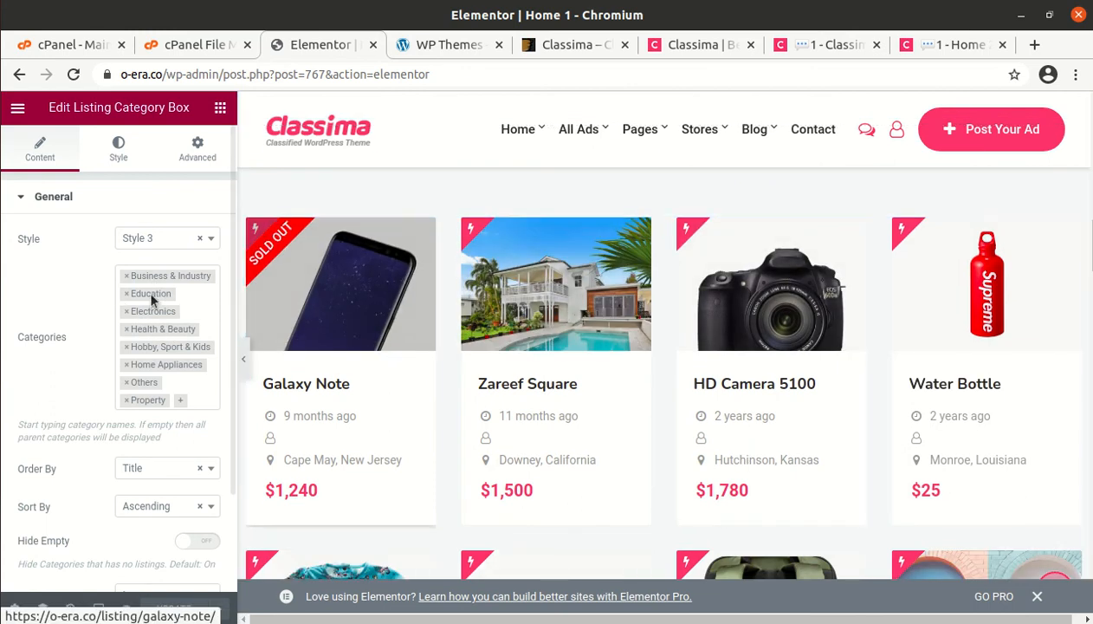
pyautogui.scroll(-5, 625, 337)
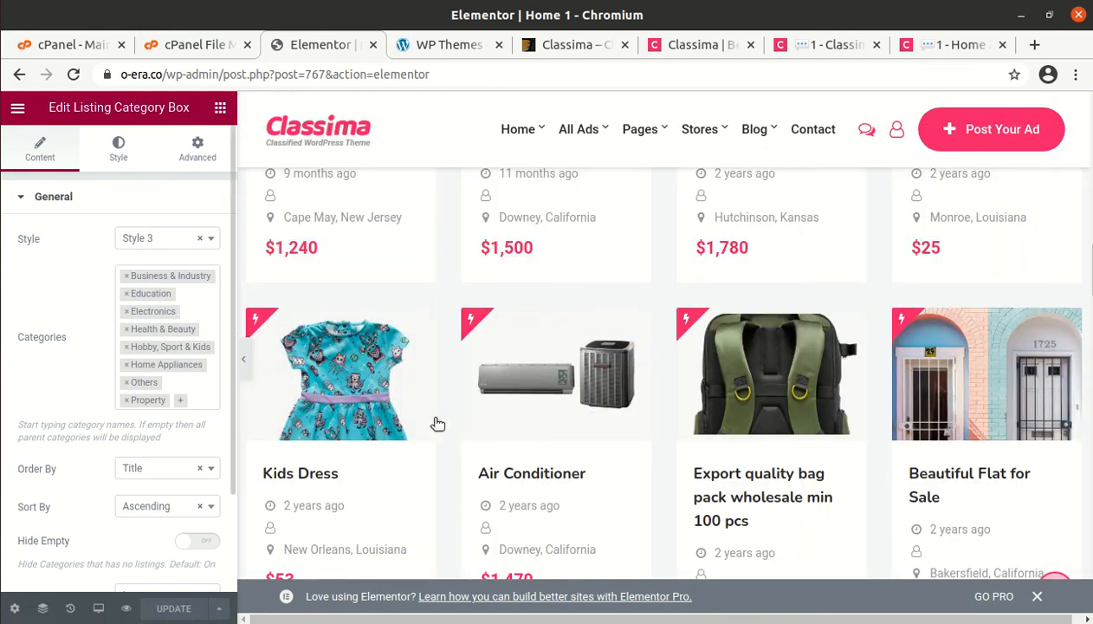
pyautogui.scroll(-10, 512, 444)
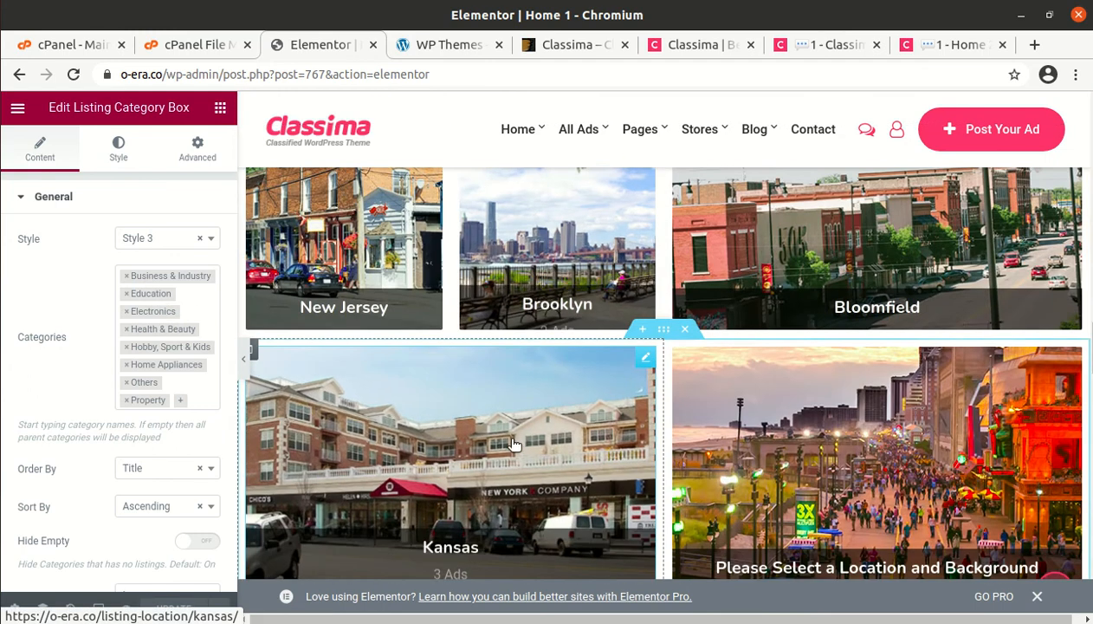
pyautogui.scroll(-10, 513, 444)
pyautogui.scroll(-5, 512, 446)
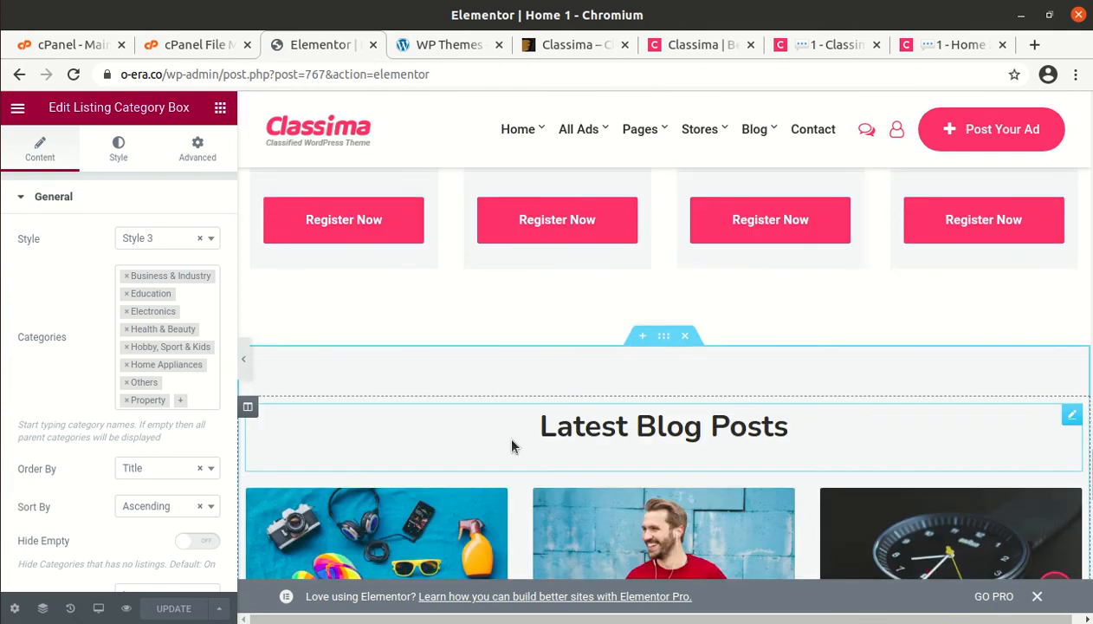
pyautogui.scroll(-4, 512, 446)
pyautogui.scroll(-8, 511, 447)
pyautogui.scroll(2, 511, 447)
pyautogui.scroll(10, 511, 444)
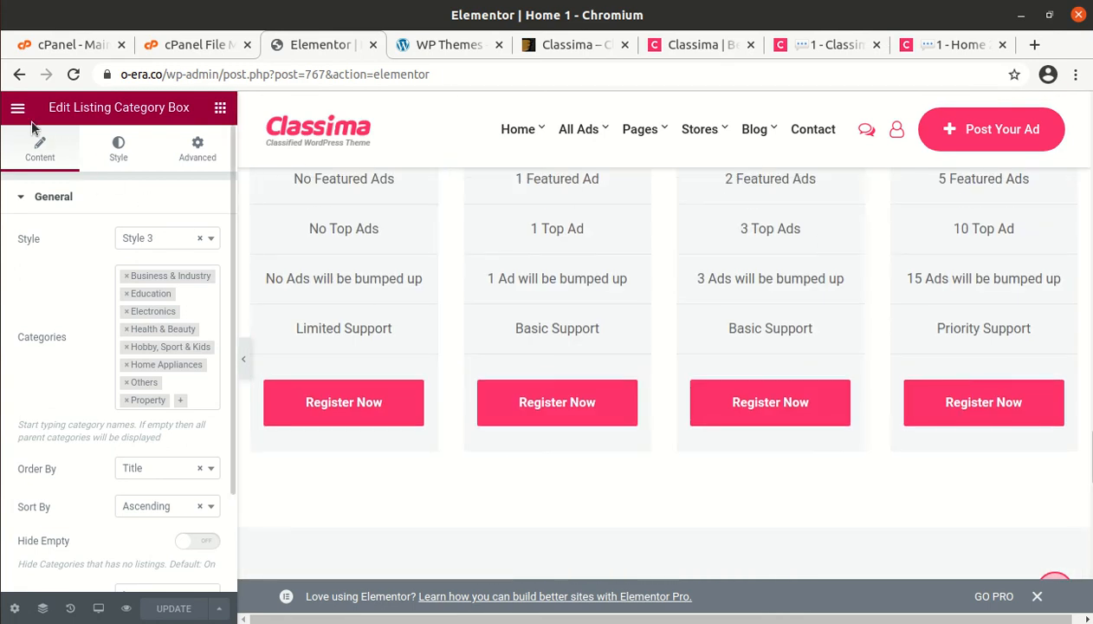
# Leave the Elementor editor for the live home page and examine its animated title and listing search banner
pyautogui.click(19, 109)
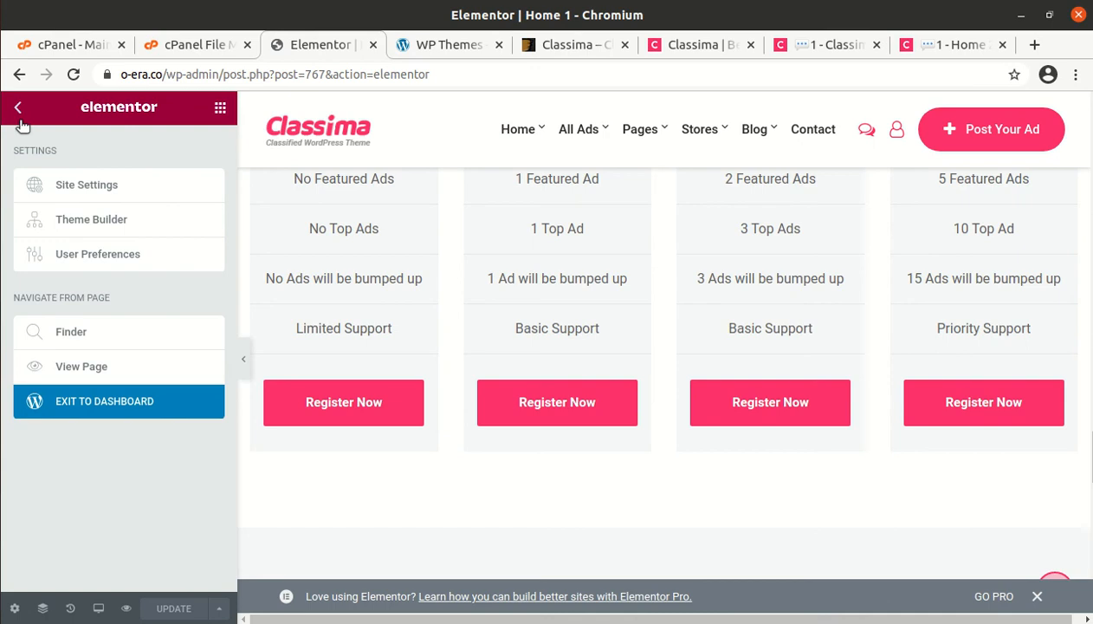
pyautogui.click(80, 368)
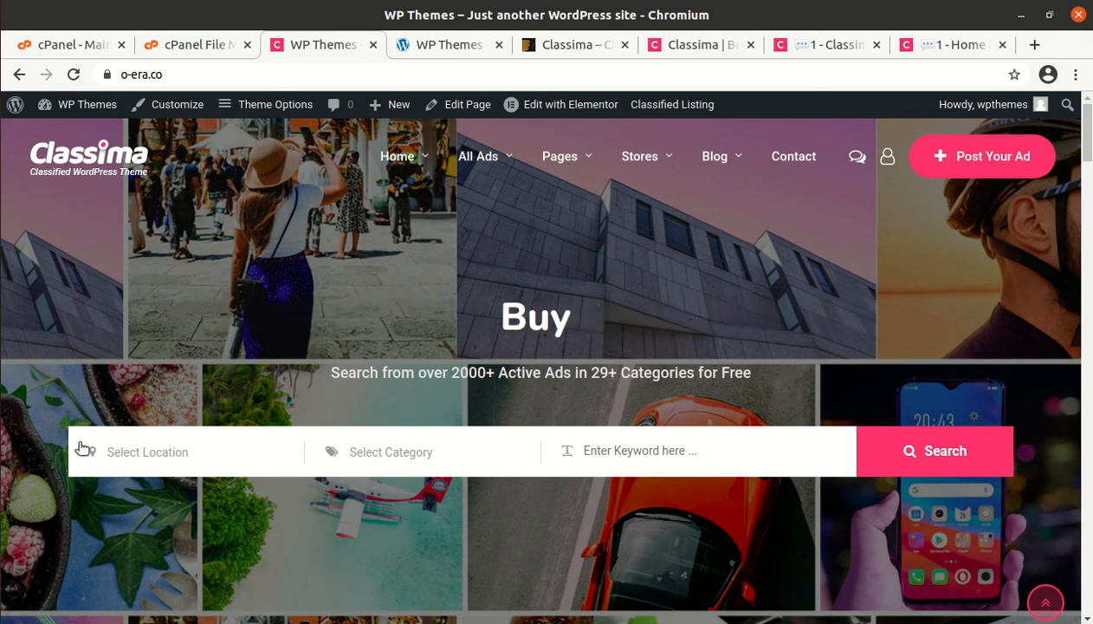
pyautogui.scroll(-3, 91, 448)
pyautogui.scroll(3, 91, 447)
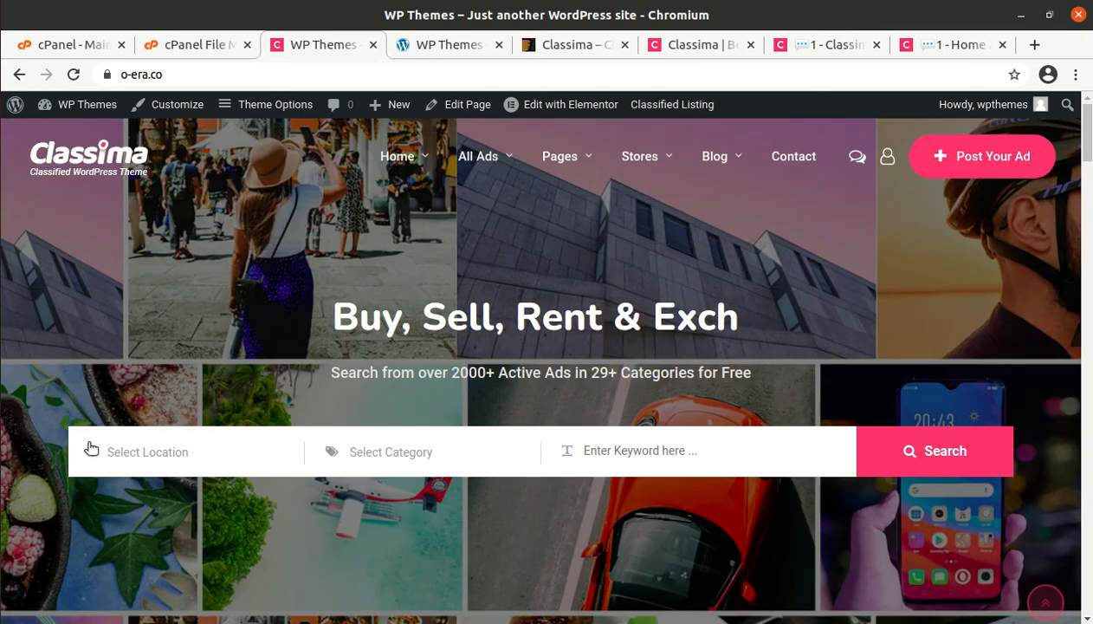
pyautogui.scroll(-5, 91, 448)
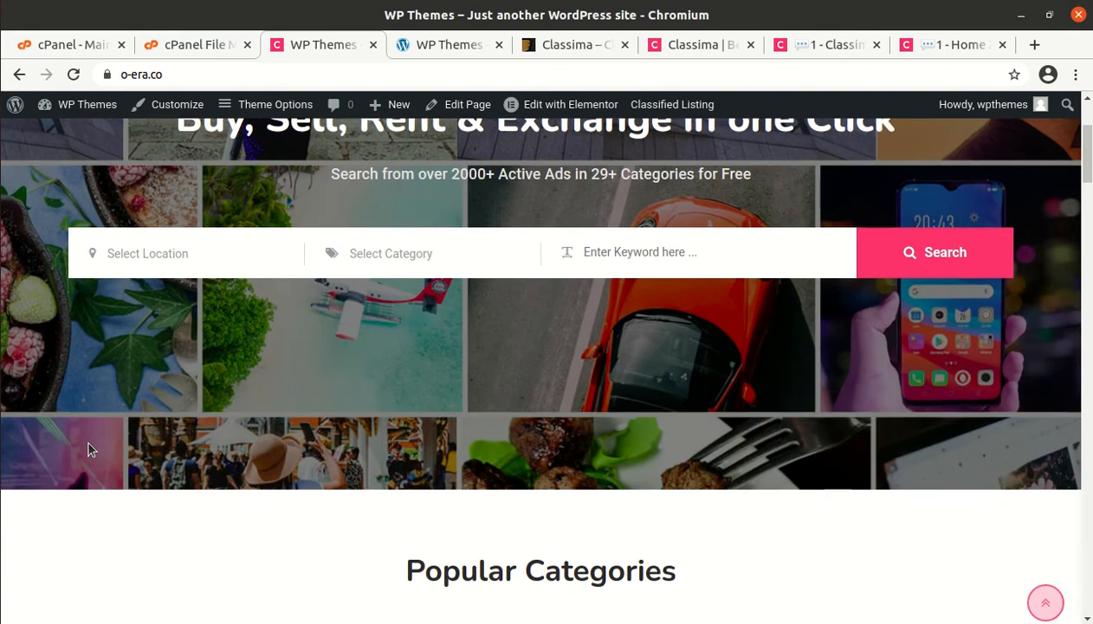
pyautogui.scroll(-2, 91, 448)
pyautogui.scroll(8, 91, 448)
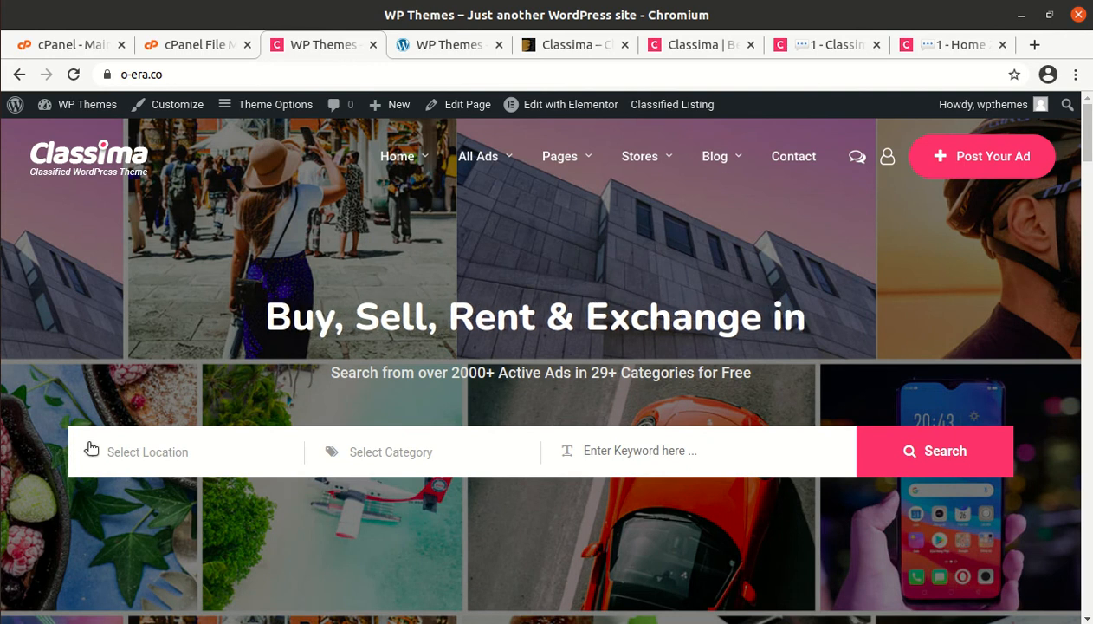
pyautogui.scroll(-2, 91, 448)
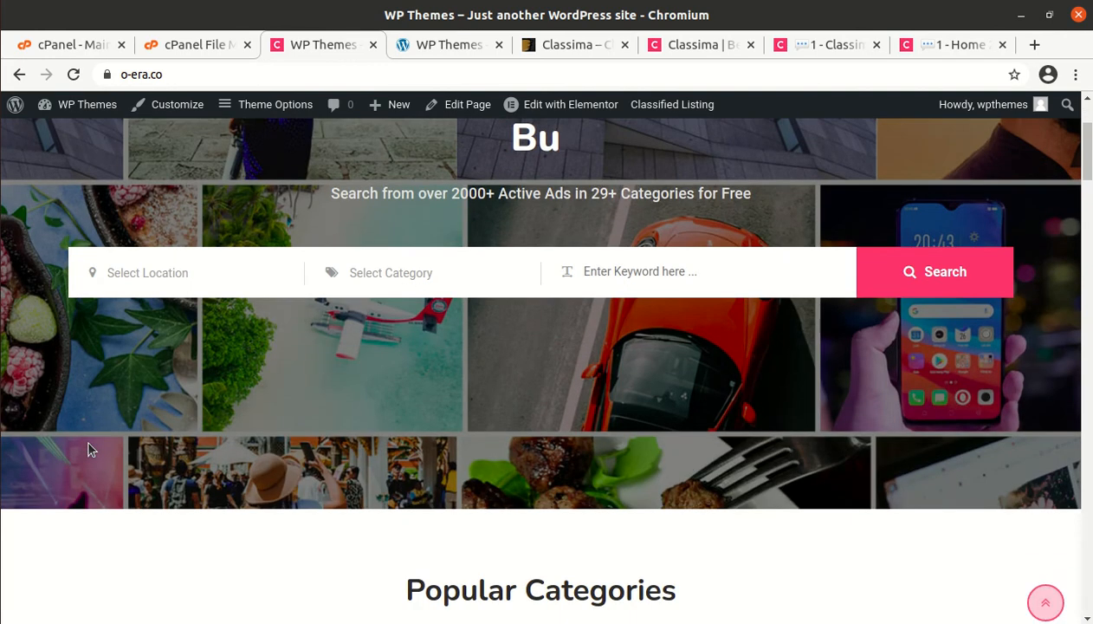
pyautogui.scroll(3, 91, 448)
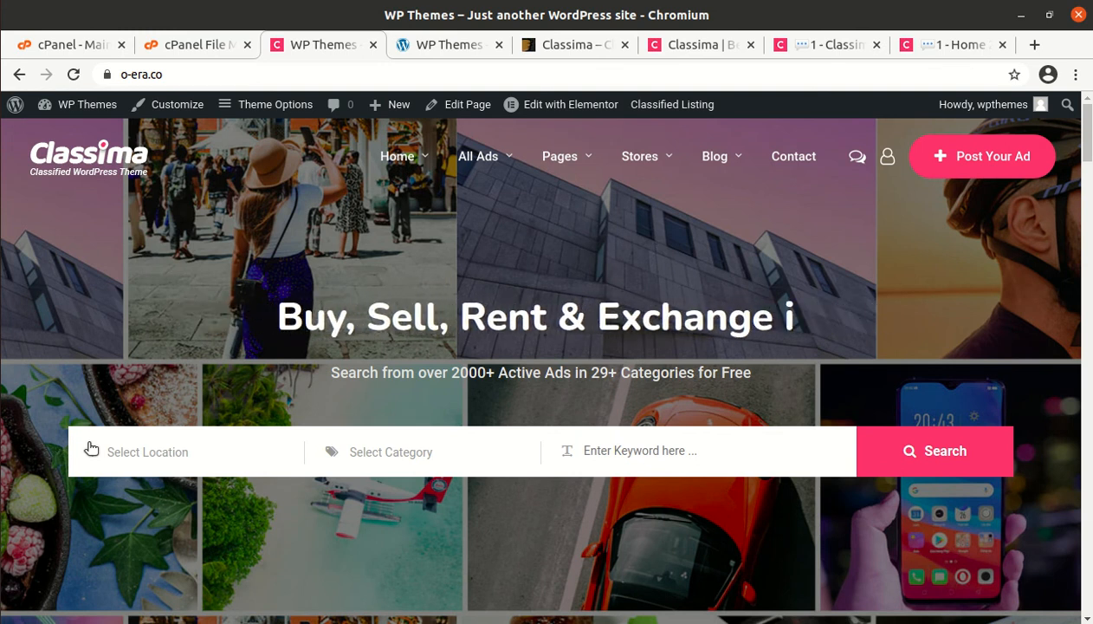
pyautogui.scroll(-1, 91, 448)
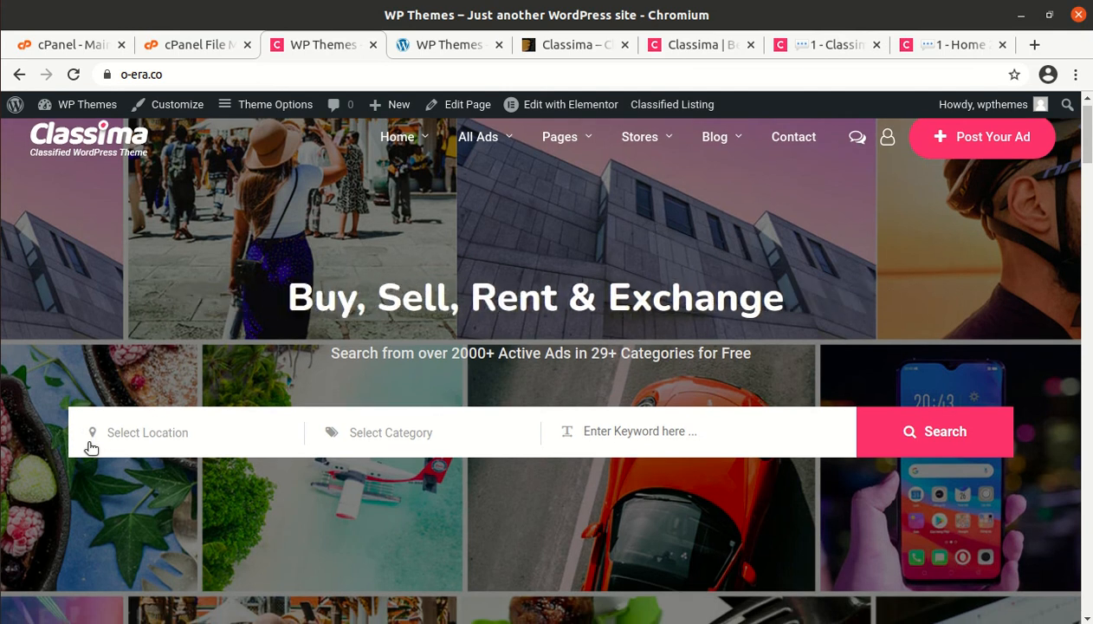
pyautogui.scroll(-1, 91, 448)
pyautogui.scroll(2, 91, 448)
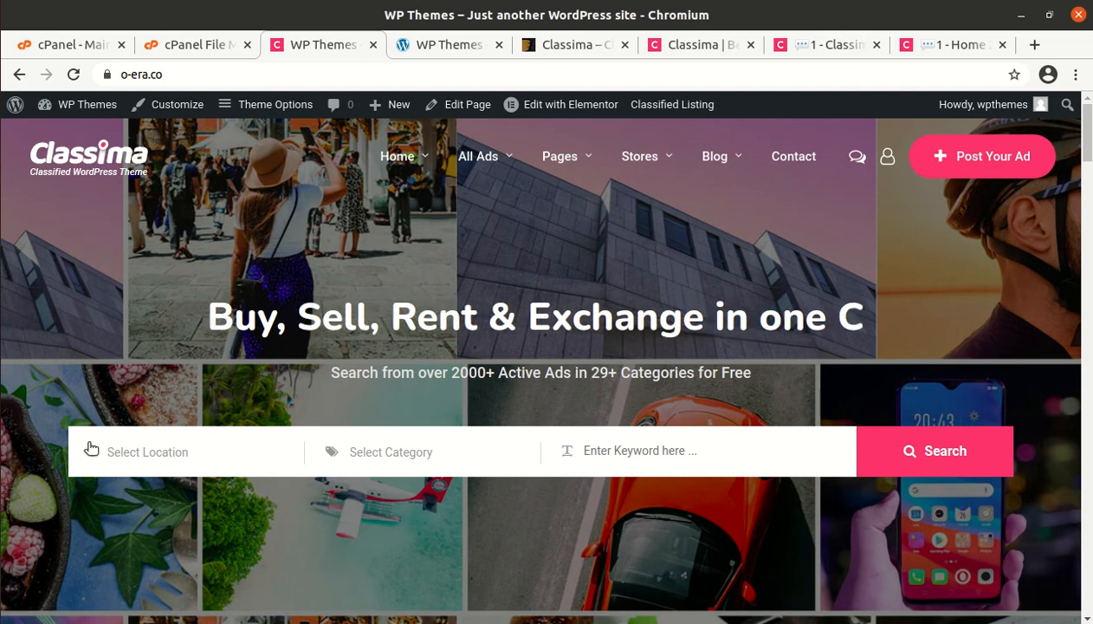
# Examine the live home page from Popular Categories through Featured Ads, locations, pricing and blog posts to the footer, and return to the banner
pyautogui.scroll(-1, 91, 448)
pyautogui.scroll(-5, 91, 448)
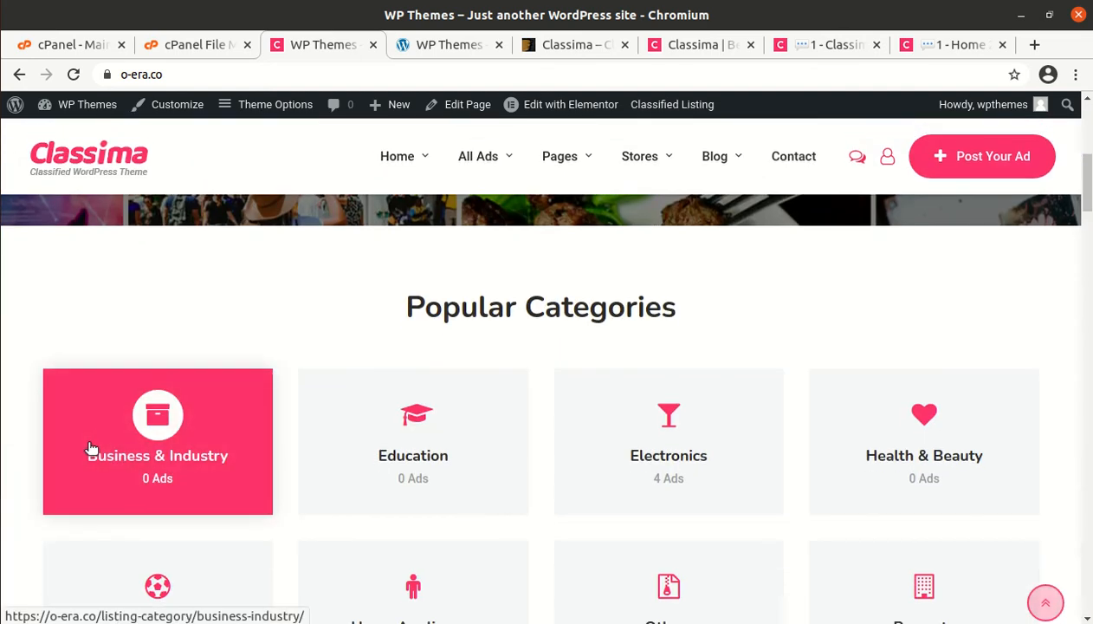
pyautogui.scroll(-2, 90, 447)
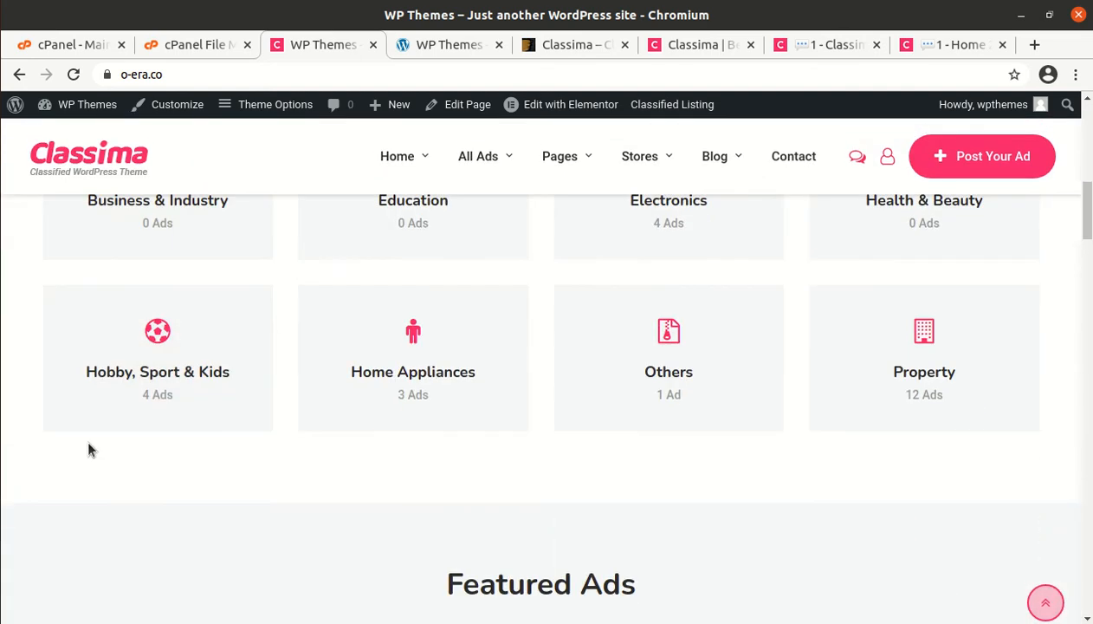
pyautogui.scroll(-4, 89, 449)
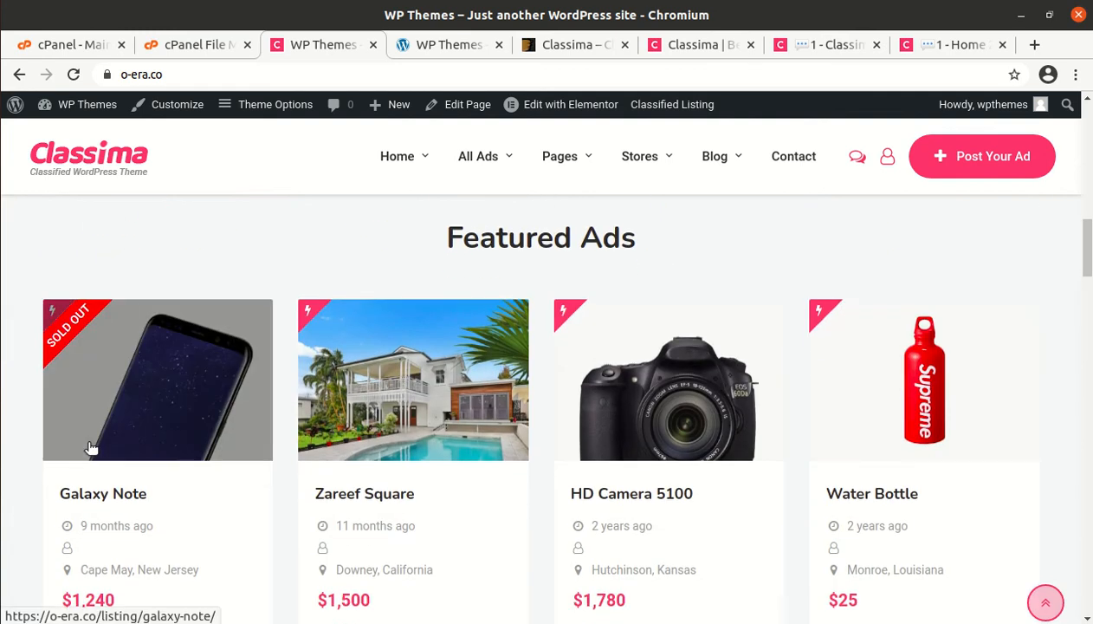
pyautogui.scroll(-4, 93, 443)
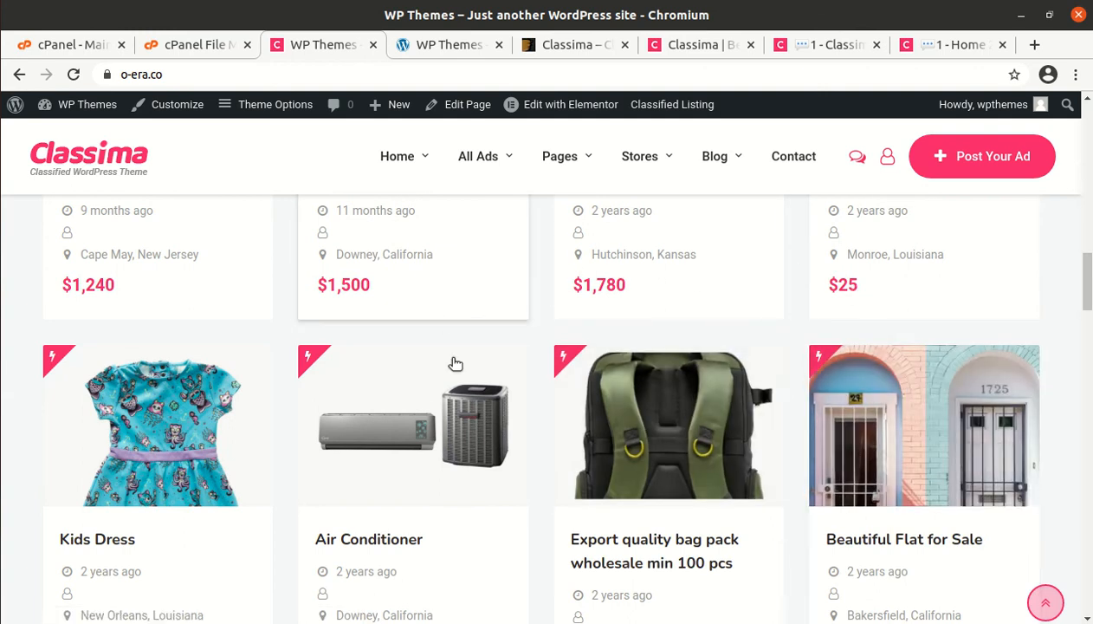
pyautogui.scroll(5, 451, 358)
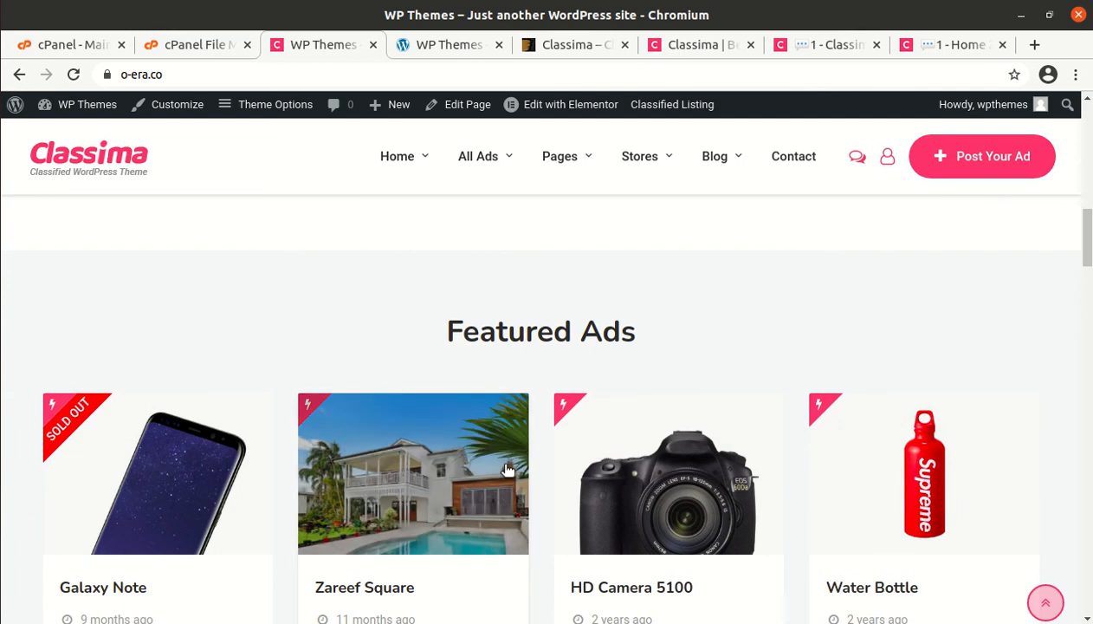
pyautogui.scroll(-8, 676, 494)
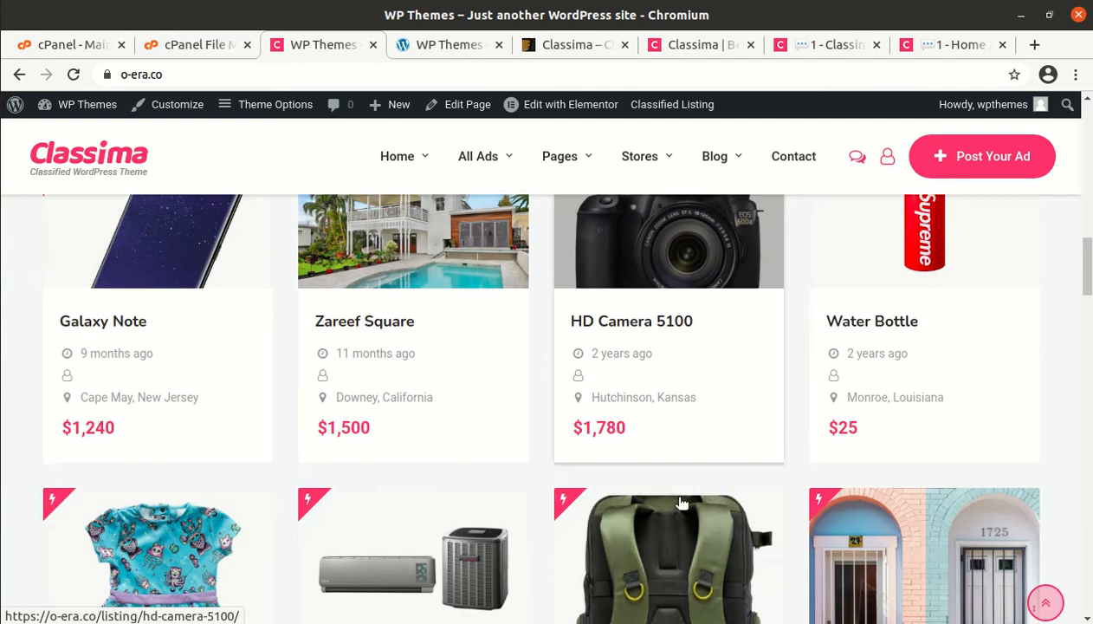
pyautogui.scroll(-10, 679, 505)
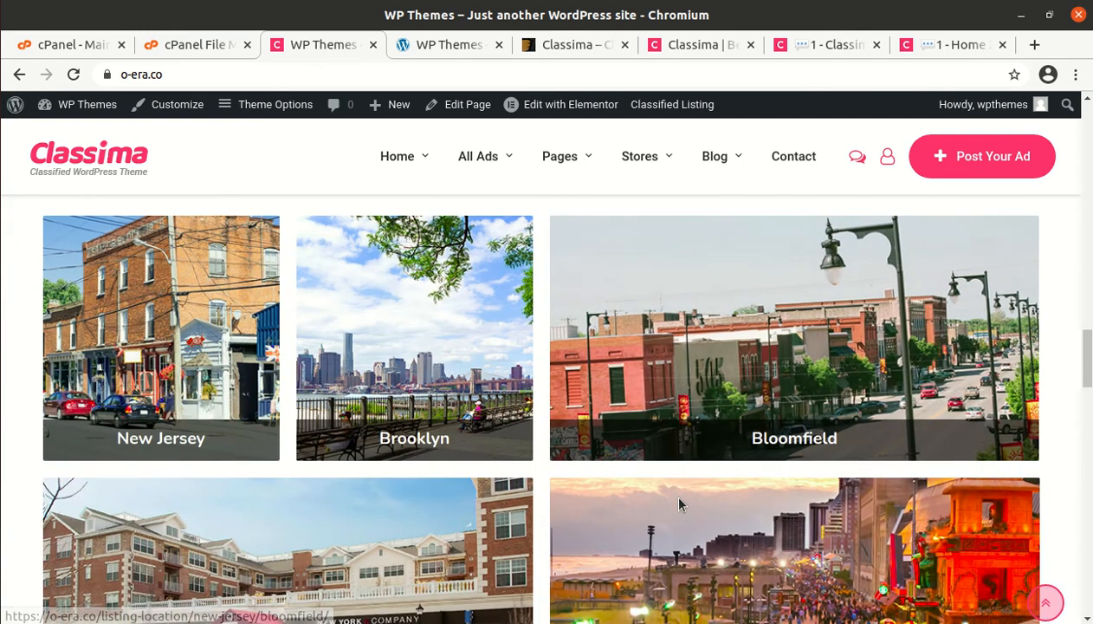
pyautogui.scroll(-7, 680, 504)
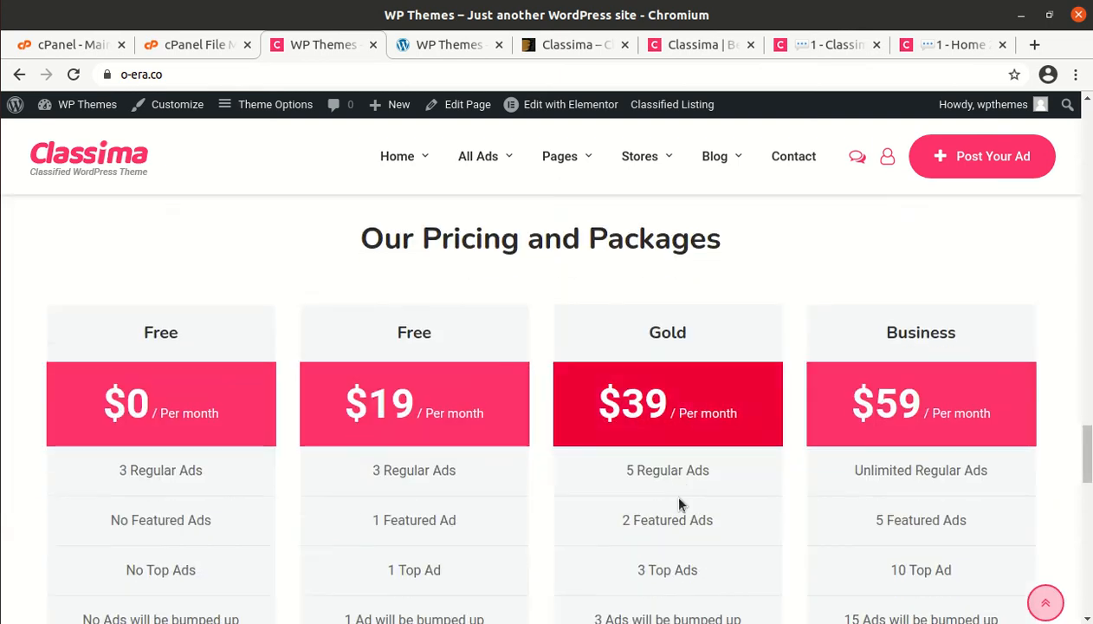
pyautogui.scroll(-6, 679, 504)
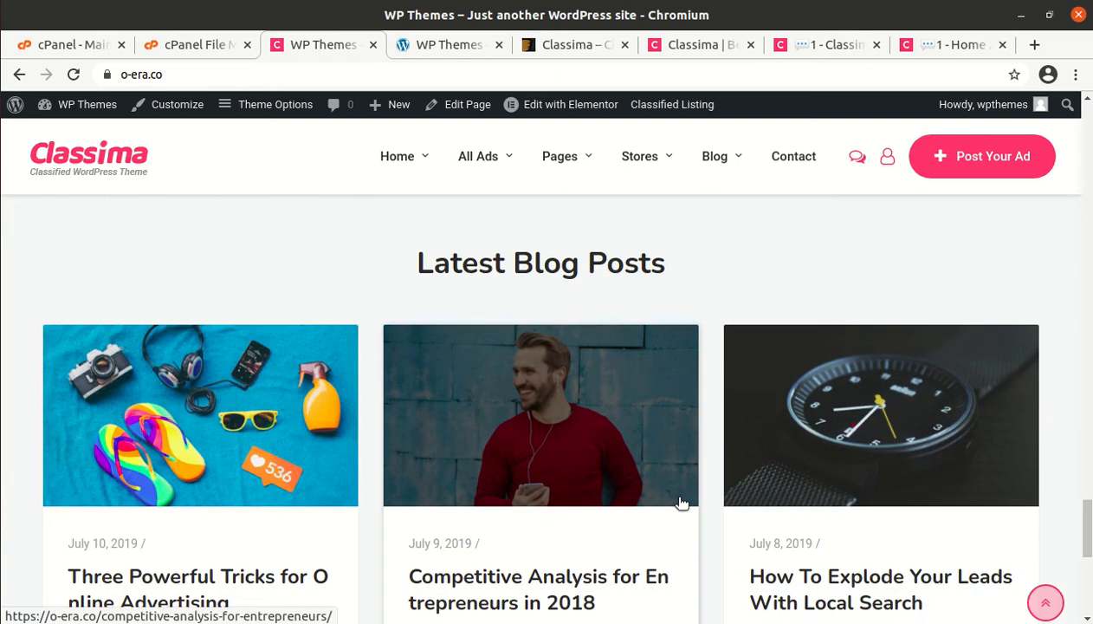
pyautogui.scroll(-2, 681, 502)
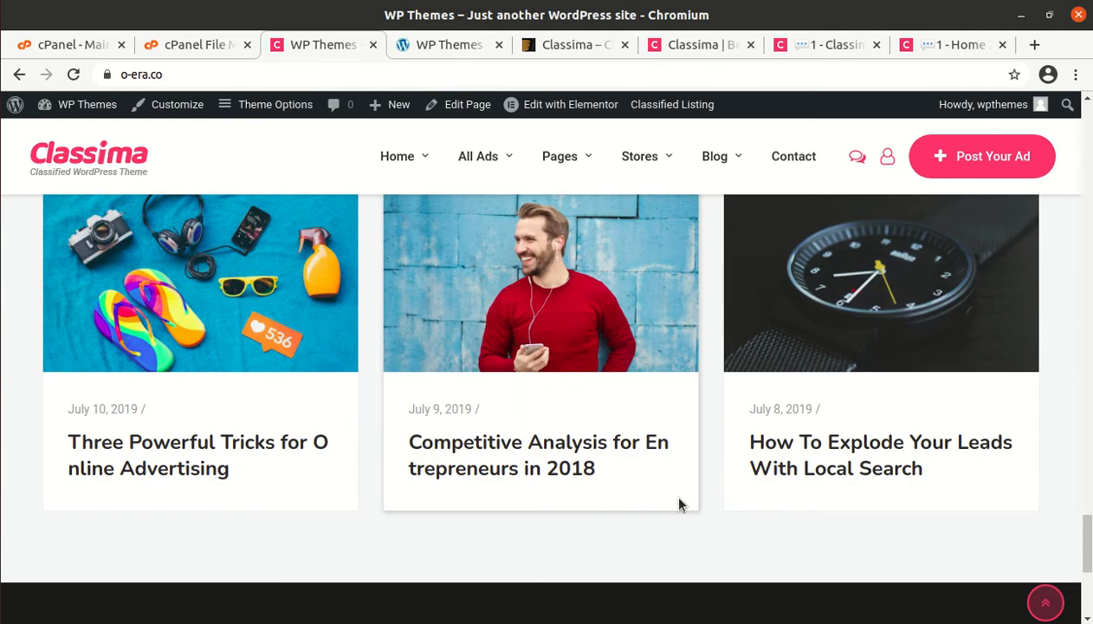
pyautogui.scroll(-2, 681, 502)
pyautogui.scroll(-3, 679, 504)
pyautogui.scroll(15, 679, 504)
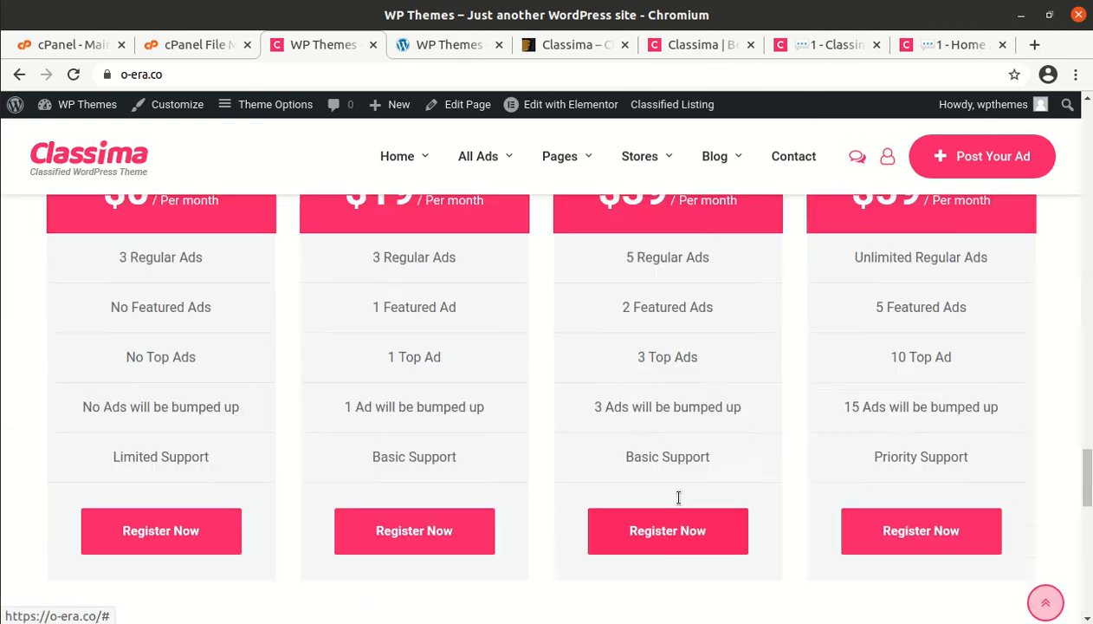
pyautogui.scroll(15, 680, 504)
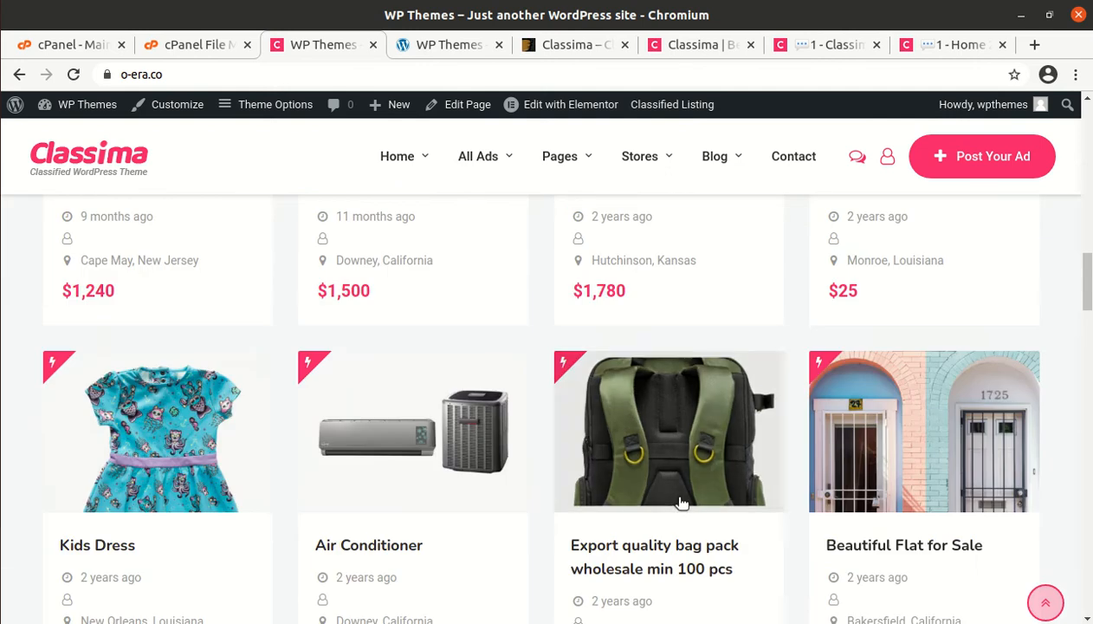
pyautogui.scroll(8, 679, 504)
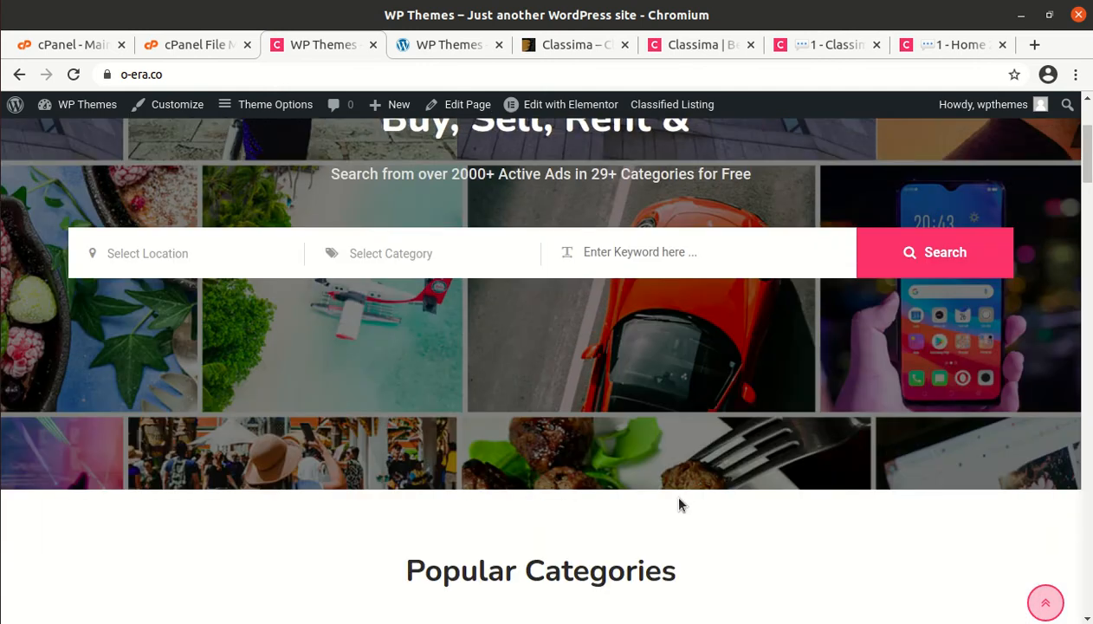
pyautogui.scroll(3, 679, 504)
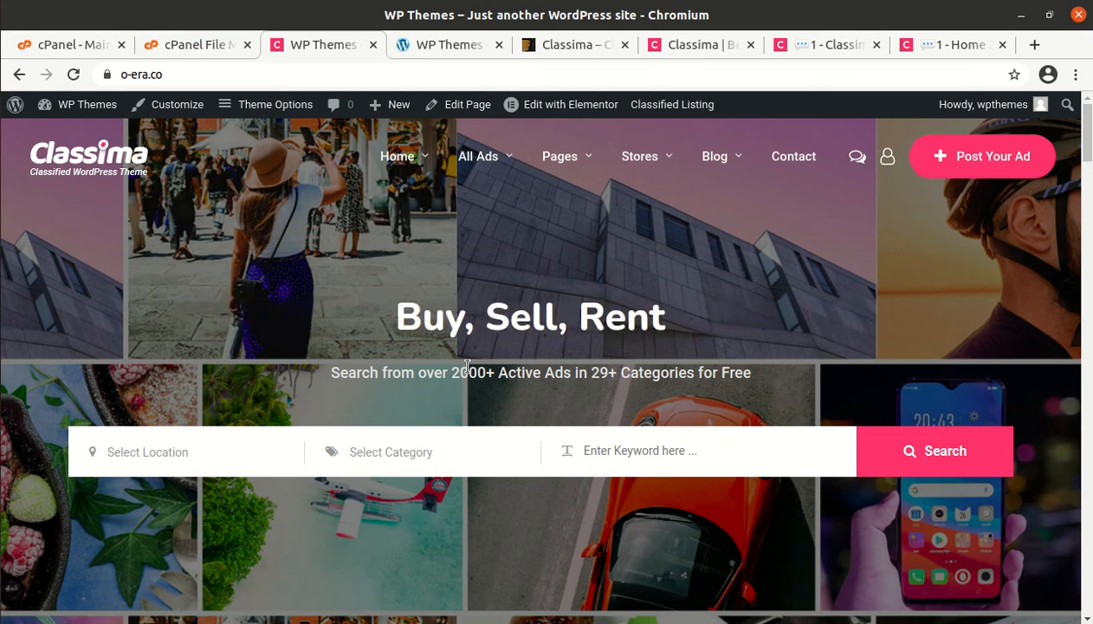
pyautogui.scroll(-2, 467, 366)
pyautogui.scroll(2, 466, 367)
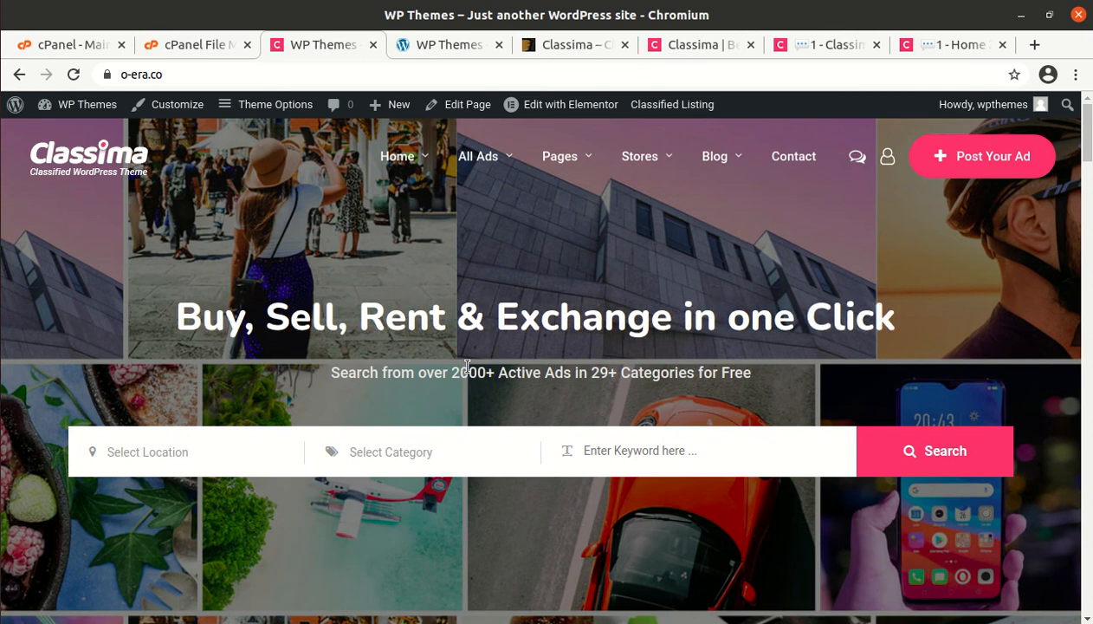
pyautogui.scroll(-2, 467, 365)
pyautogui.scroll(2, 467, 365)
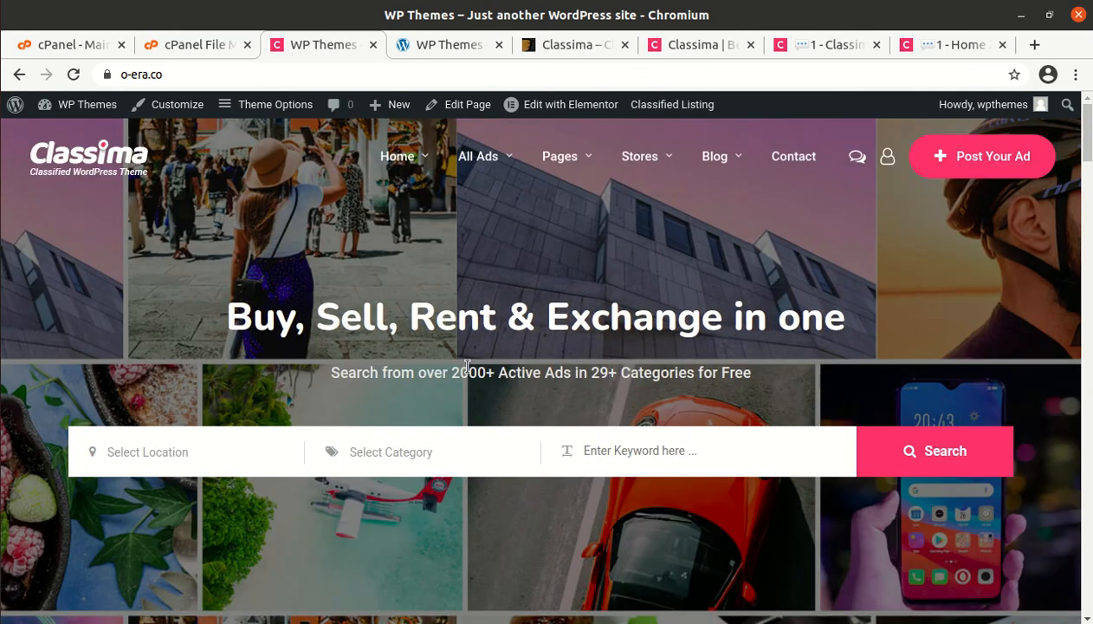